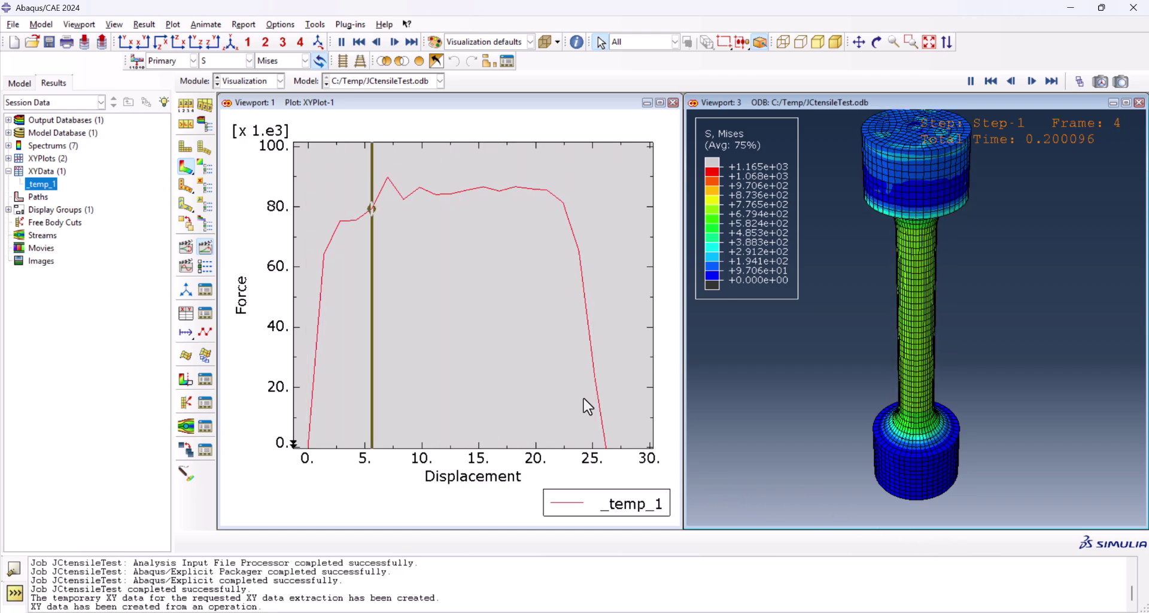
Replay the stress animation, then fill an Excel strain column with =A2/50.
left_click(206, 247)
type("=")
left_click(42, 178)
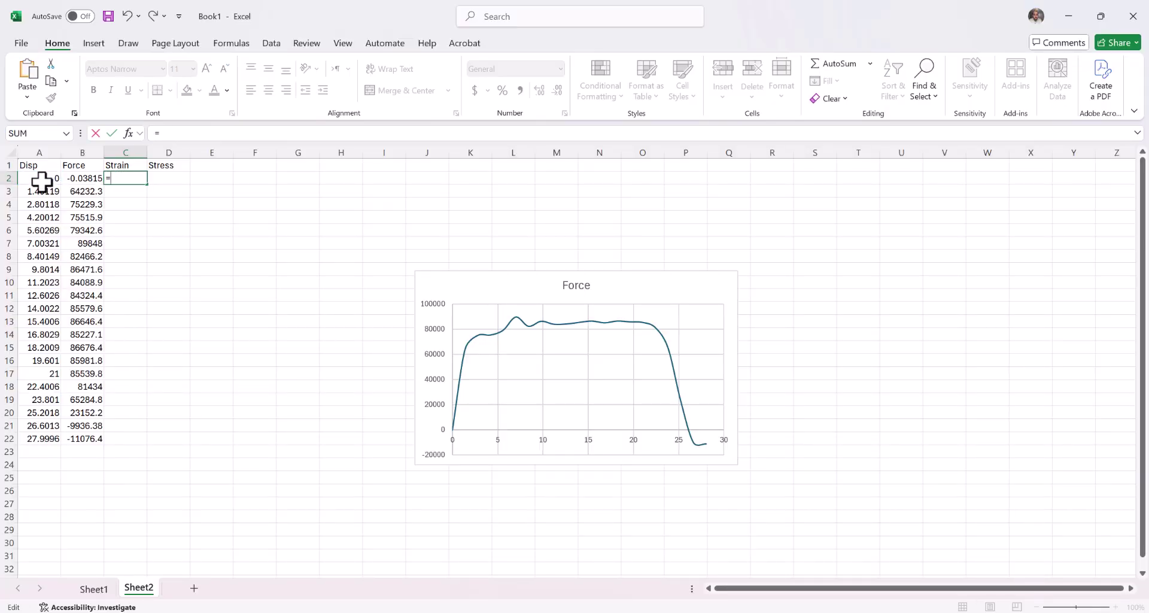
type("/50")
key("Return")
left_click(126, 178)
double_click(147, 184)
Fill a stress column down with a formula dividing the force in B2.
left_click(170, 178)
type("=B2/")
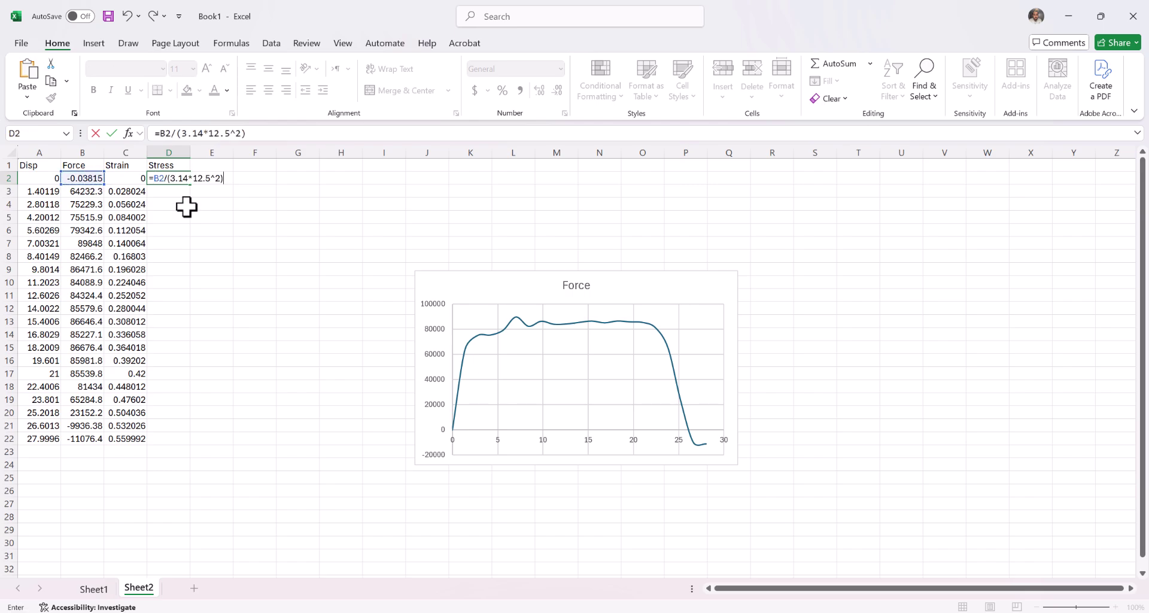
double_click(190, 184)
Insert a stress–strain scatter chart and place it below the Force chart.
left_click_drag(123, 159, 180, 438)
left_click(94, 43)
left_click(473, 72)
left_click(557, 134)
mouse_move(654, 326)
left_mouse_down()
mouse_move(836, 335)
mouse_move(883, 285)
left_mouse_up()
left_click_drag(418, 283, 419, 323)
left_click(334, 312)
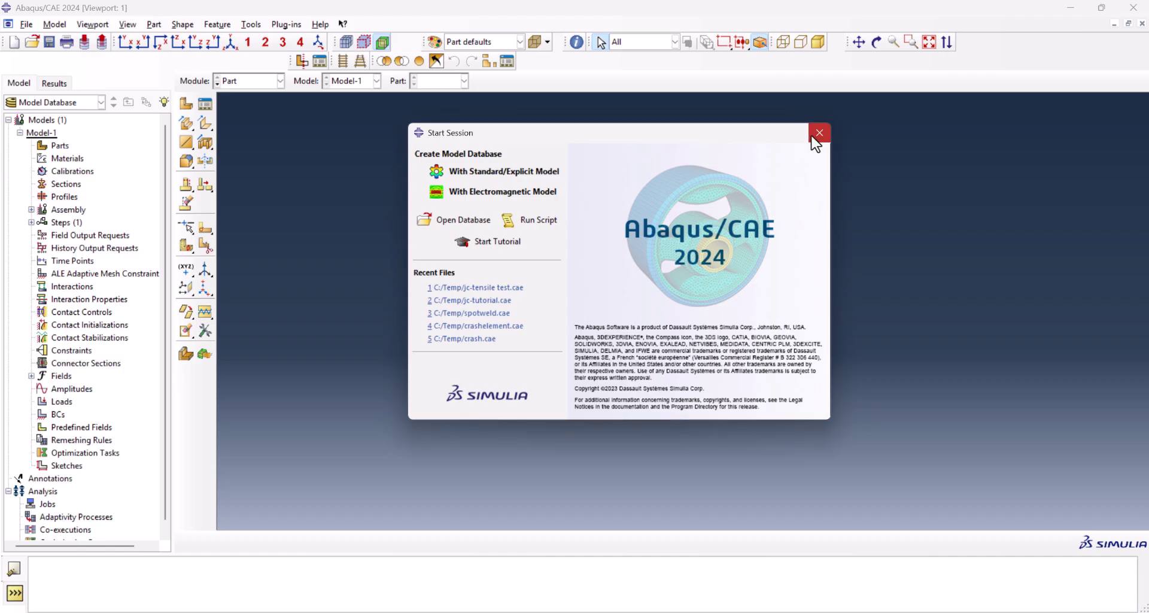
Create a 3D deformable revolved solid part with approximate size 300, then view the ASTM E8 drawing.
left_click(819, 133)
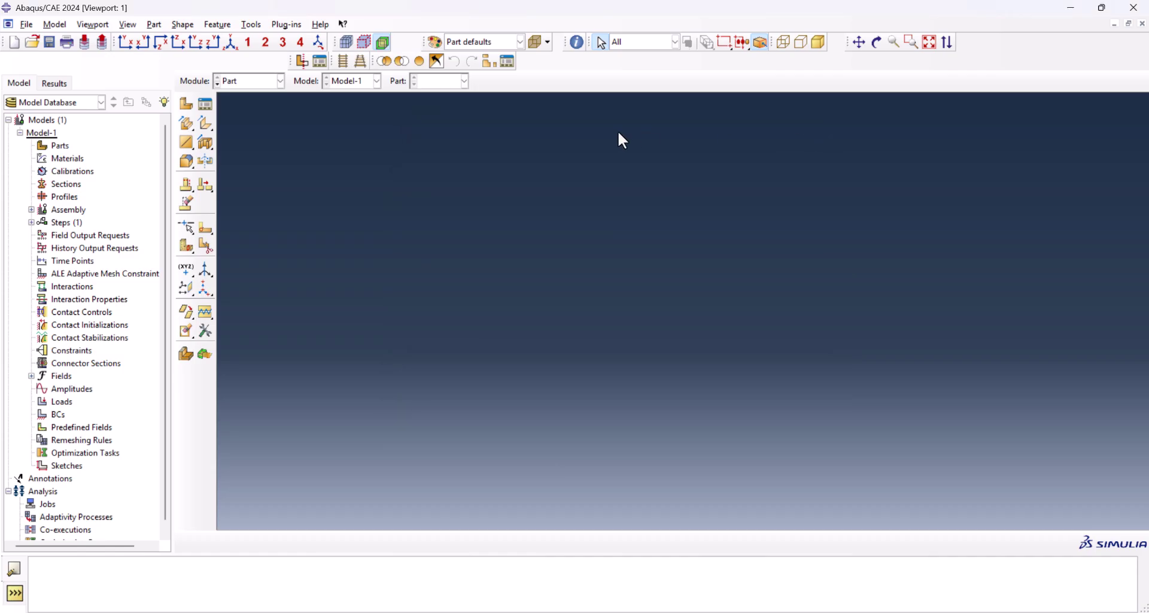
left_click(186, 107)
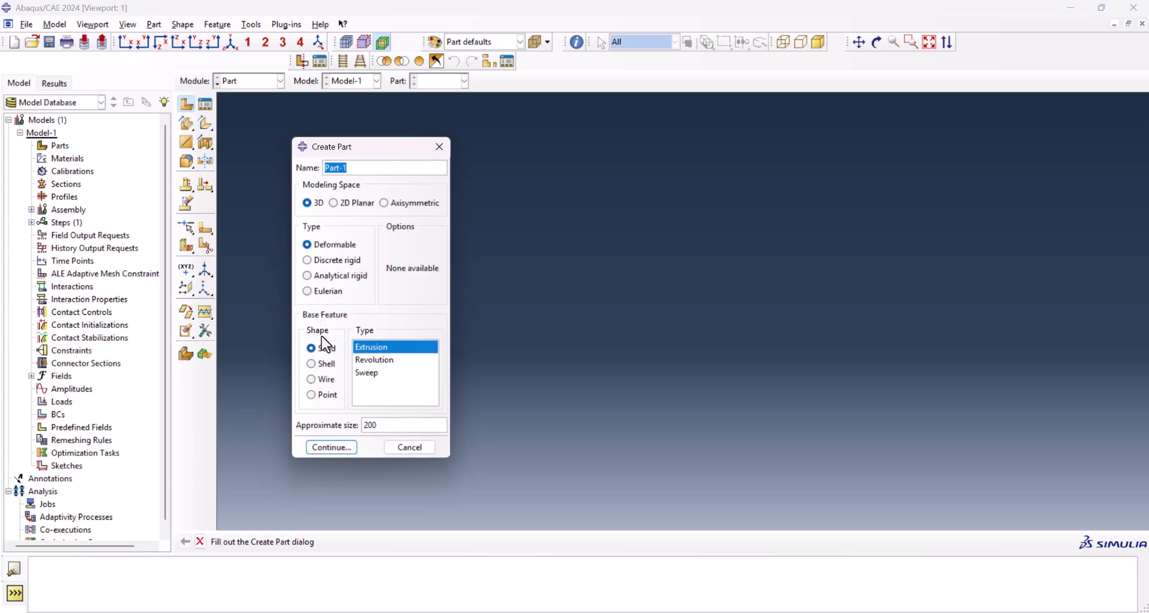
left_click(371, 361)
left_click(364, 426)
type("300")
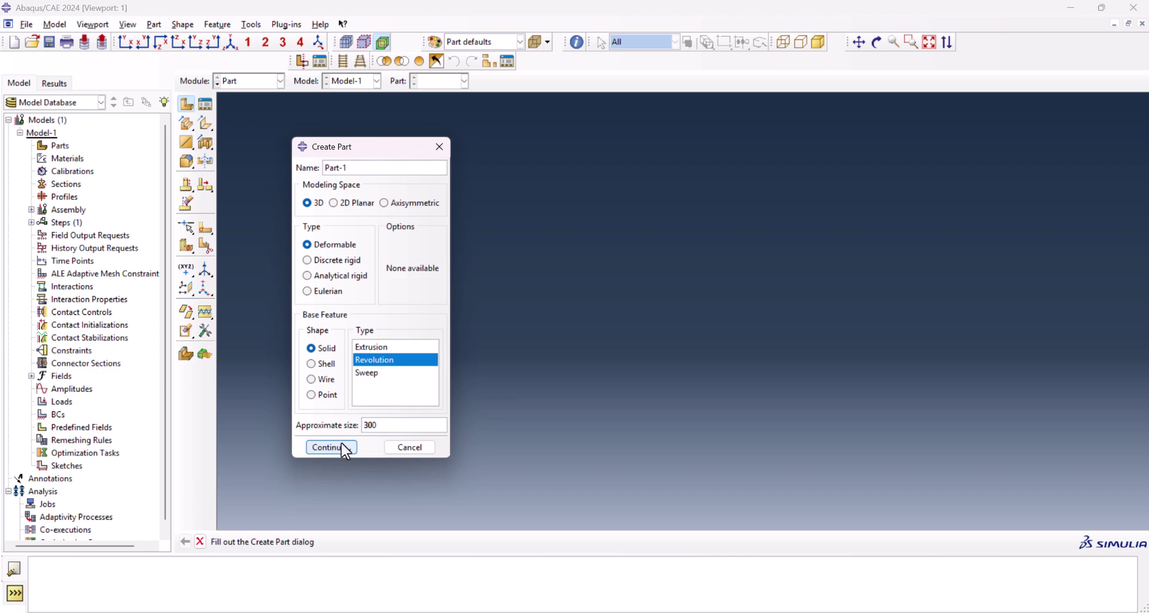
left_click(344, 448)
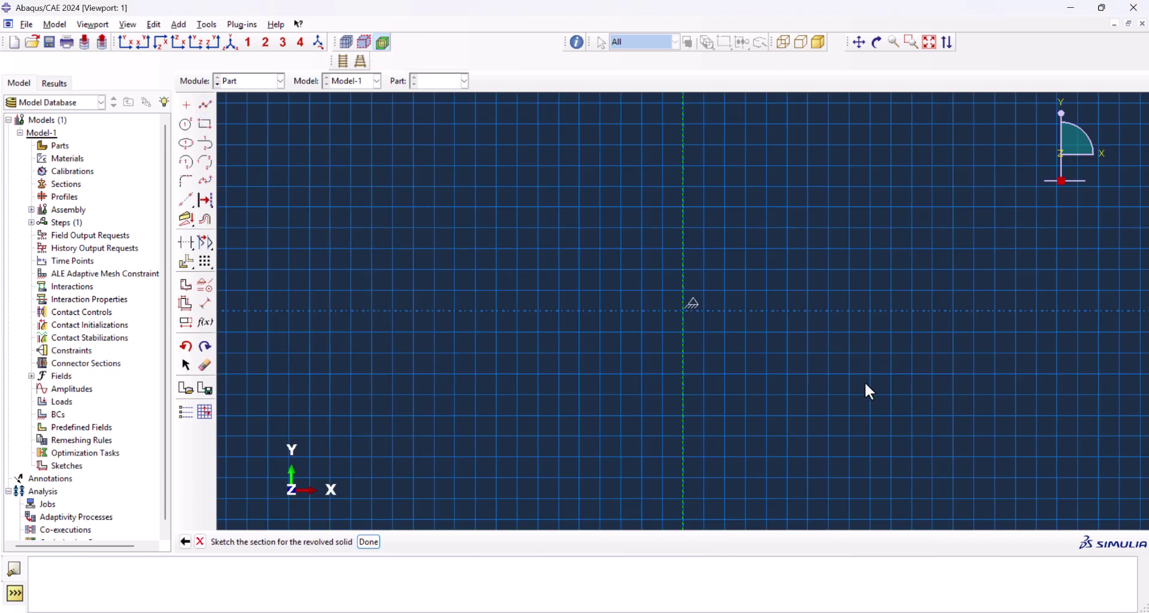
key("alt+Tab")
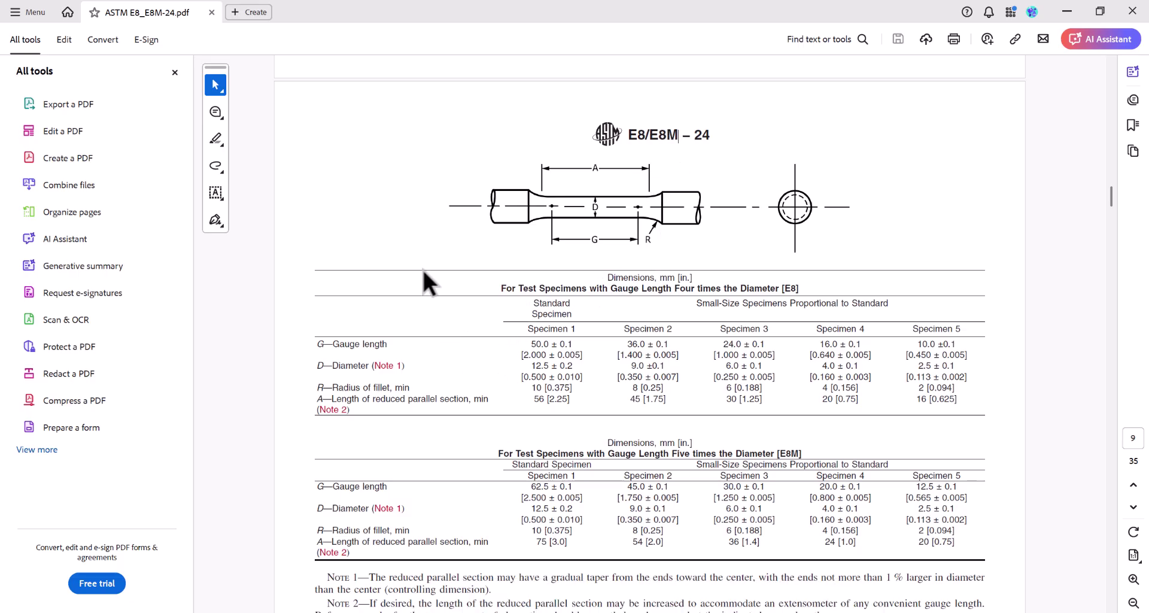
Snip the ASTM E8 specimen drawing into Excel and return to Abaqus.
key("super+shift+s")
key("alt+Tab")
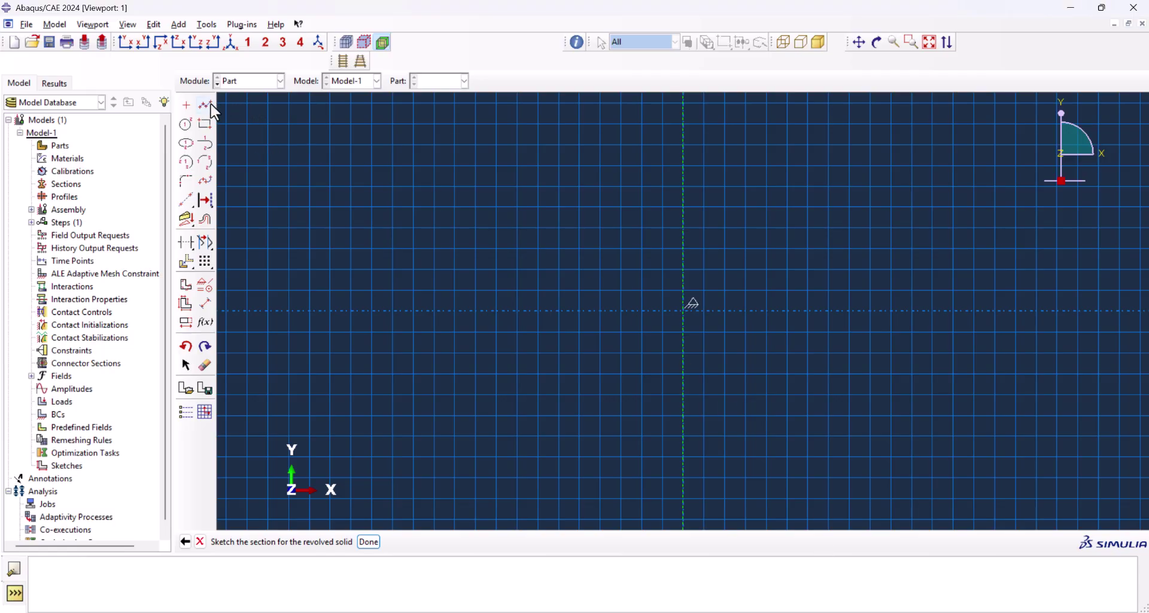
Draw the top horizontal line and shoulder line, dimensioned 15 and 20.
left_click(207, 107)
left_click(684, 124)
left_click(768, 124)
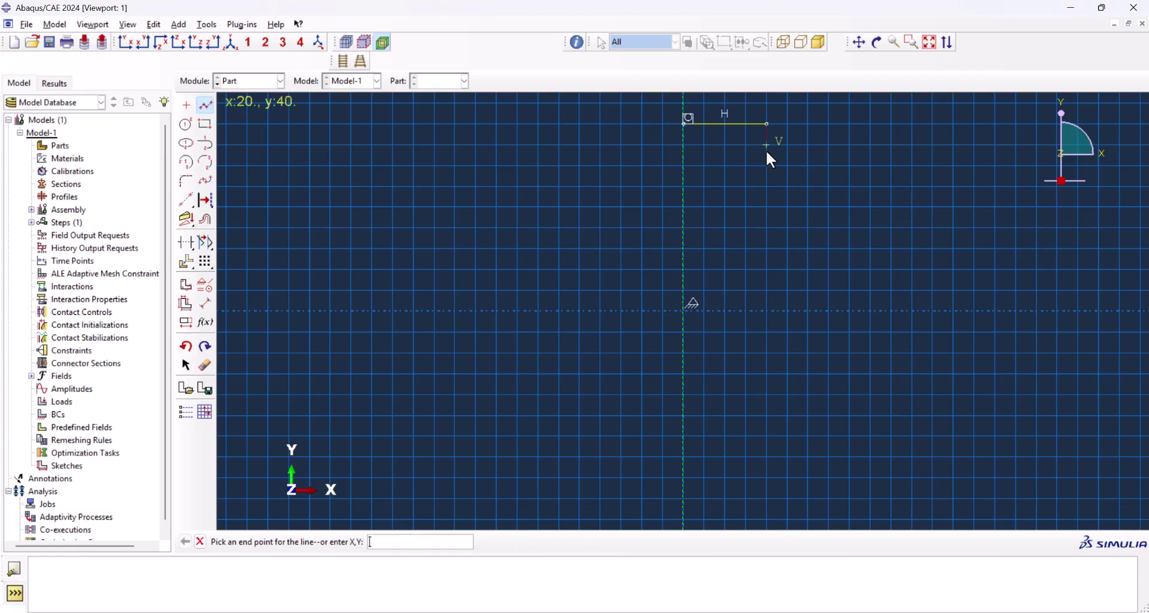
left_click(768, 228)
key("Escape")
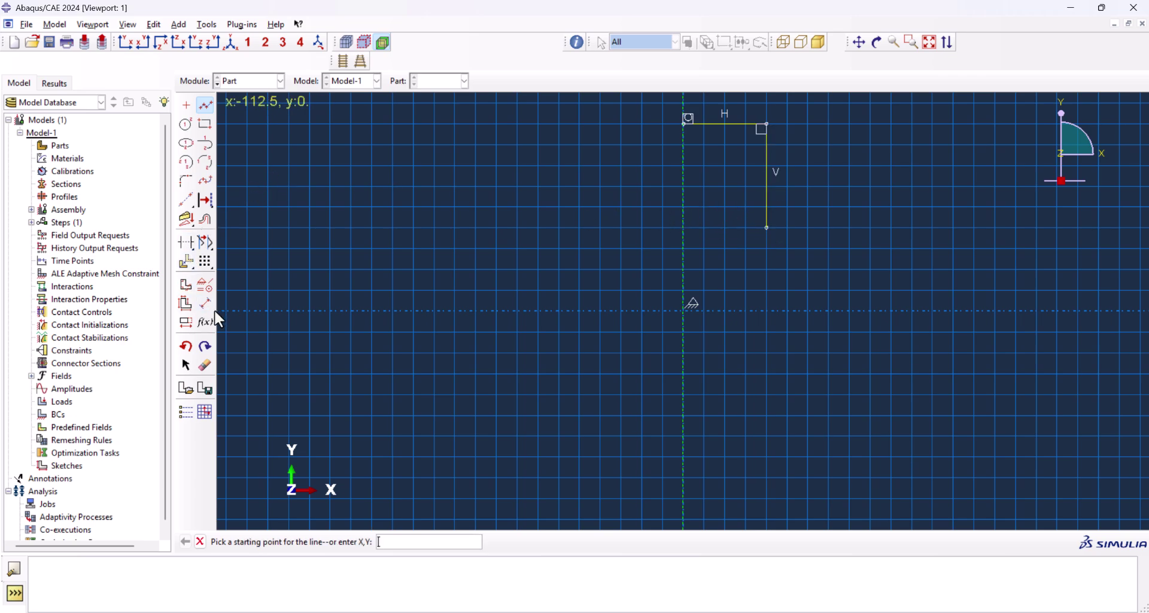
left_click(206, 304)
scroll(555, 340, "down", 1)
left_click(713, 146)
left_click(719, 115)
type("15")
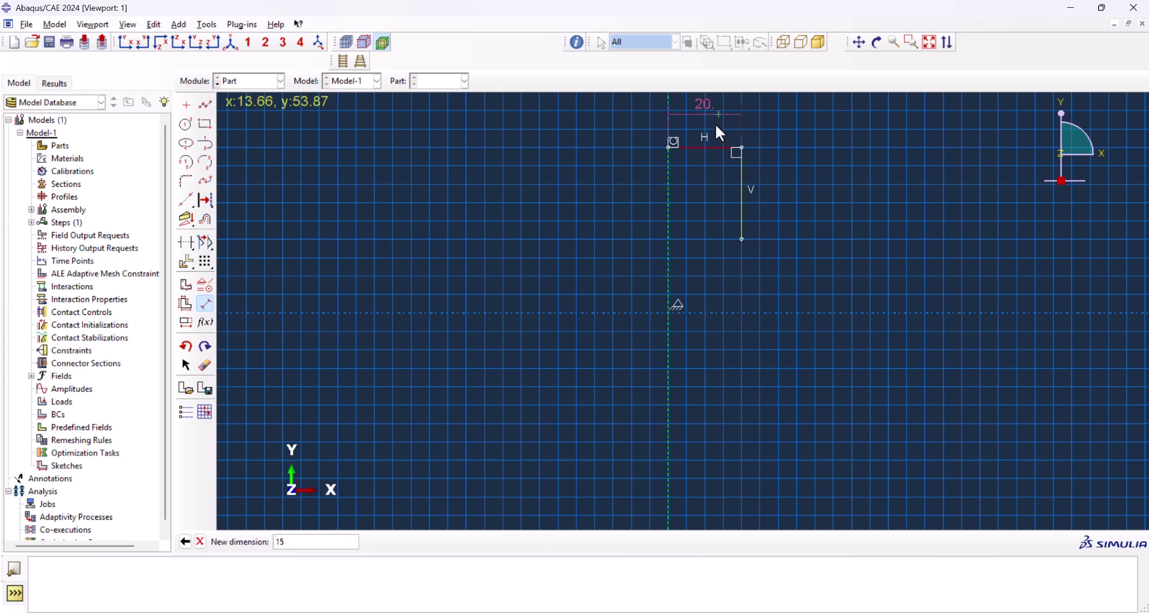
key("Return")
left_click(724, 175)
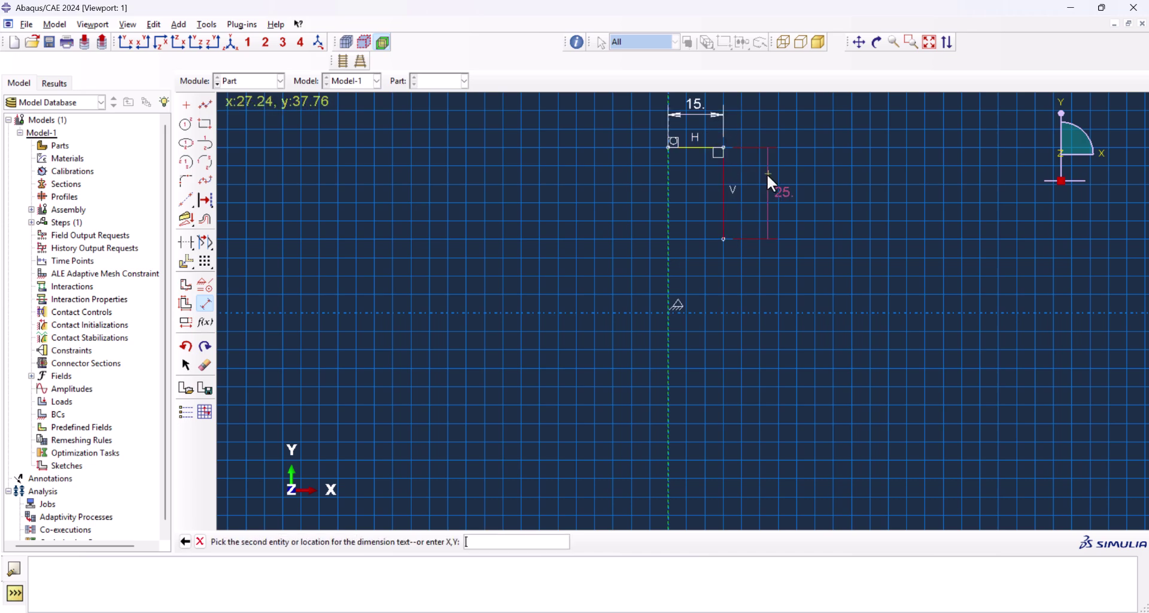
left_click(767, 173)
type("20")
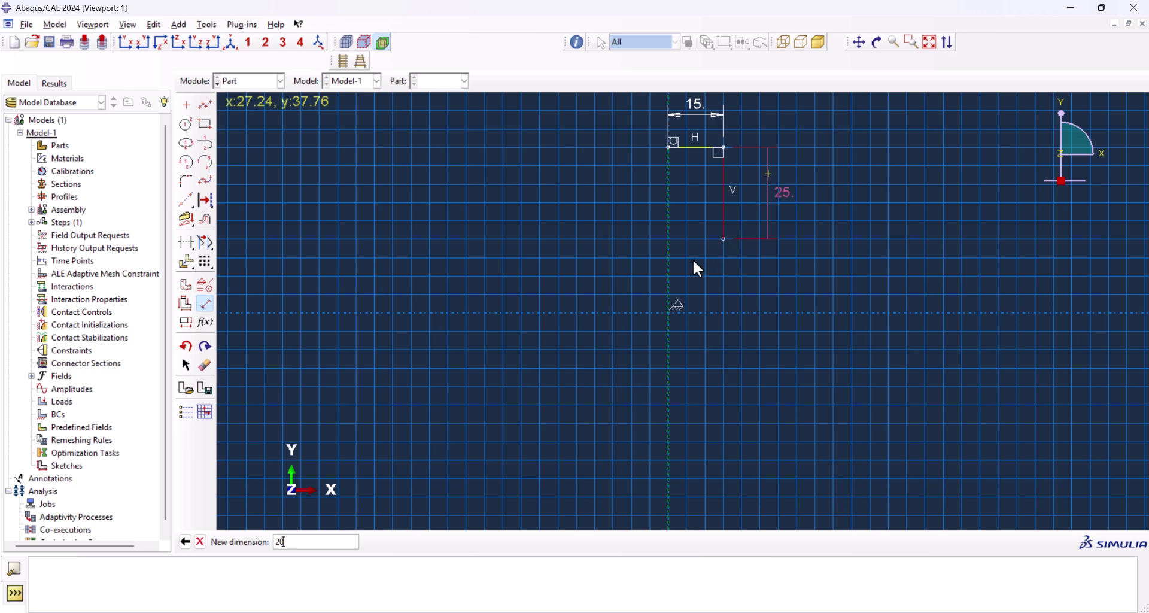
key("Return")
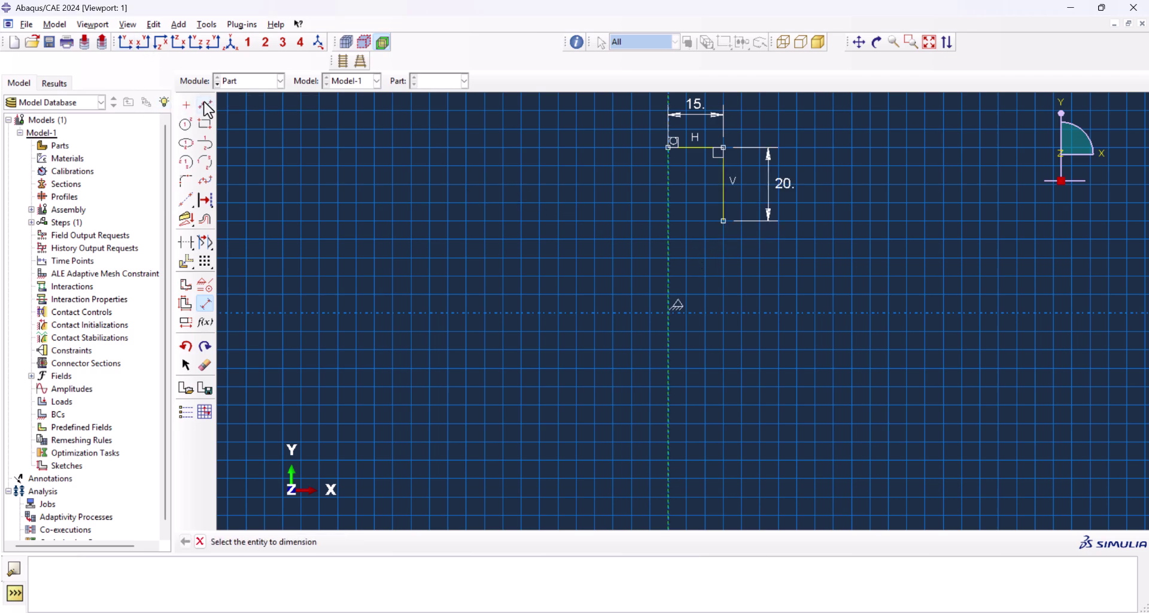
Draw a second vertical line and dimension it 6.25 from the axis.
left_click(205, 106)
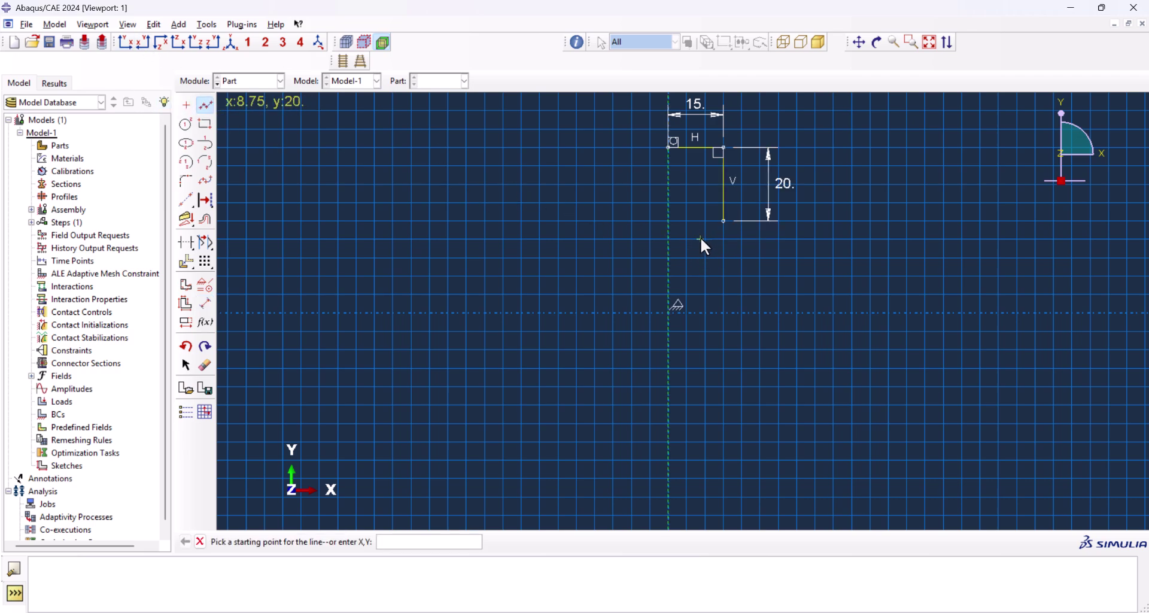
left_click(701, 240)
left_click(701, 313)
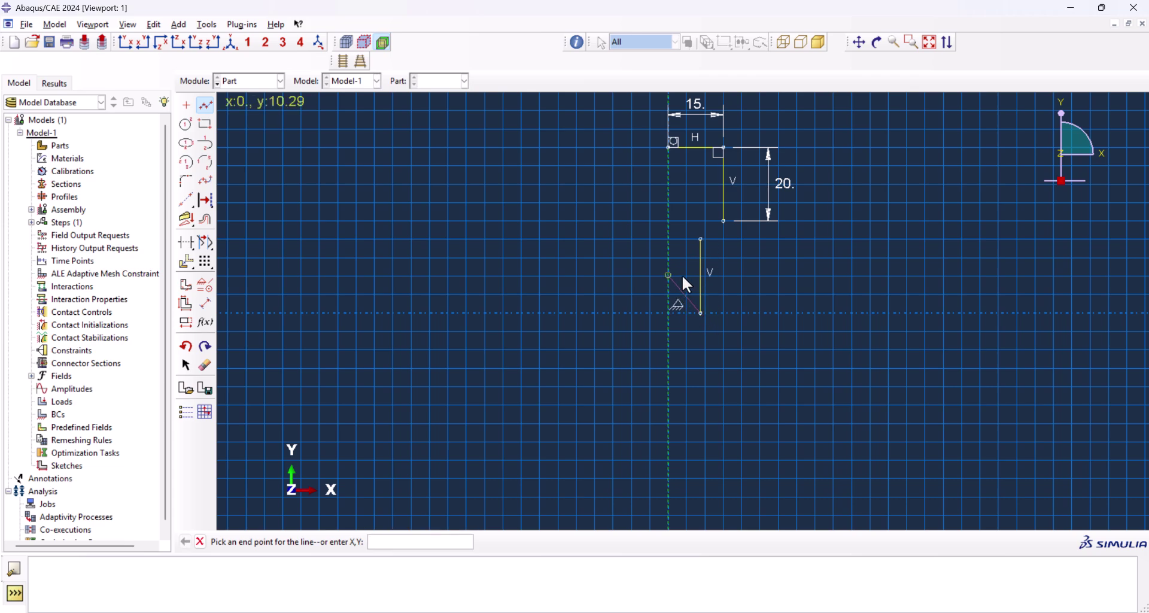
middle_click(683, 276)
left_click(206, 304)
left_click(701, 270)
left_click(683, 354)
key("Return")
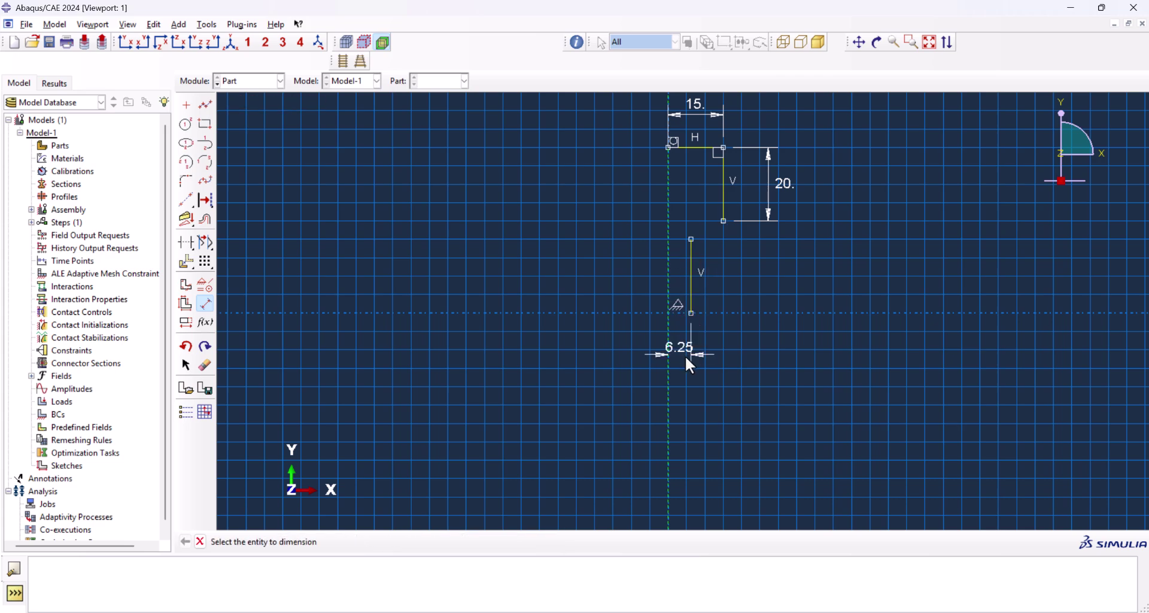
key("Escape")
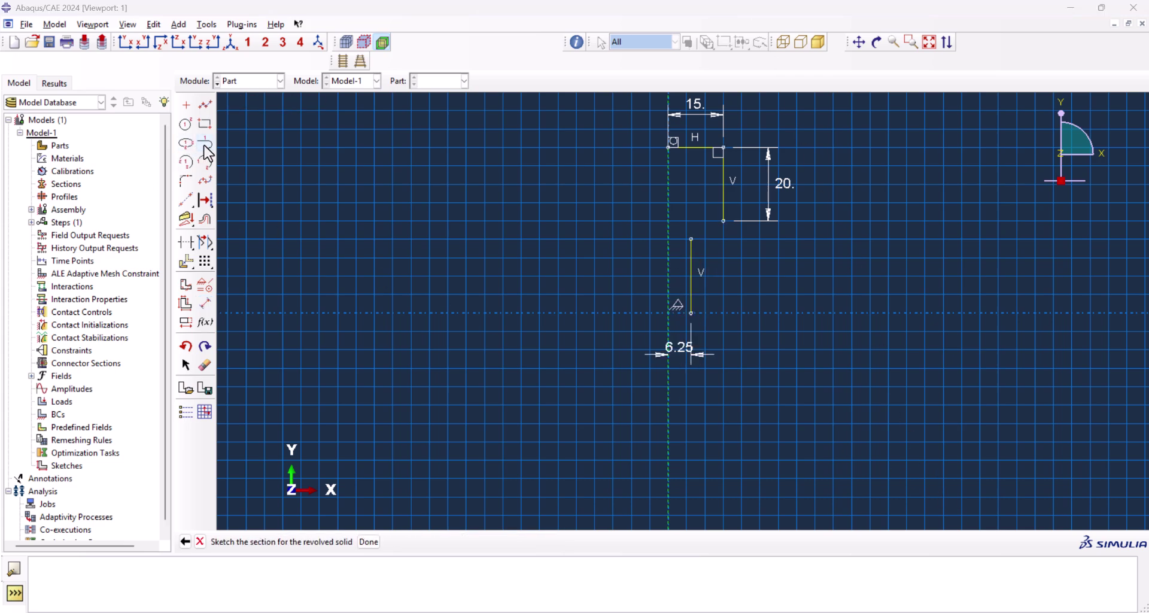
Draw a tangent arc joining the shoulder line to the lower vertical line, redoing the first attempt.
left_click(205, 145)
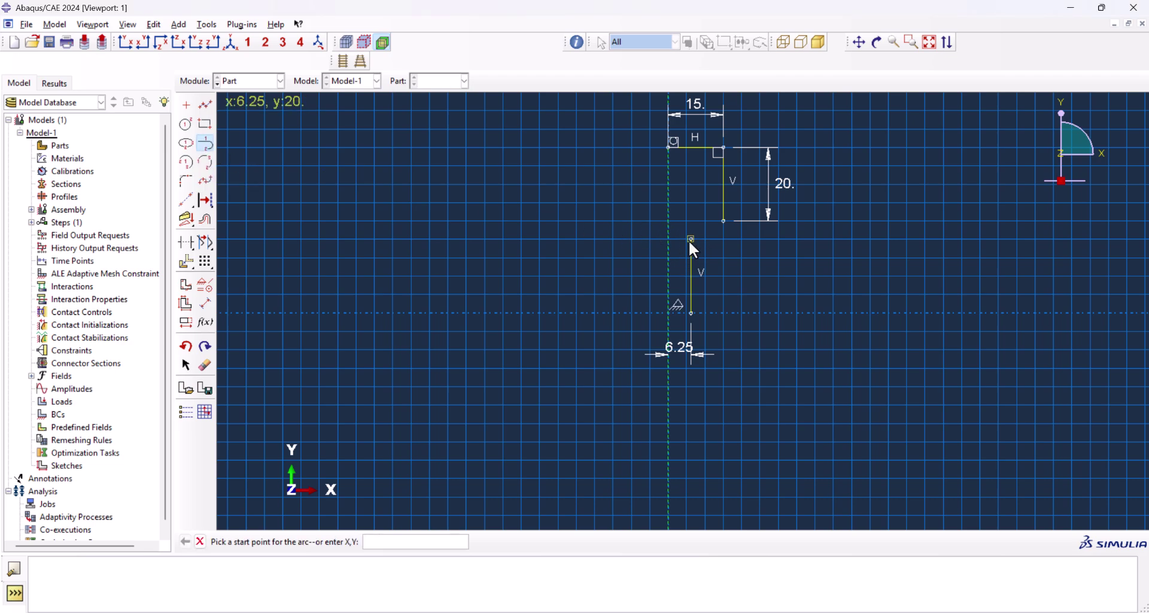
left_click(723, 220)
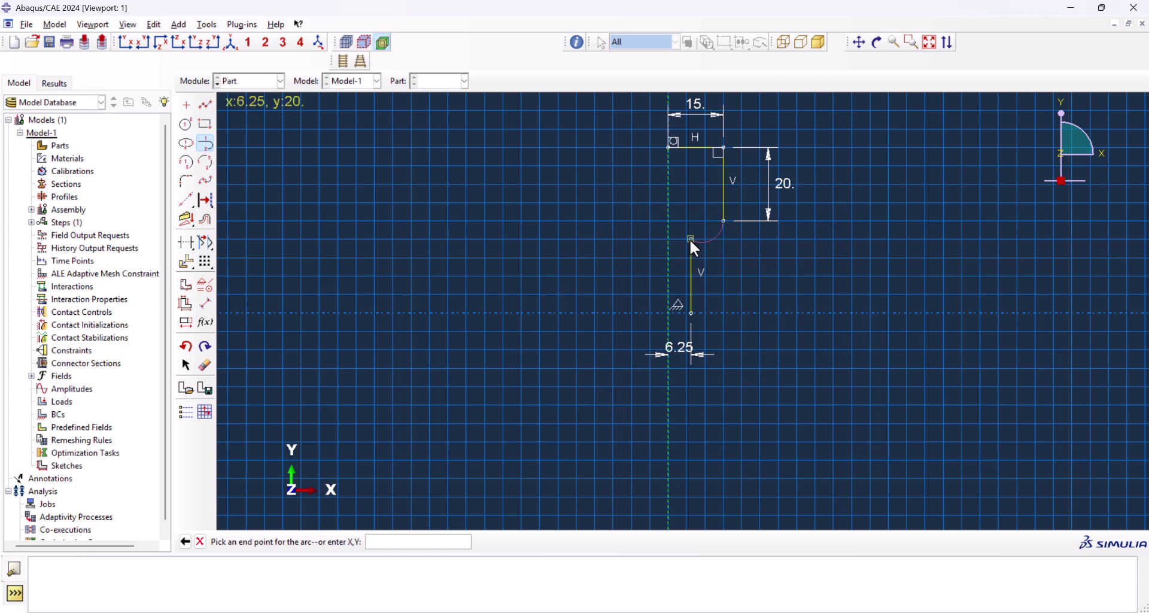
left_click(691, 239)
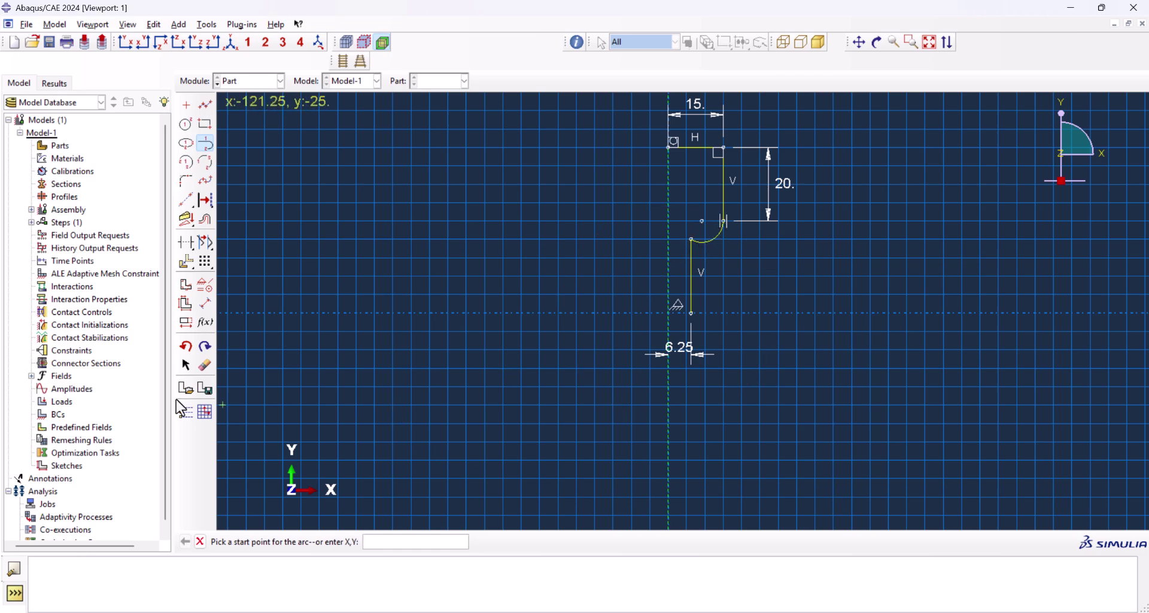
left_click(189, 346)
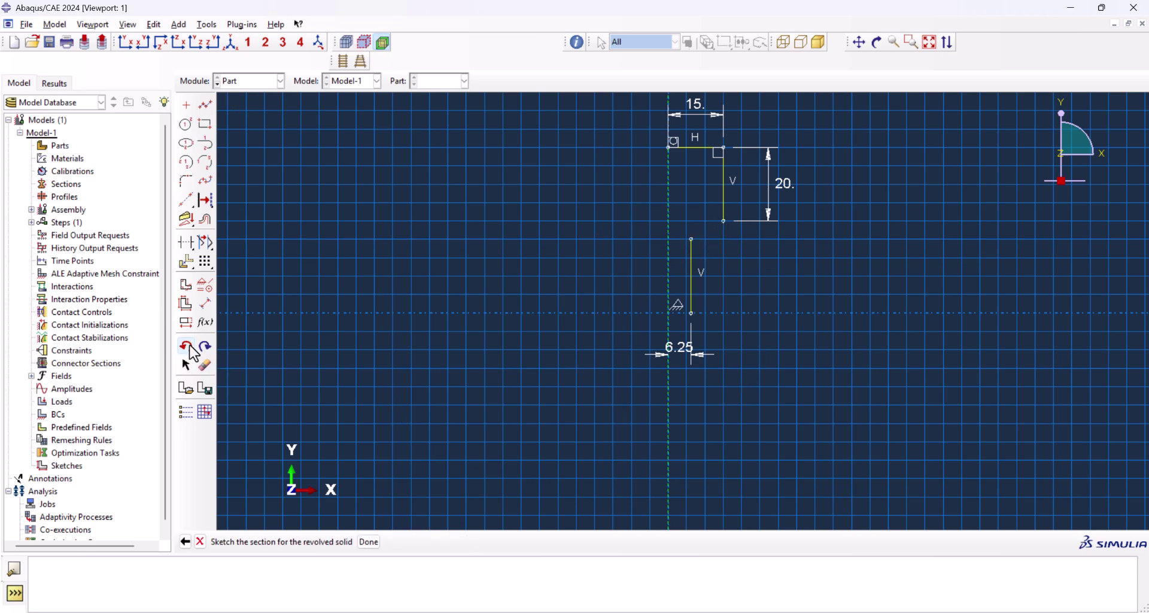
left_click(205, 144)
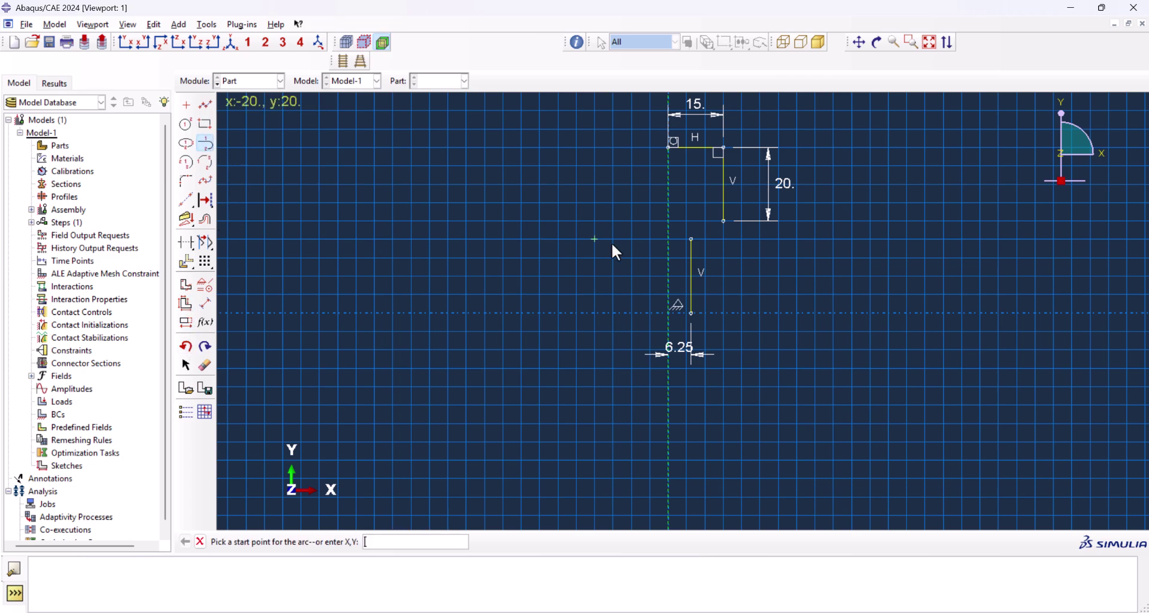
left_click(691, 239)
left_click(723, 220)
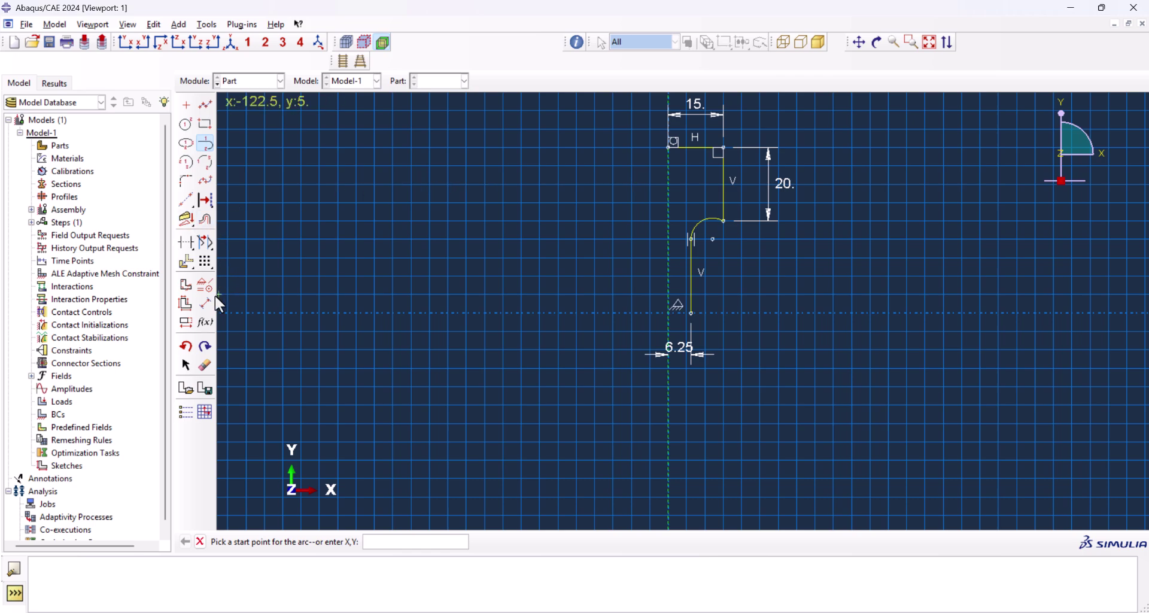
Dimension the arc radius to 10 and the lower vertical line to 25.
left_click(206, 303)
left_click(702, 219)
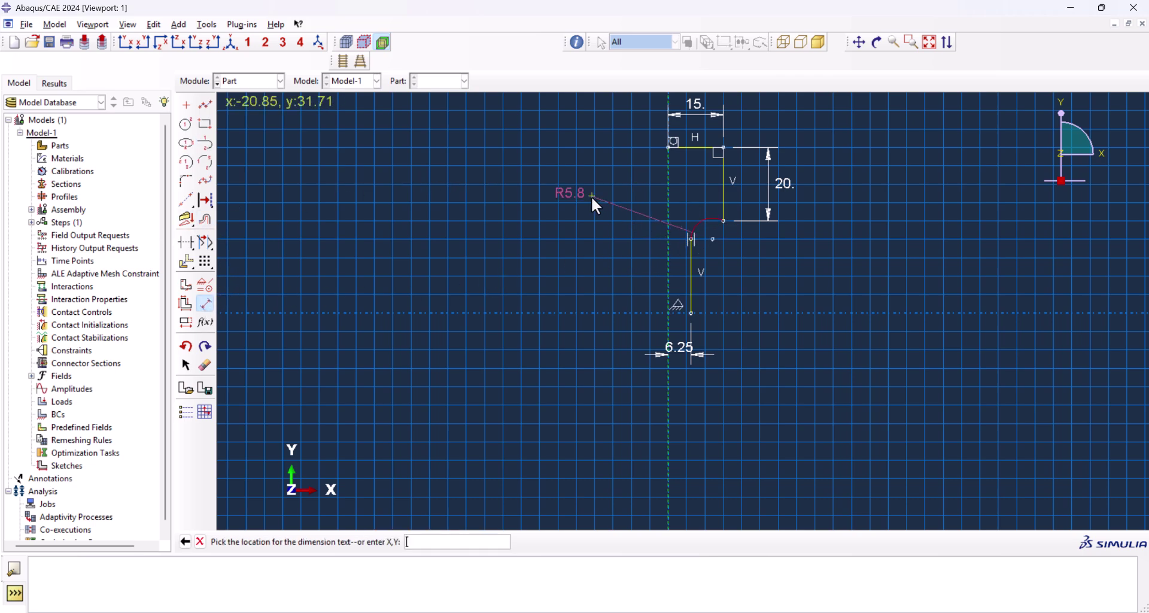
left_click(592, 198)
type("10")
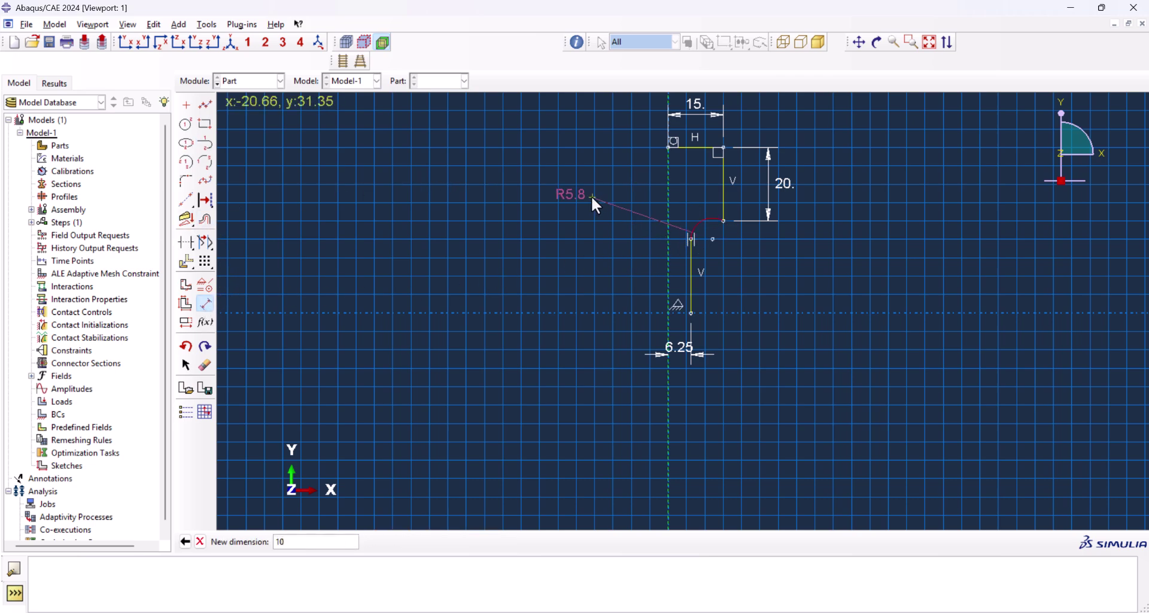
key("Return")
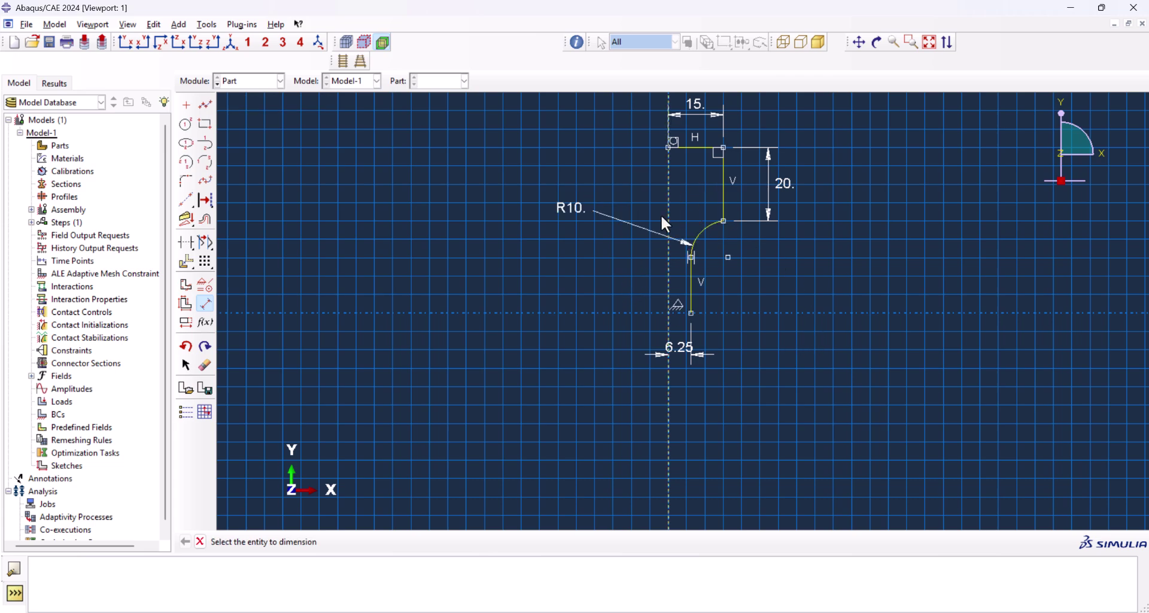
left_click(688, 271)
left_click(772, 273)
type("25")
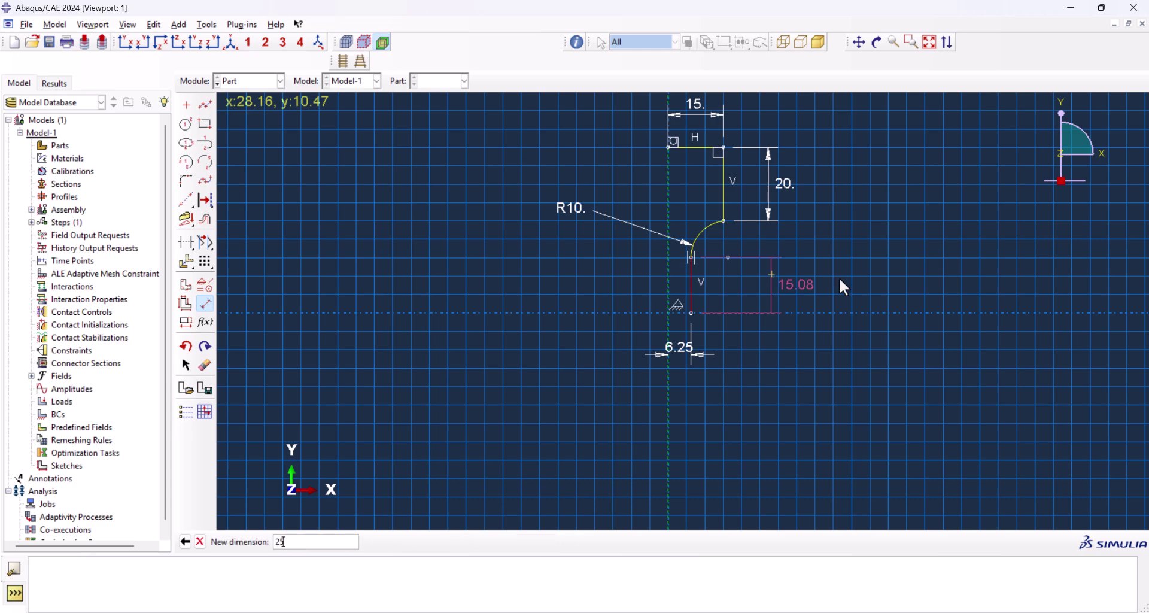
key("Return")
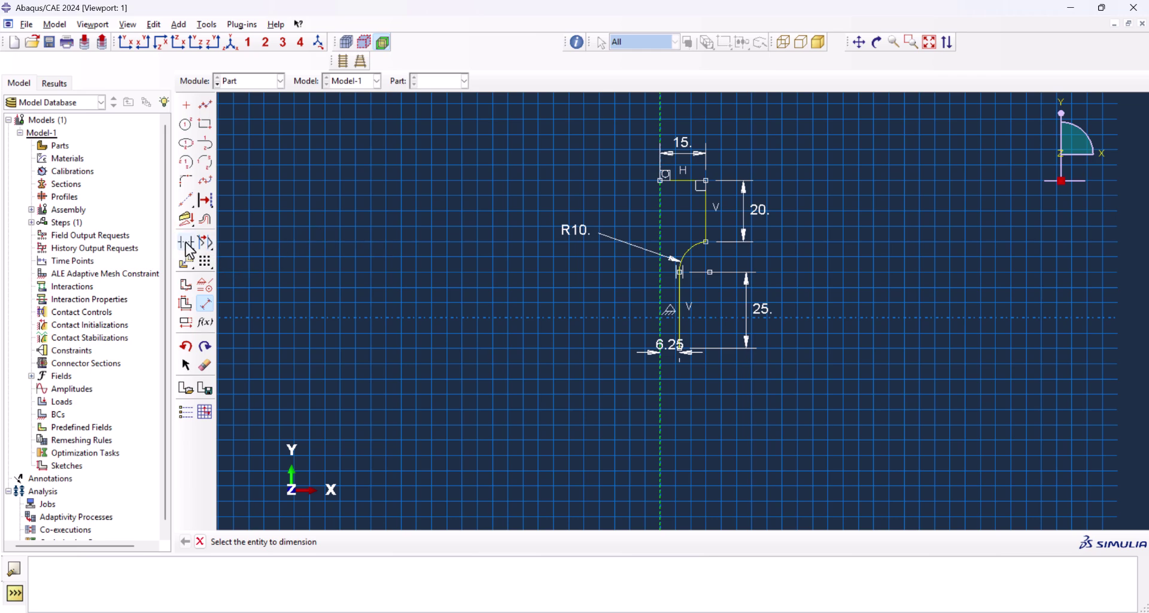
Add a horizontal construction centerline and mirror-copy the whole profile across it.
left_click(187, 200)
left_click(680, 351)
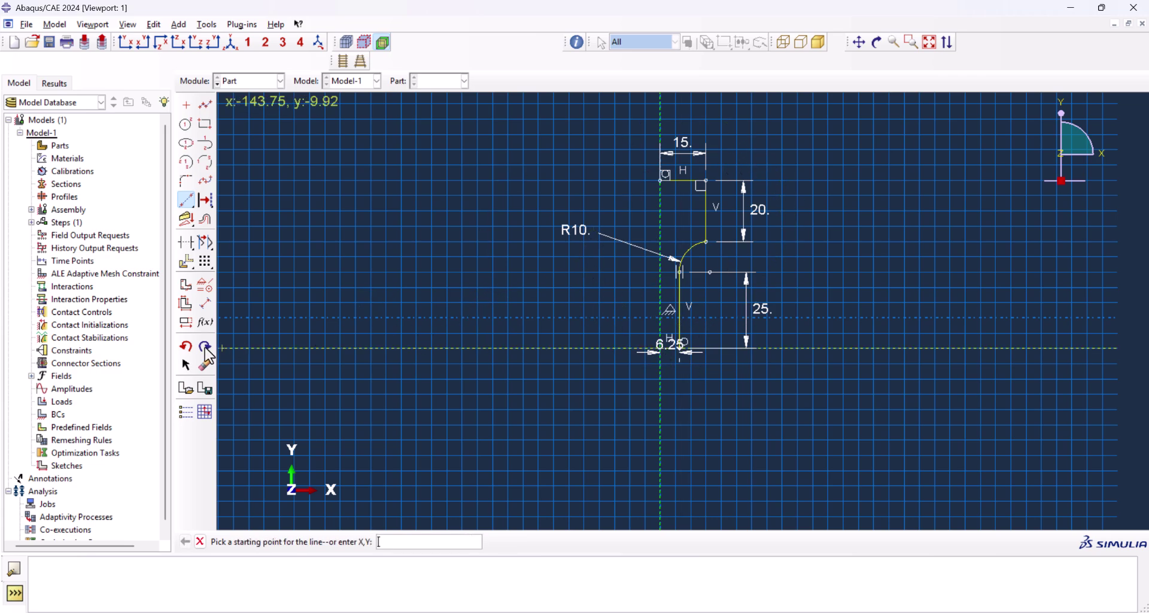
left_click(186, 261)
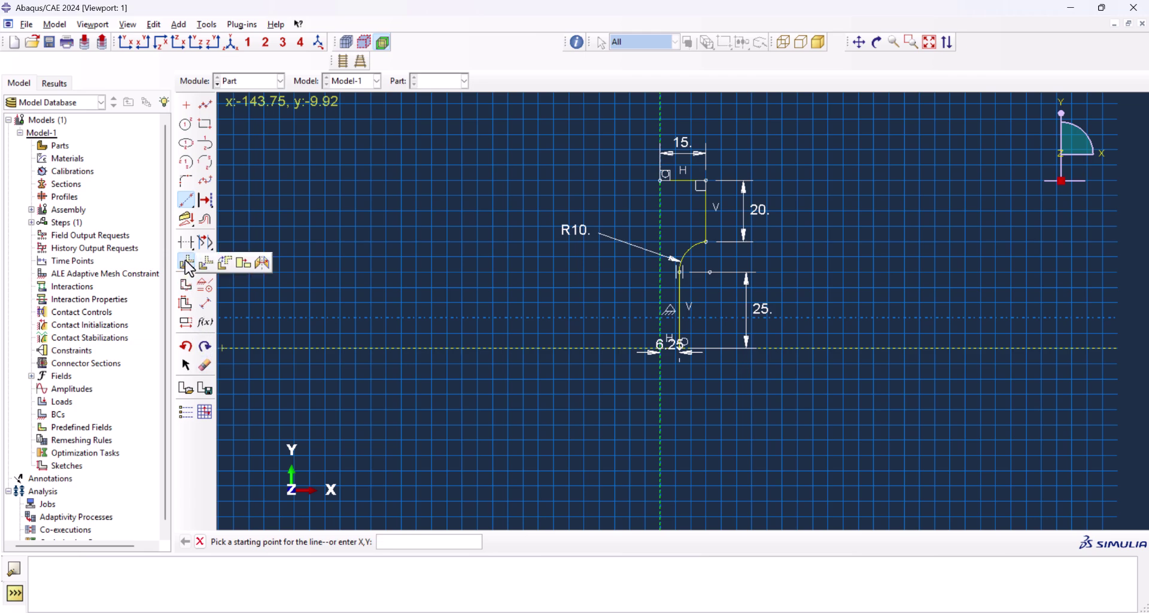
left_click(259, 263)
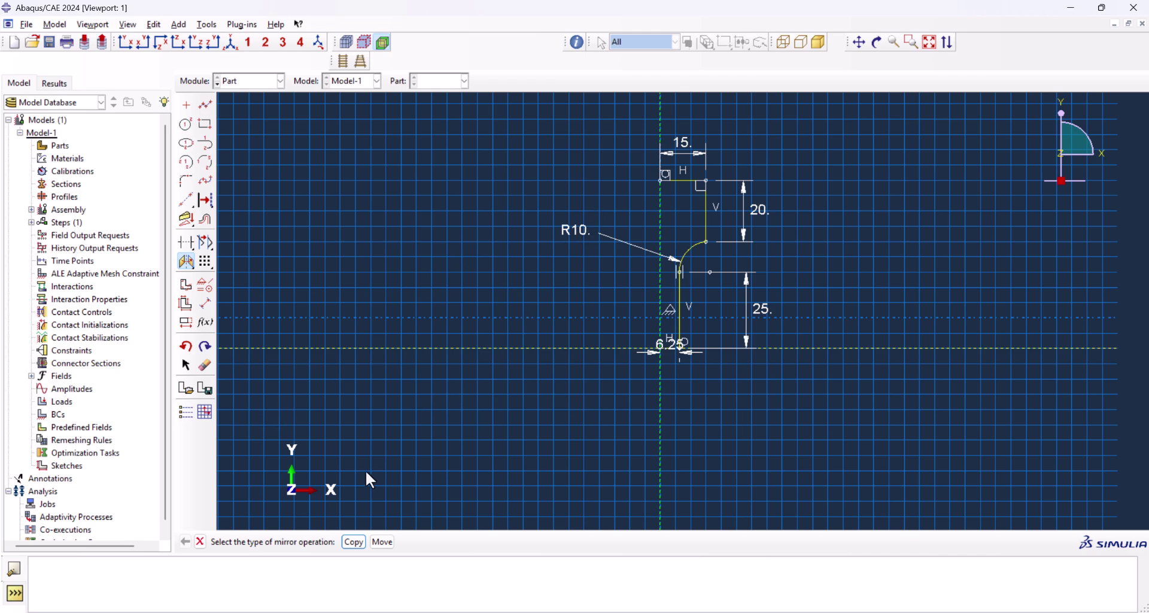
left_click(354, 542)
left_click(541, 350)
left_click_drag(742, 150, 671, 307)
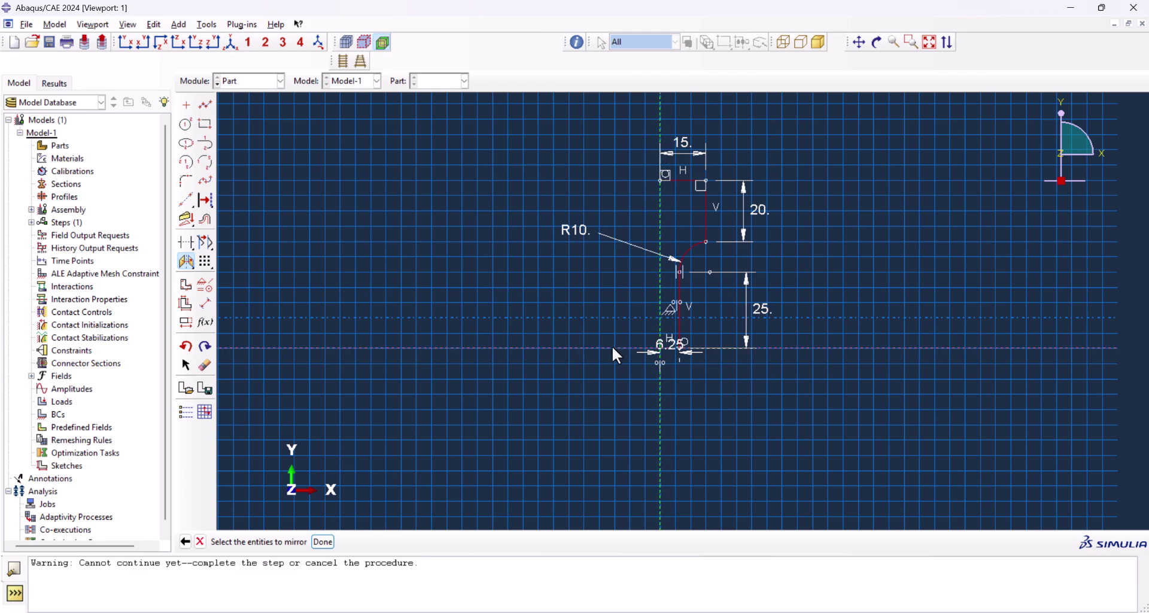
left_click(329, 539)
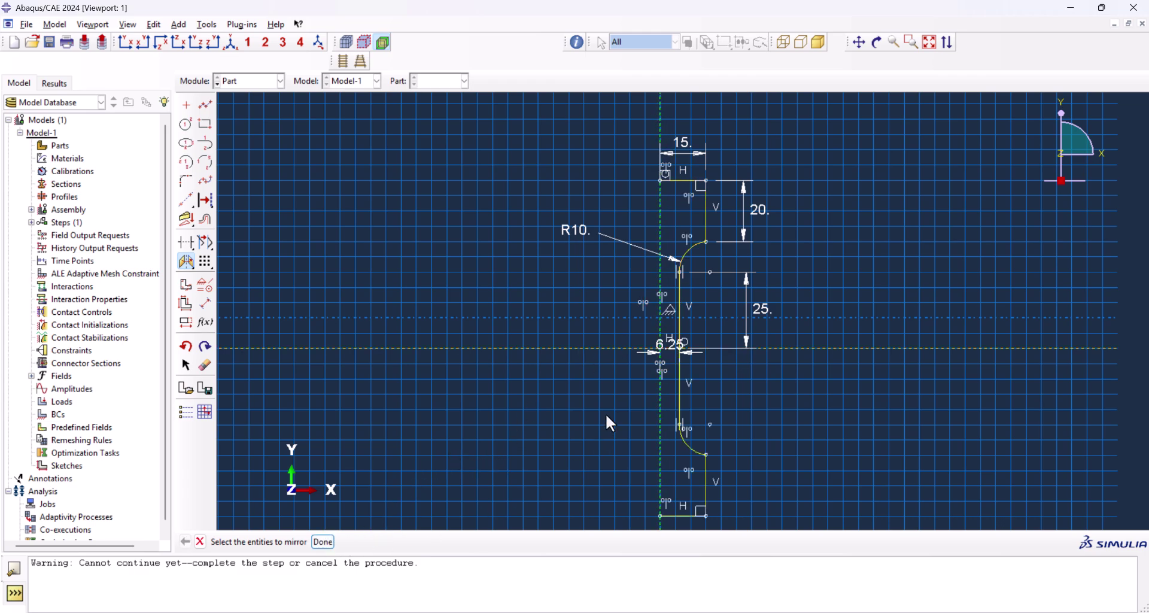
scroll(697, 171, "down", 1)
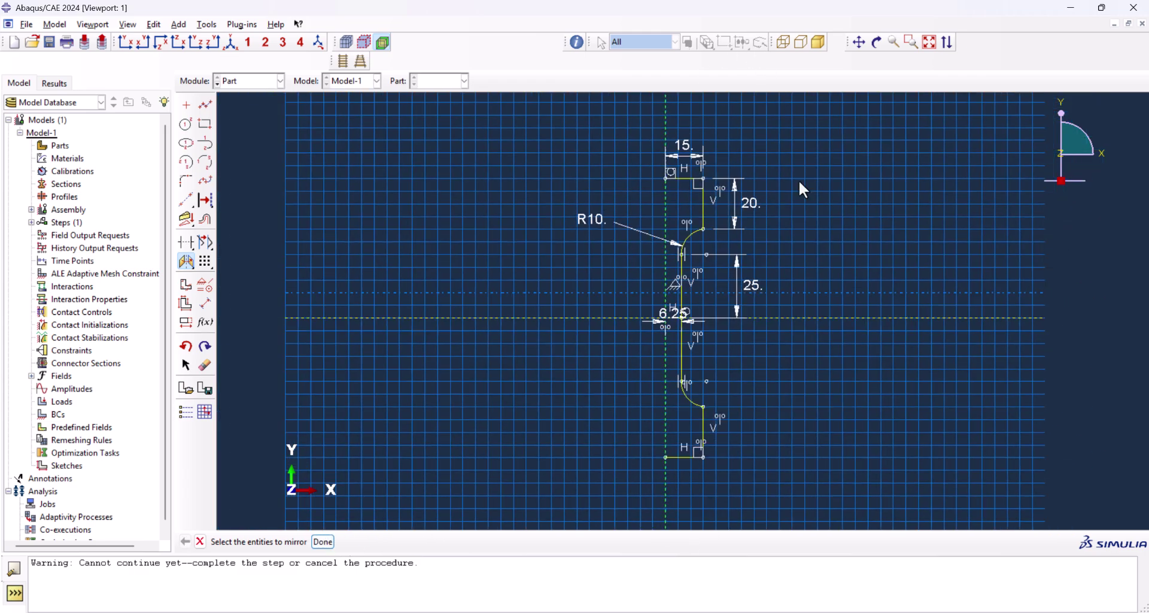
scroll(679, 268, "up", 1)
Replace the 25 dimension with a 64.39 vertical gauge length between the fillet ends.
key("Escape")
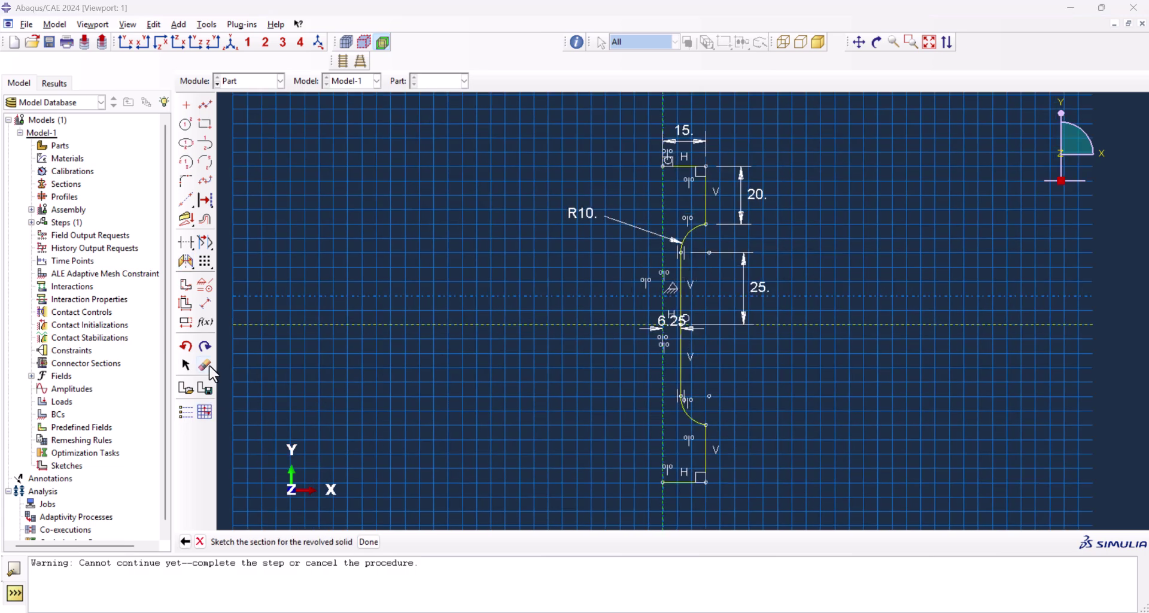
left_click(205, 365)
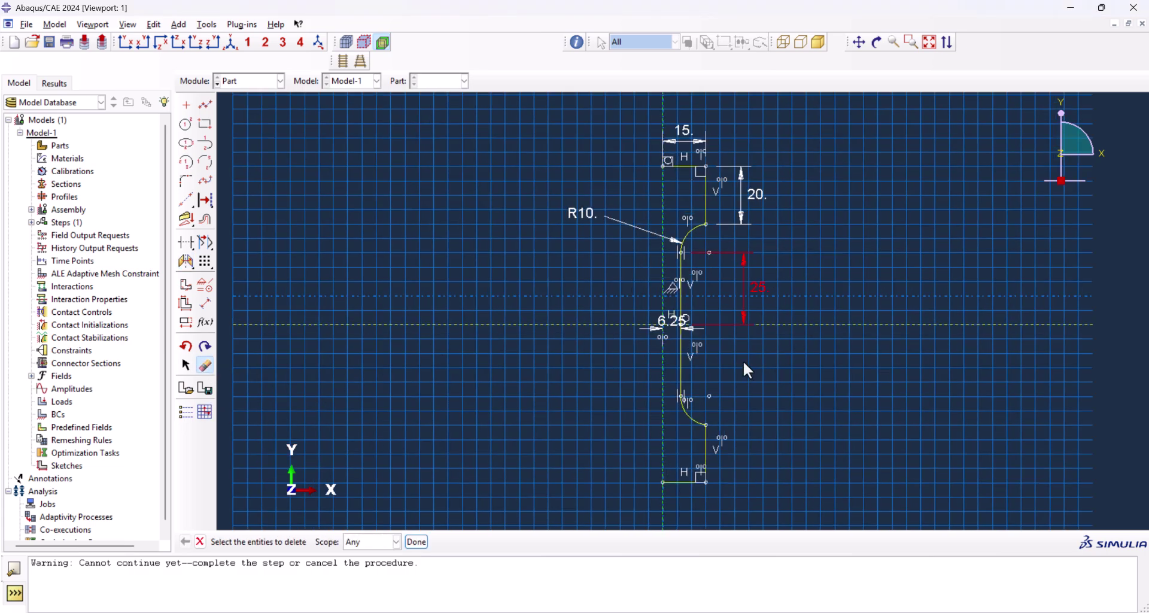
left_click(416, 542)
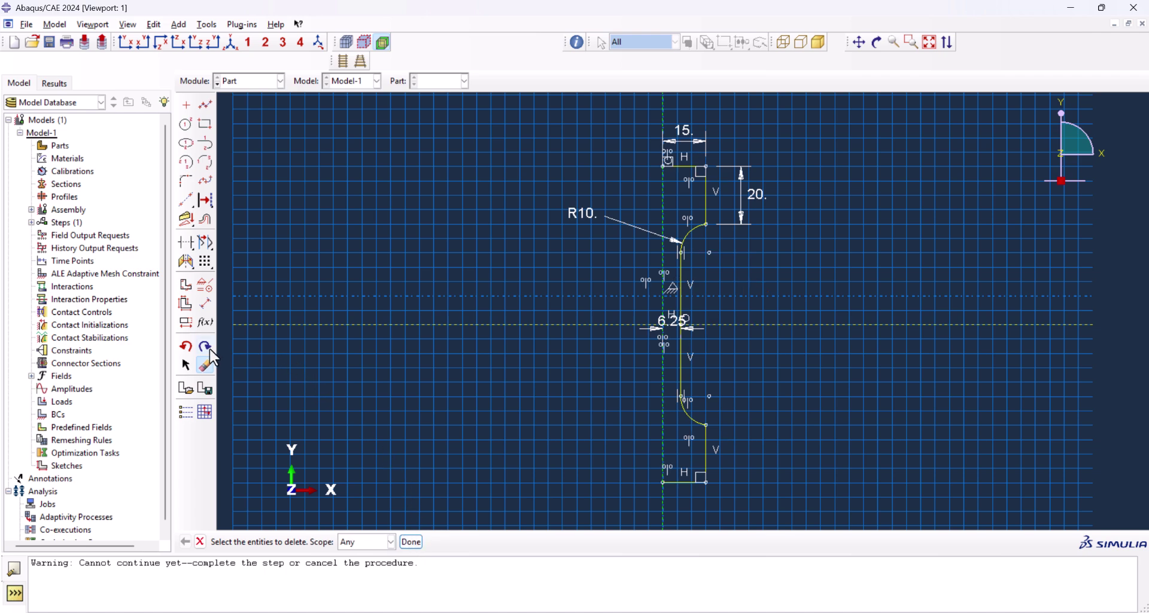
left_click(205, 305)
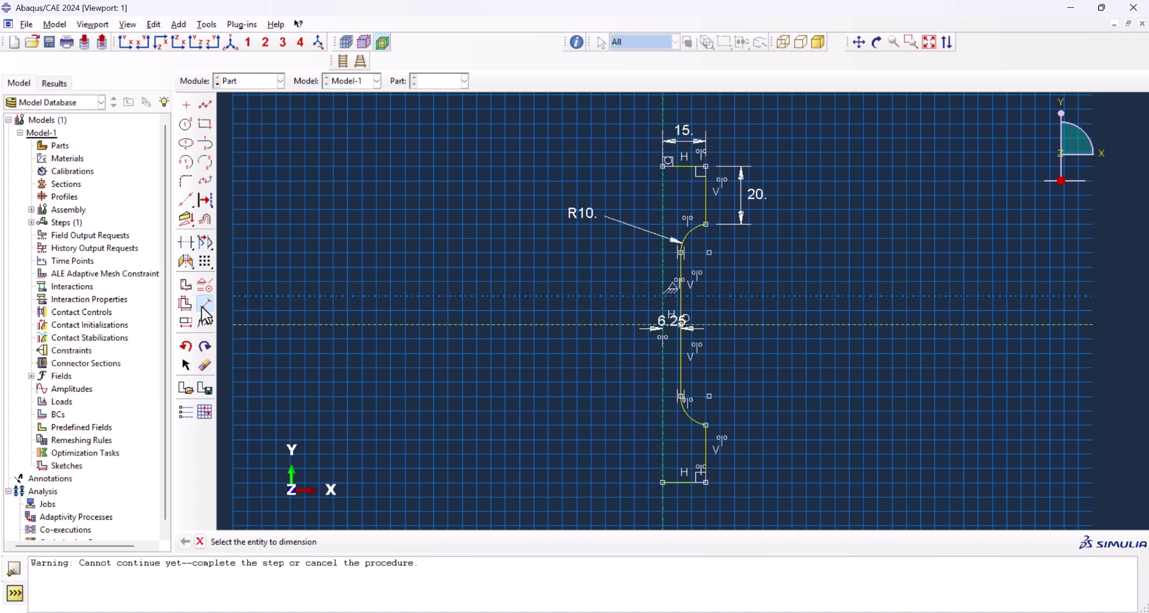
left_click(681, 252)
left_click(681, 396)
left_click(860, 357)
type("64.3")
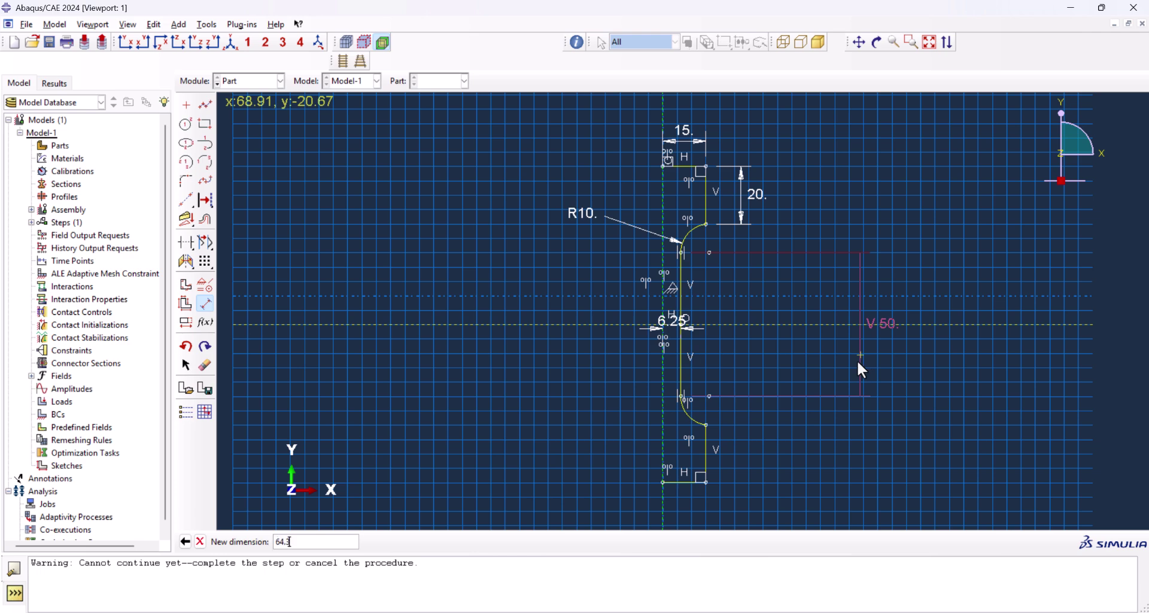
type("9")
key("Return")
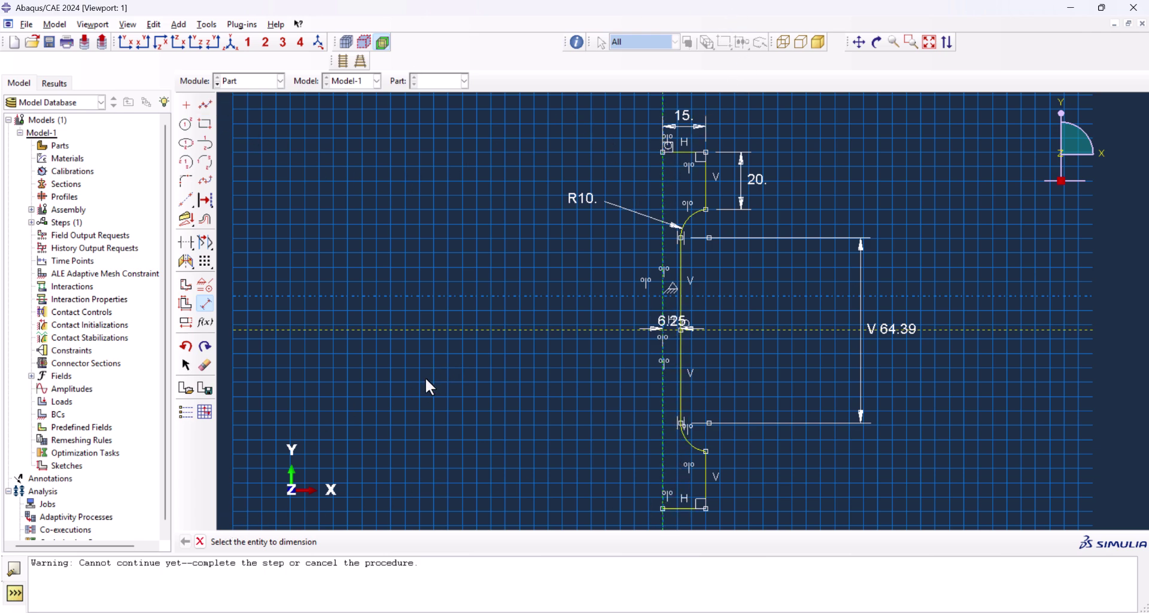
Dismiss the unclosed-section error and start a closing line down the axis.
left_click(200, 541)
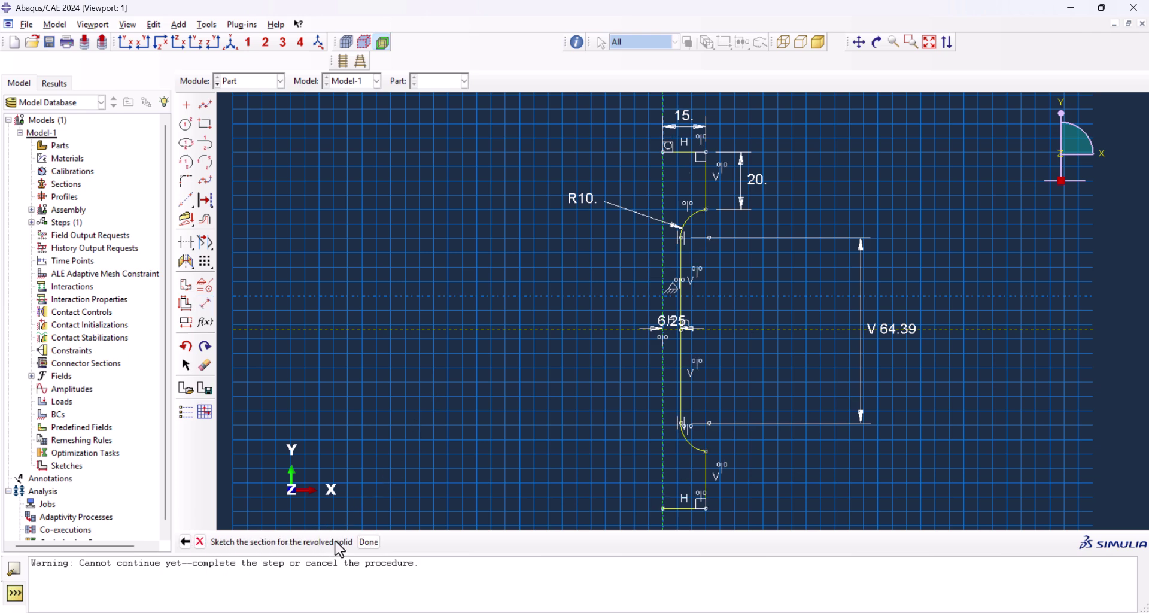
left_click(367, 541)
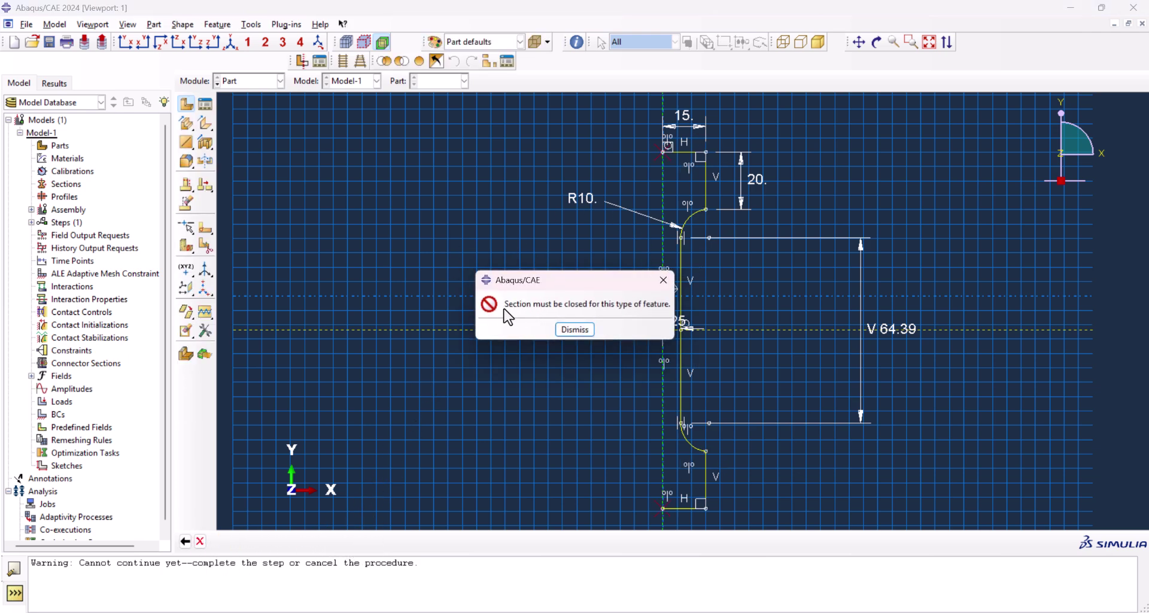
left_click(574, 329)
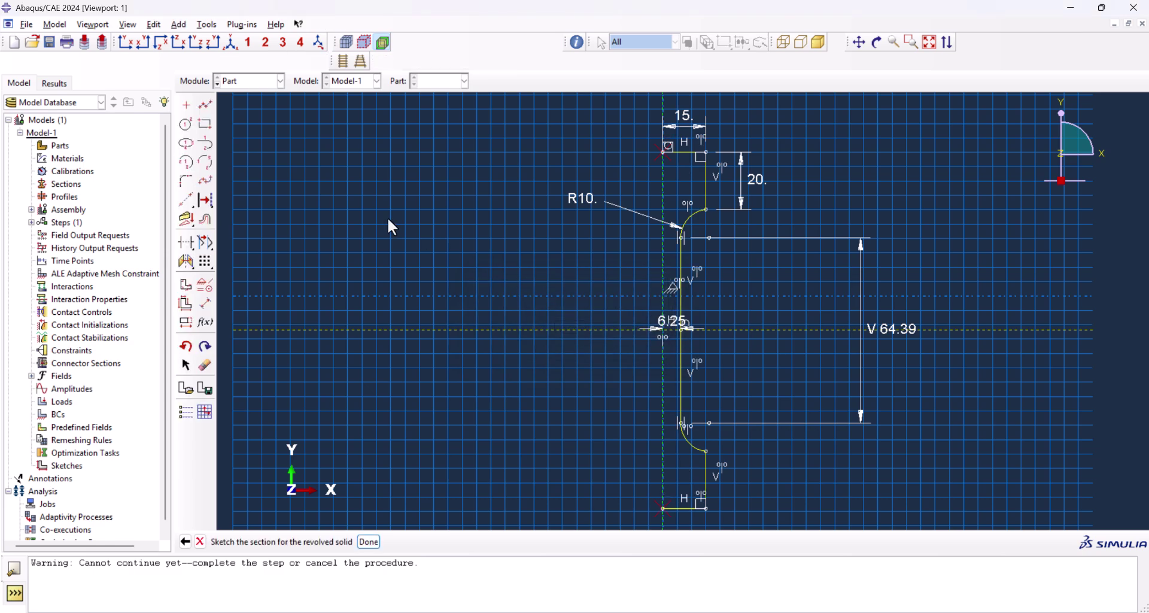
left_click(205, 105)
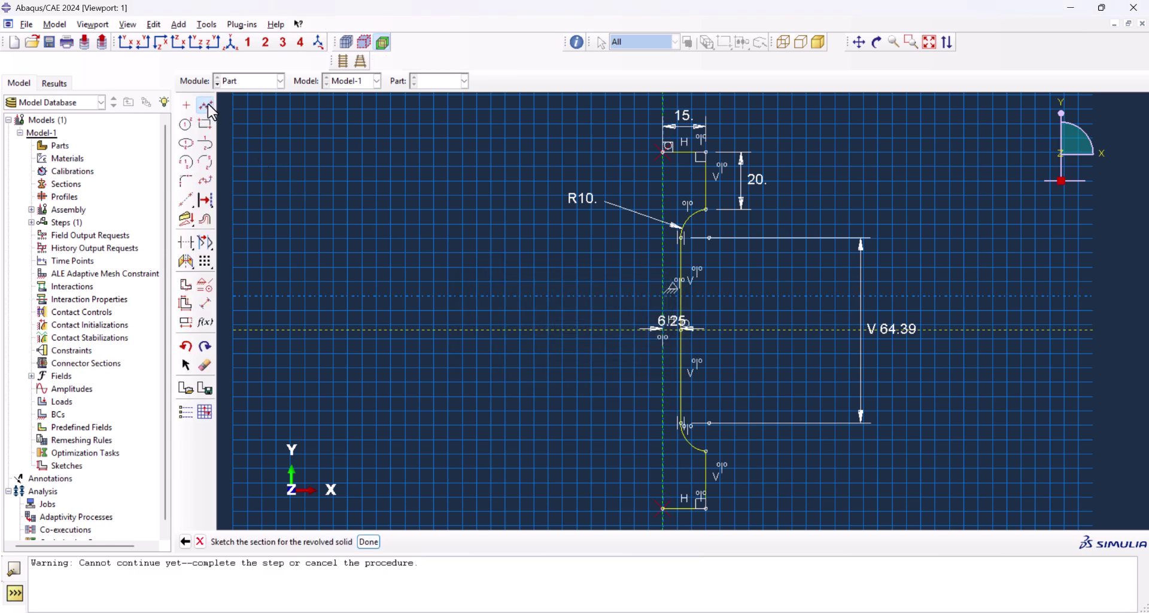
left_click(663, 152)
left_click(664, 509)
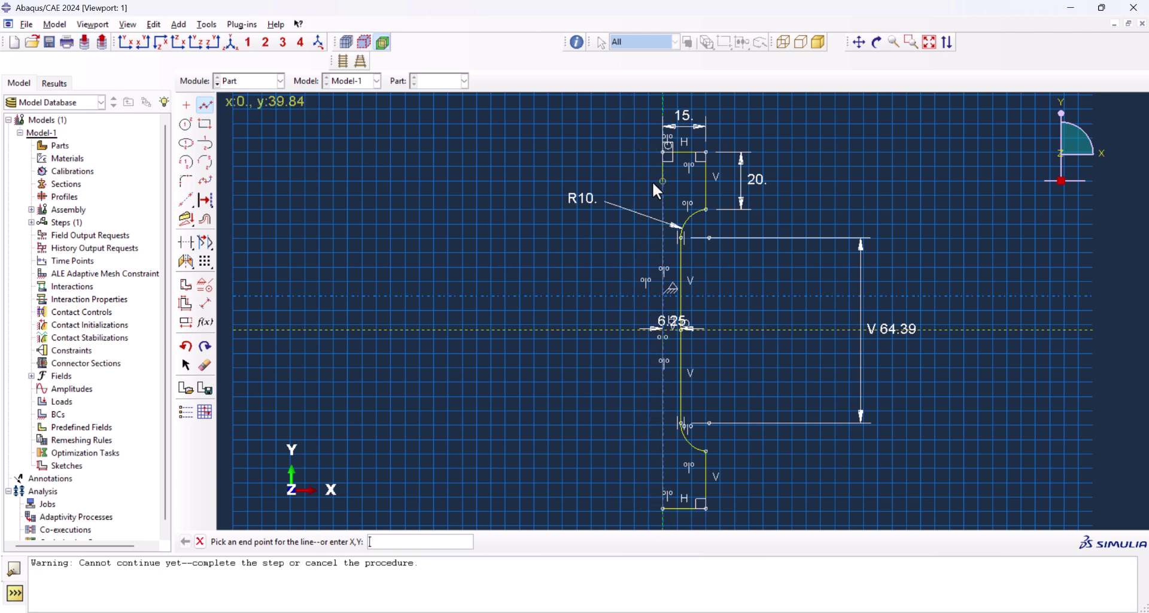
Close the profile and revolve it 360° about the vertical axis into the specimen solid.
left_click(663, 152)
middle_click(572, 390)
left_click(369, 542)
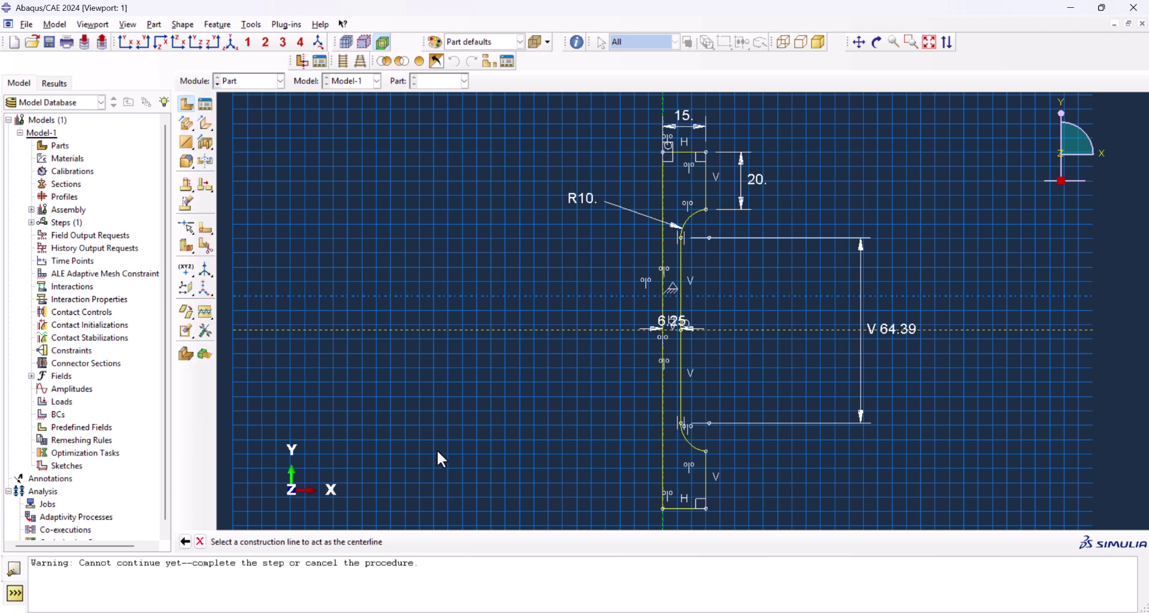
middle_click(484, 402)
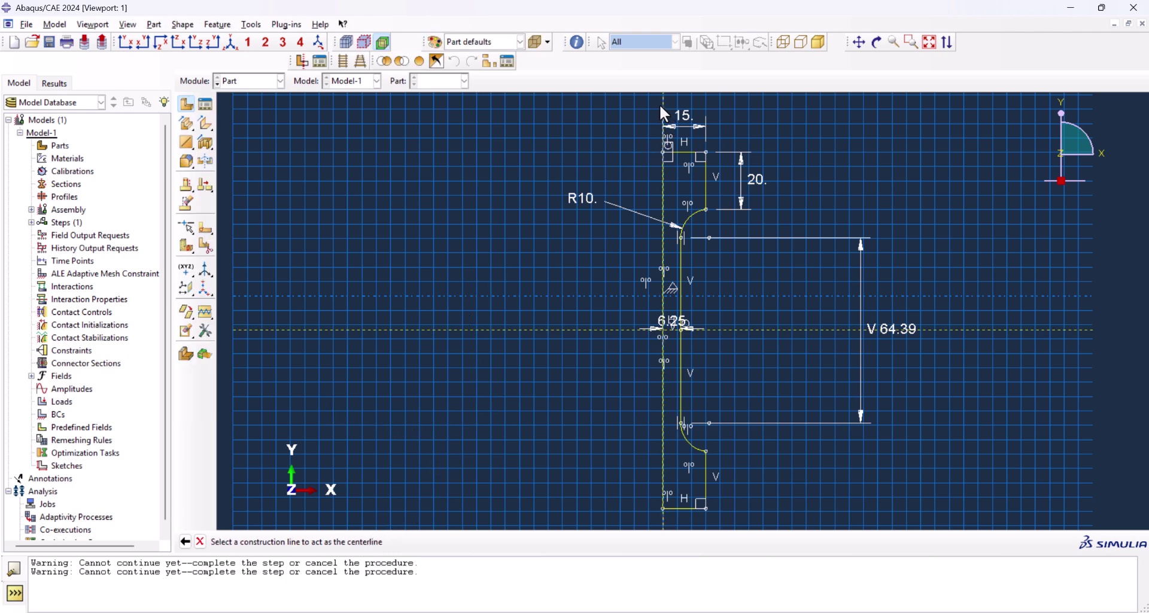
scroll(557, 317, "down", 2)
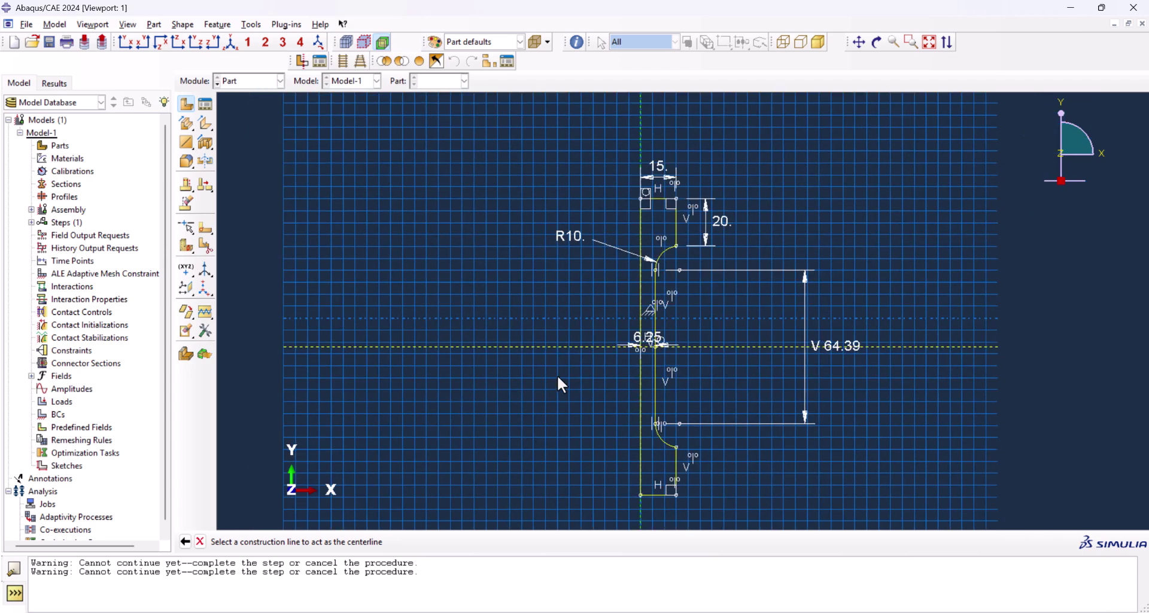
left_click(640, 130)
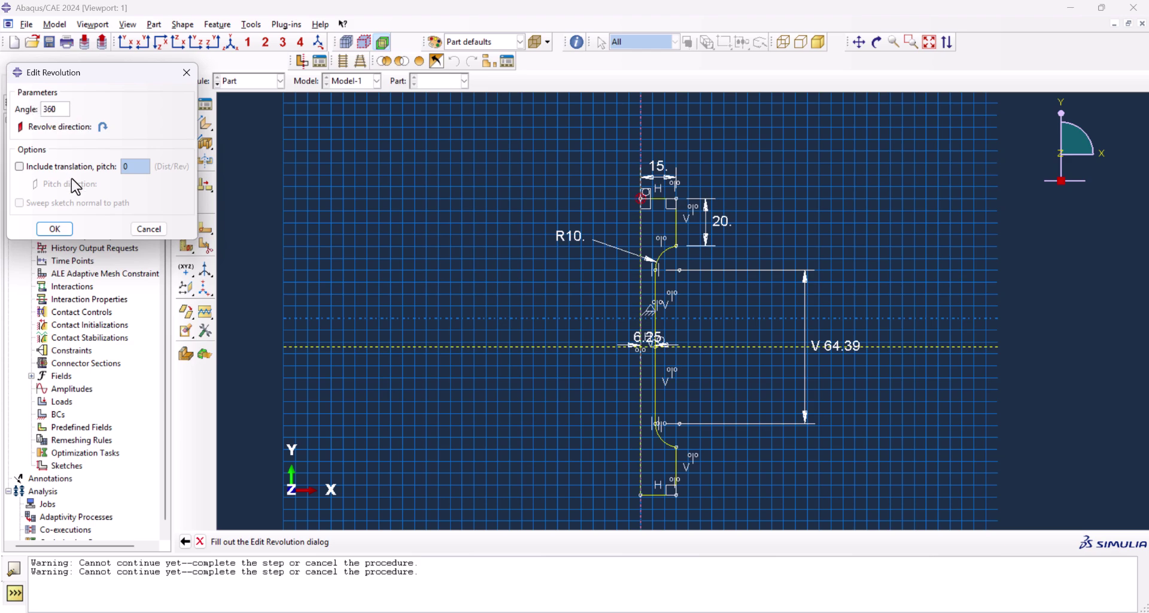
left_click(55, 229)
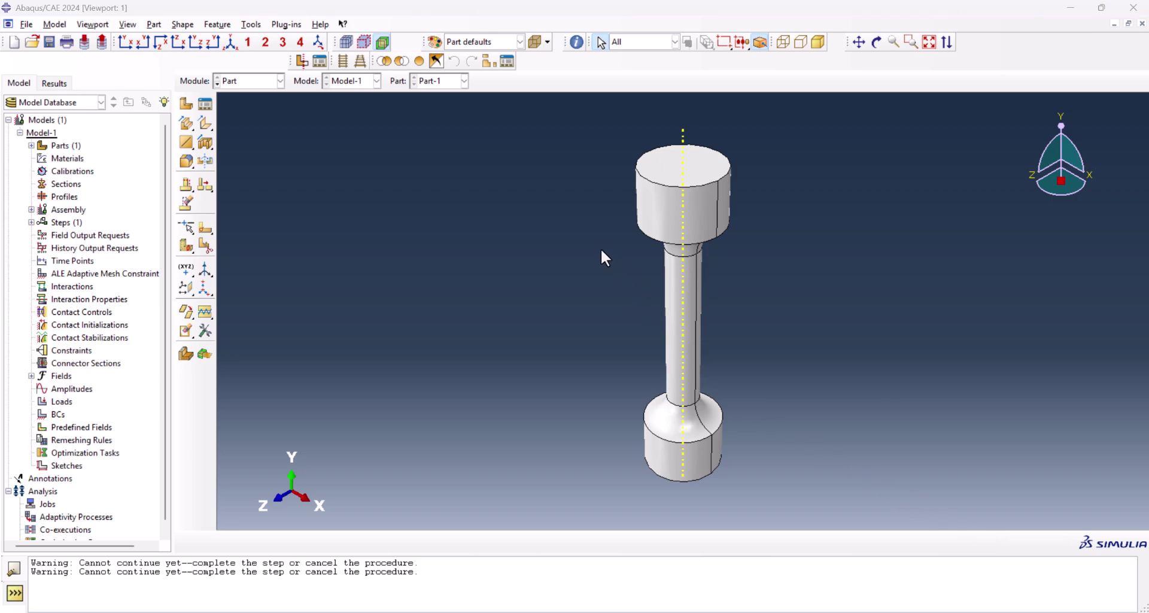
In the Property module, create a Steel material with density and elastic behaviour.
left_click(258, 82)
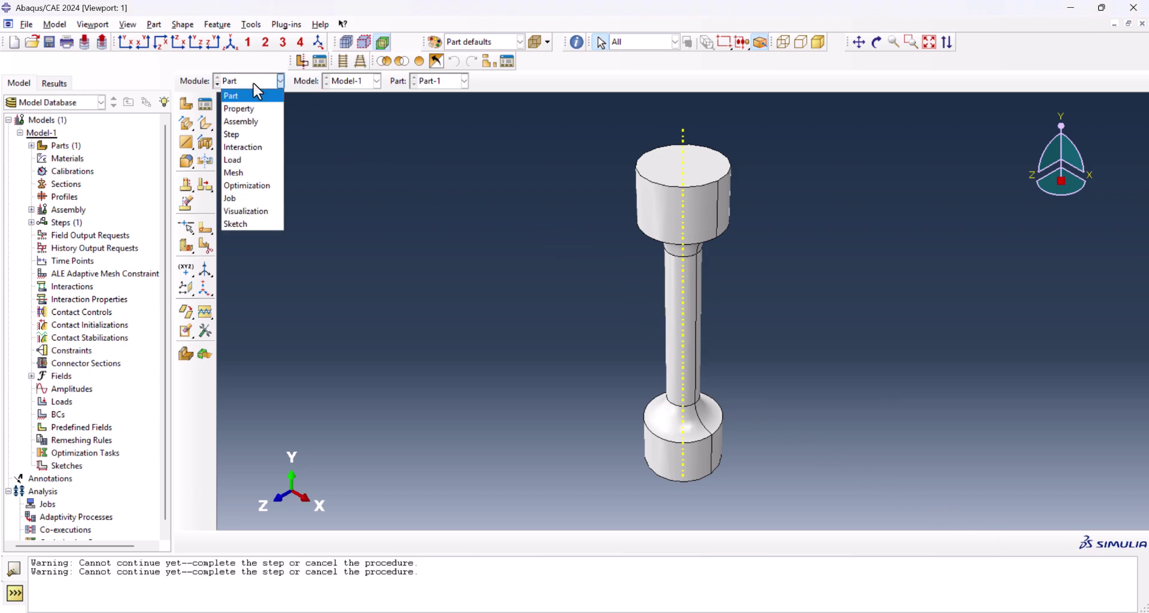
left_click(250, 107)
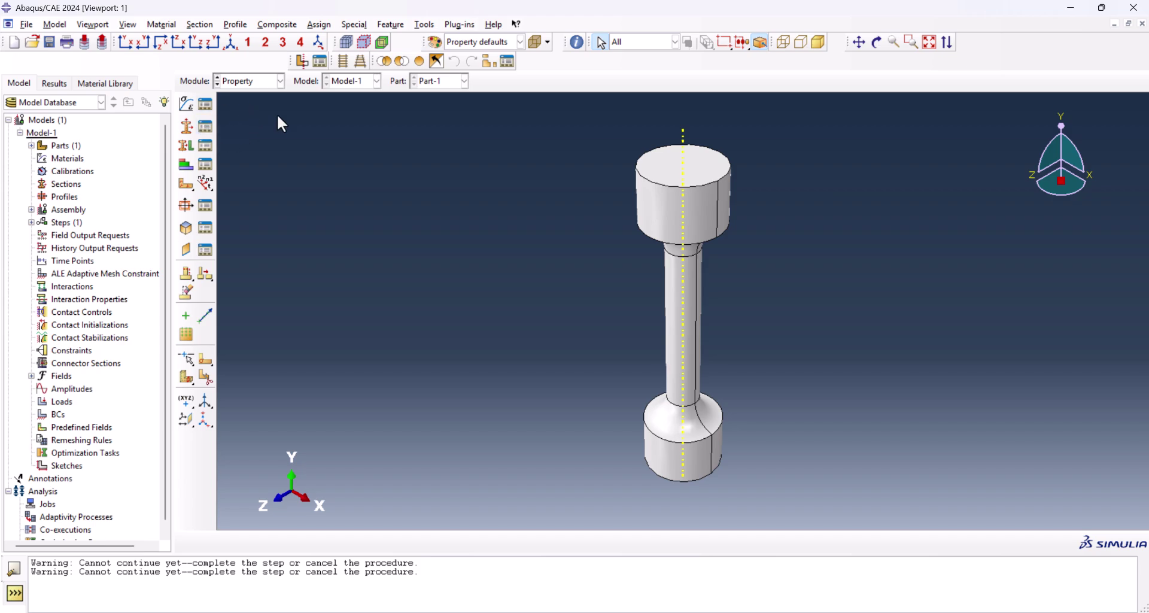
left_click(189, 107)
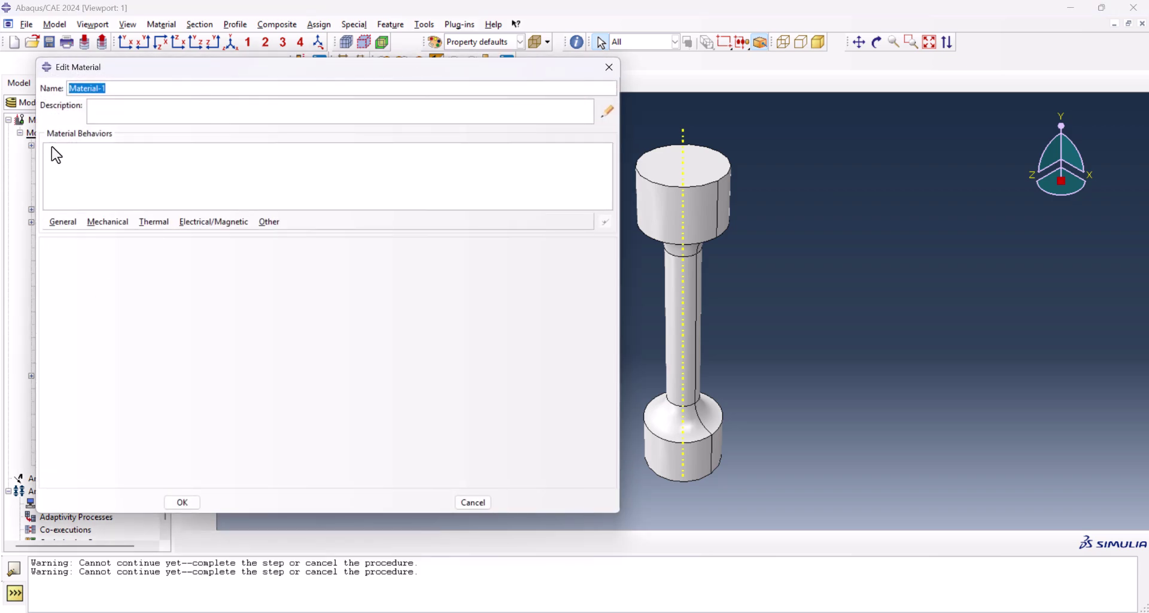
type("Steel")
left_click(60, 223)
left_click(83, 239)
type("7.8e-9")
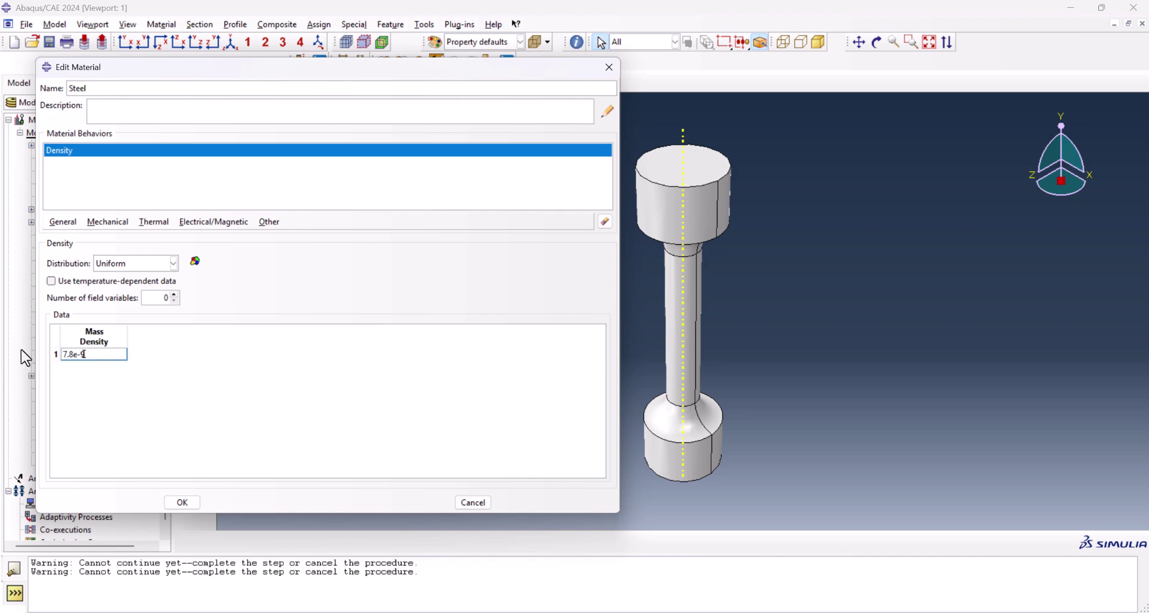
left_click(108, 223)
mouse_move(114, 236)
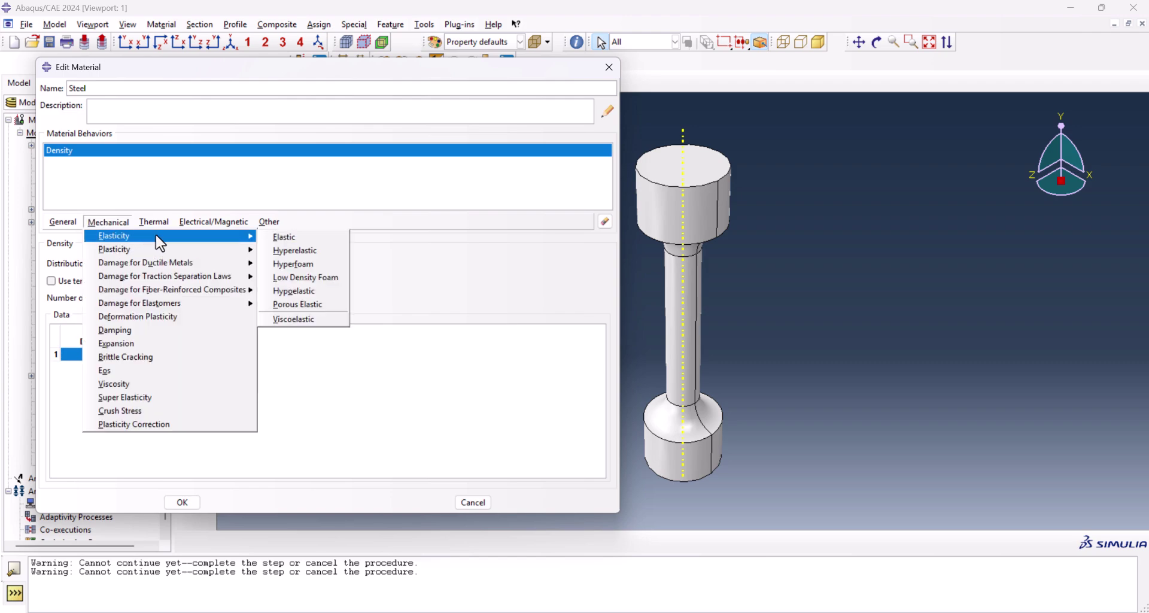
left_click(287, 238)
type("210e3")
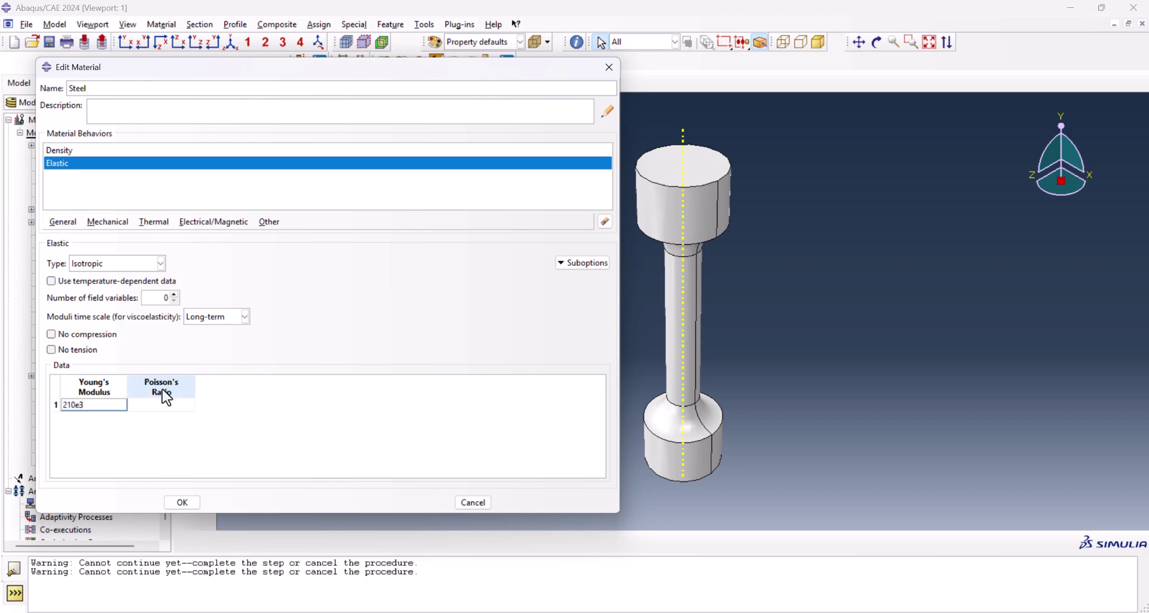
left_click(151, 406)
type("0.3")
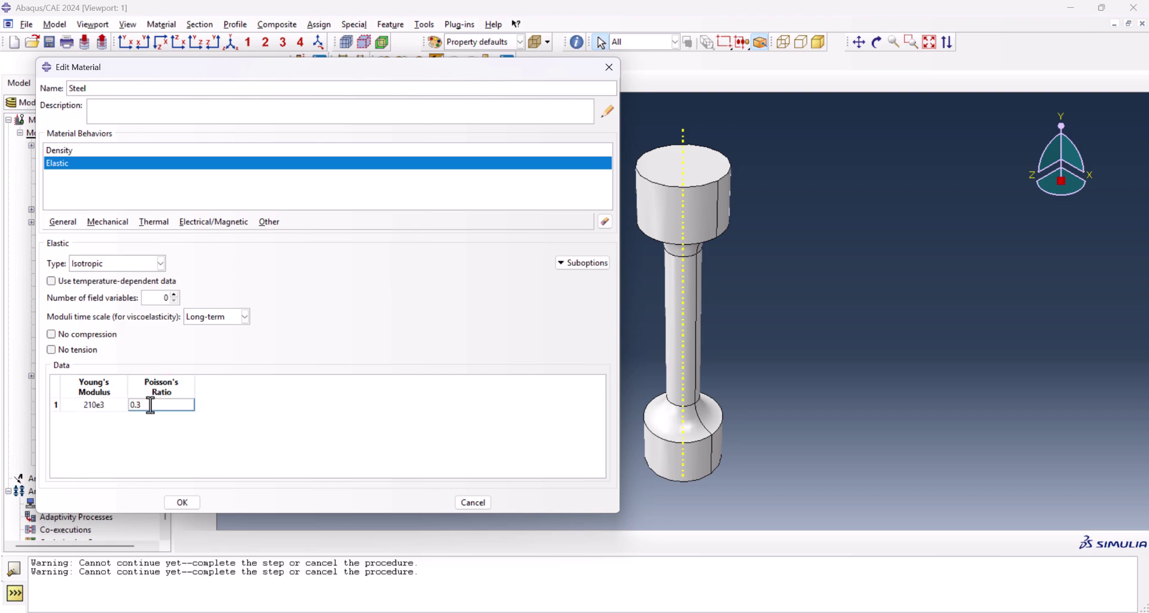
Add Plastic behaviour to Steel with Johnson-Cook hardening.
left_click(109, 223)
mouse_move(114, 250)
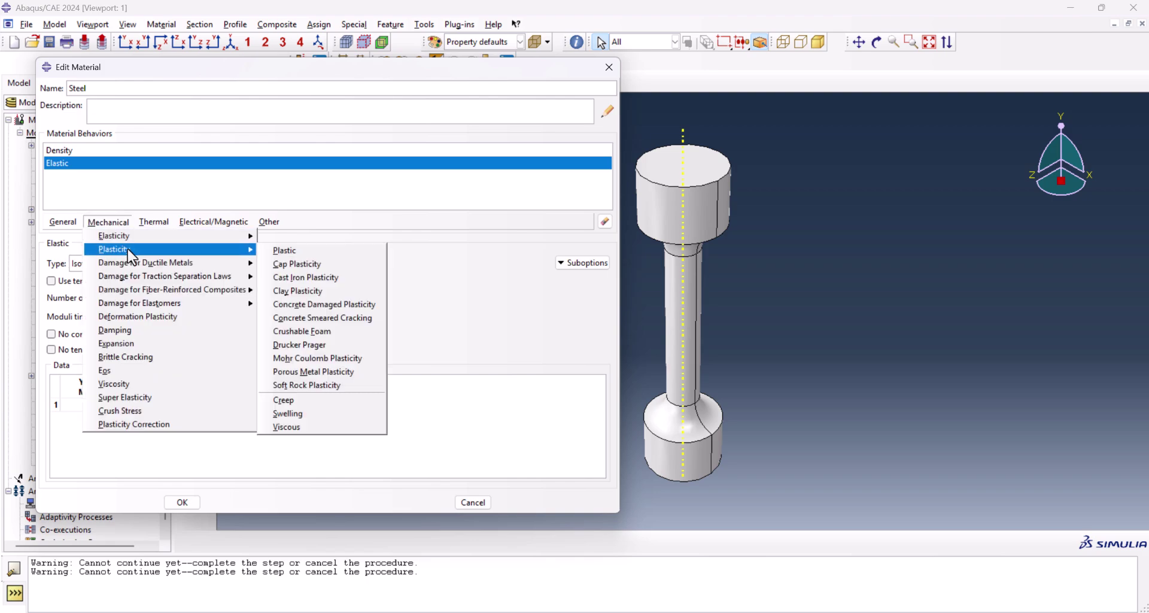
left_click(275, 252)
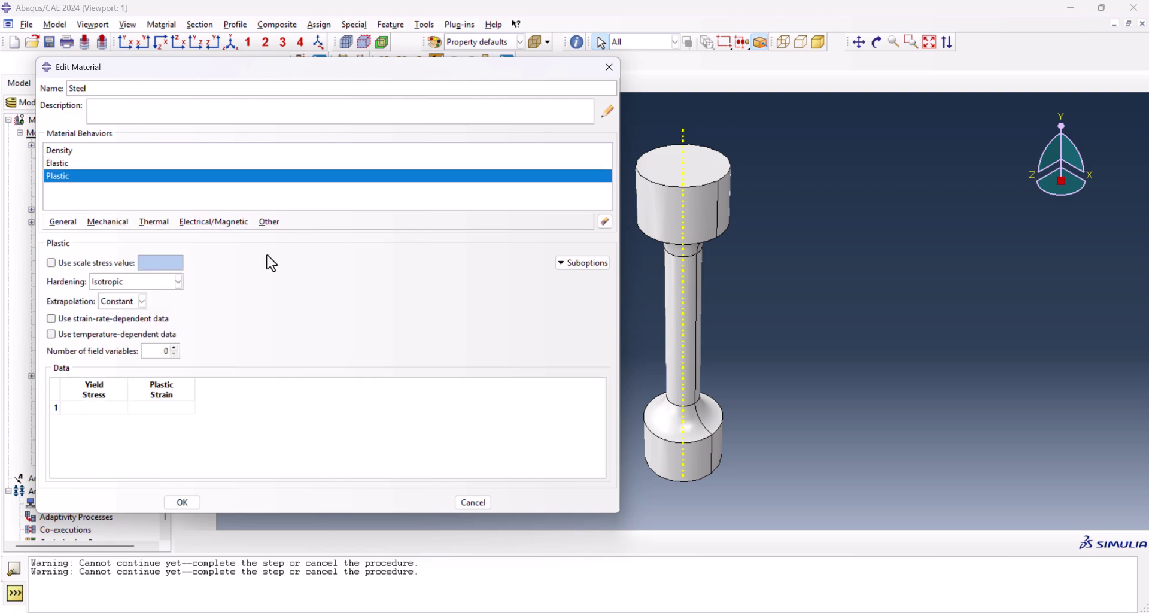
left_click(123, 283)
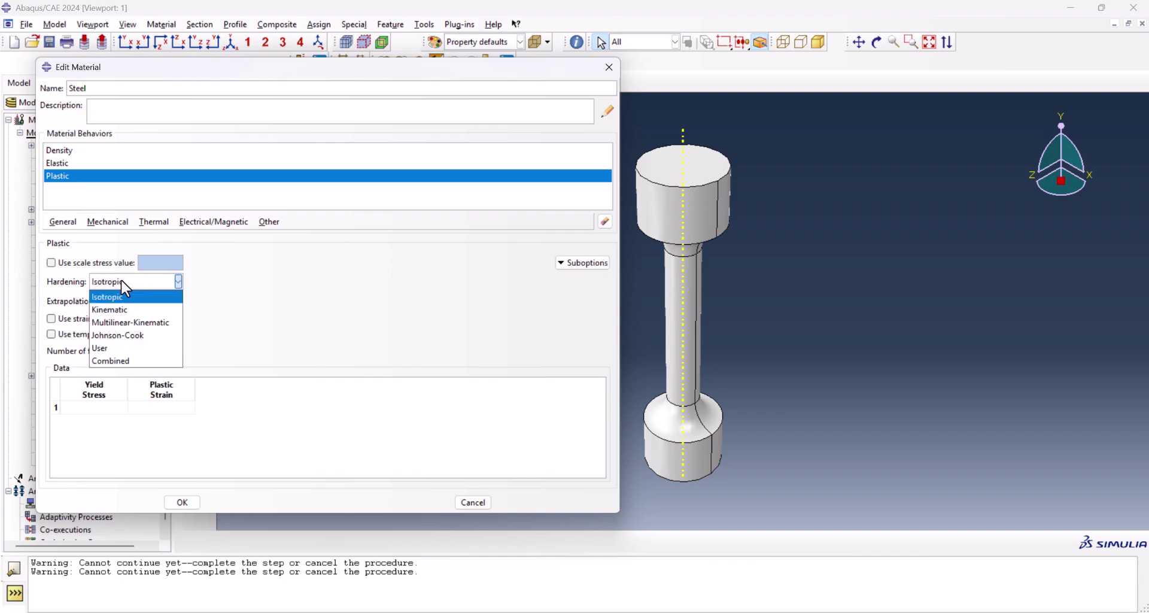
left_click(129, 335)
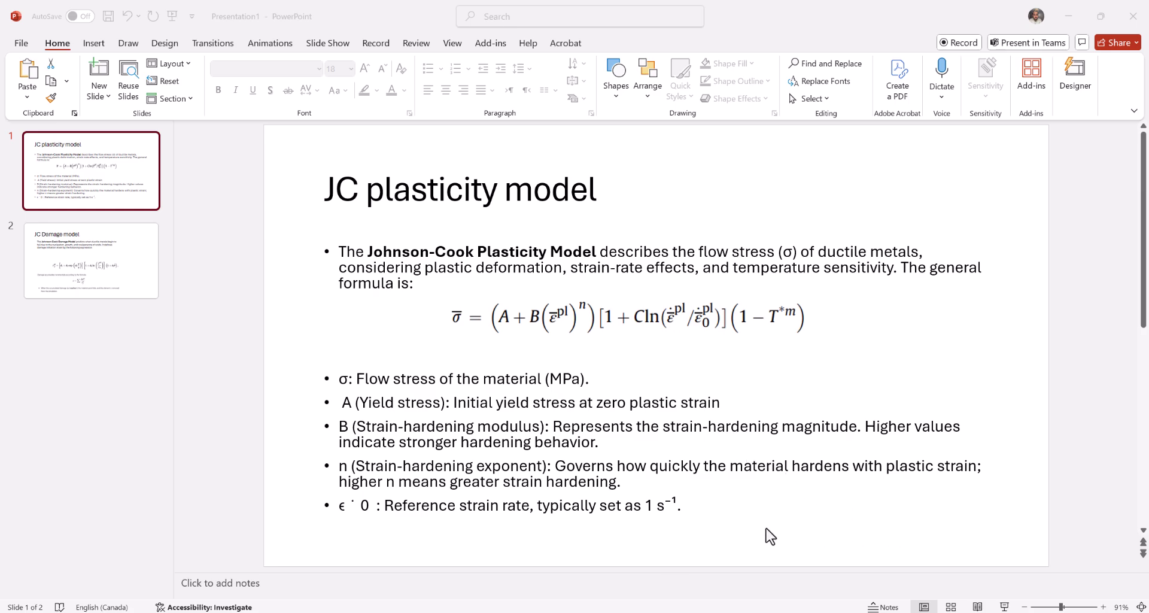
Copy Excel row 3's plasticity constants 500, 800, 0.5, 1, 1773, 293.
left_click(701, 610)
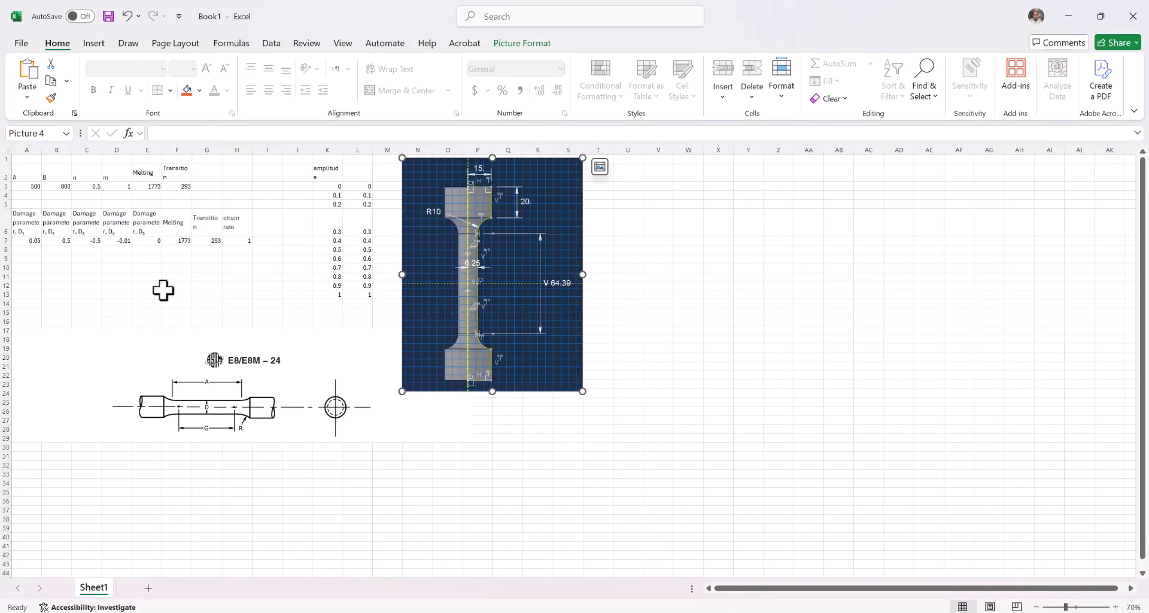
left_click_drag(25, 184, 182, 186)
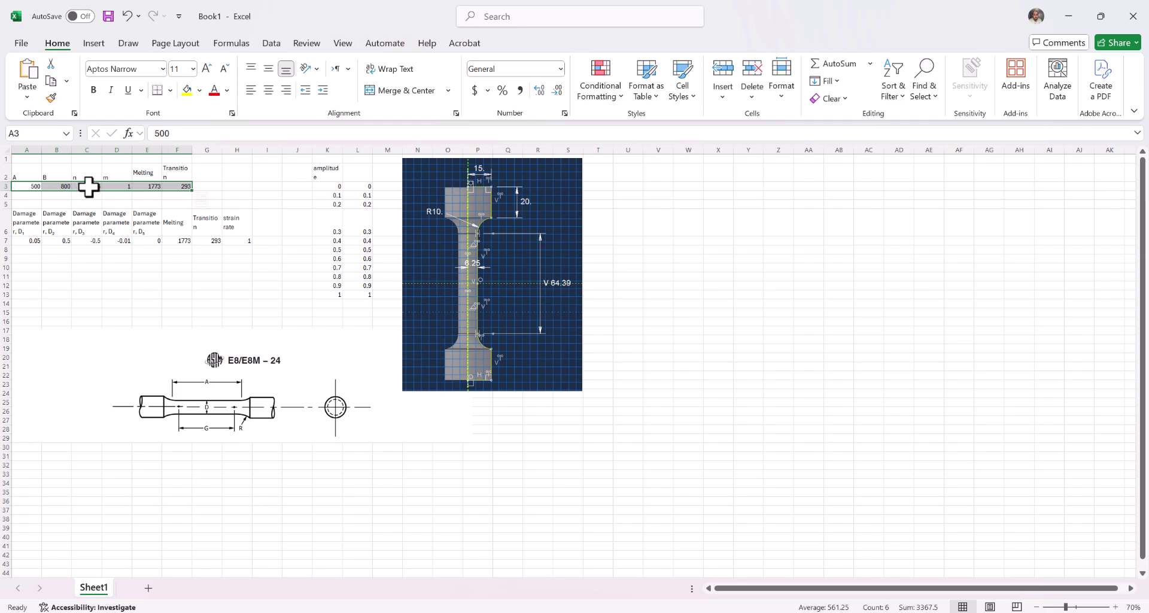
key("ctrl+c")
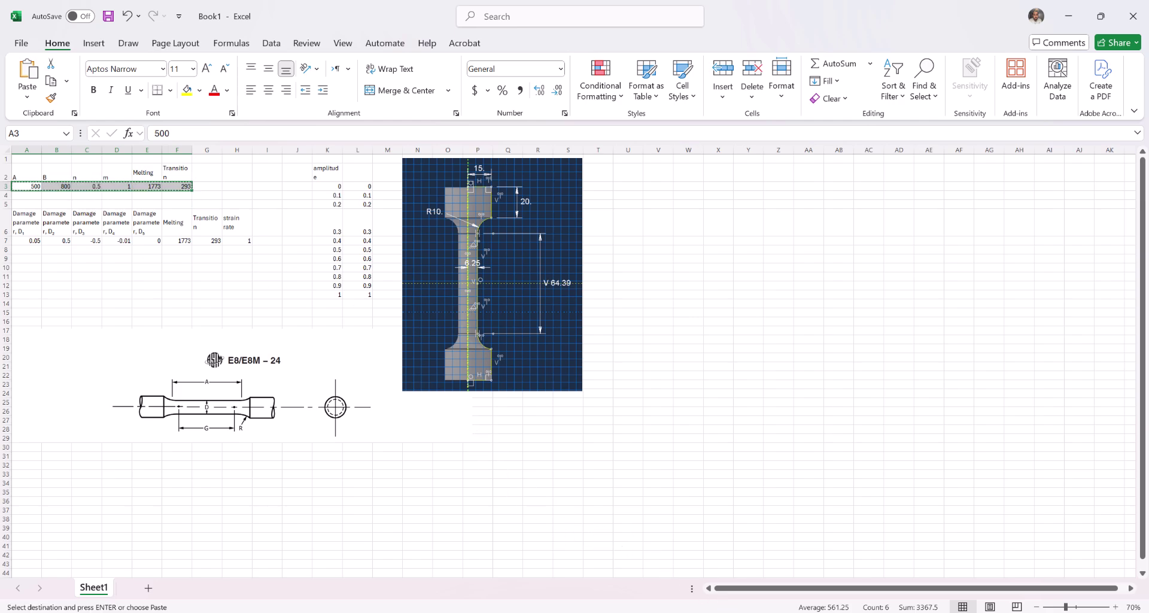
Paste 500, 800, 0.5, 1, 1773, 293 into Abaqus's Johnson-Cook plasticity data row.
left_click(737, 610)
left_click(122, 340)
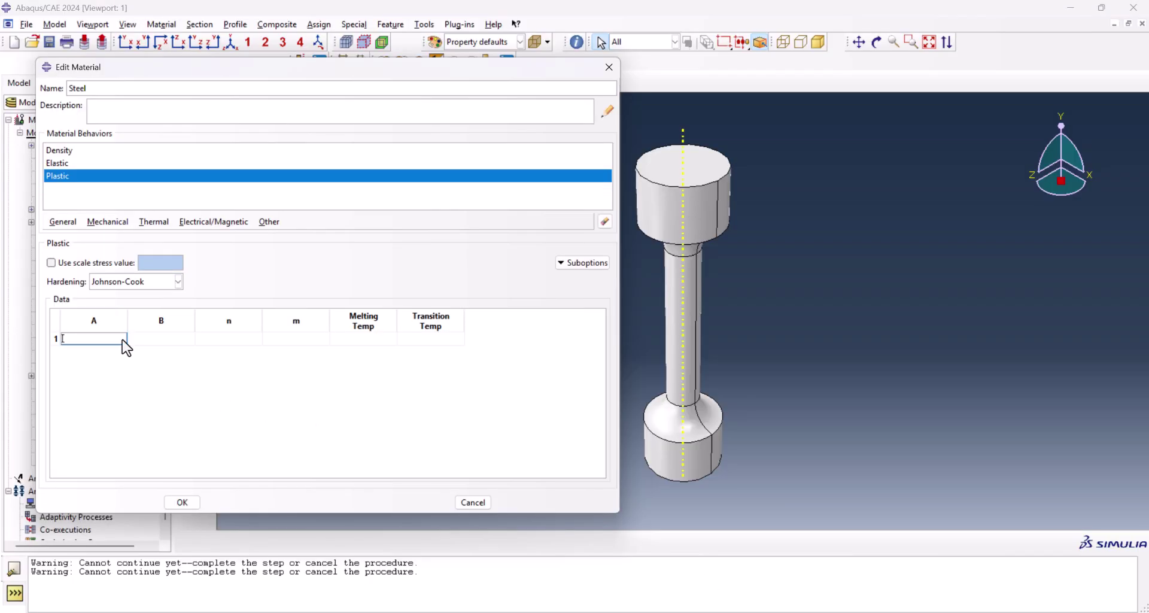
key("ctrl+v")
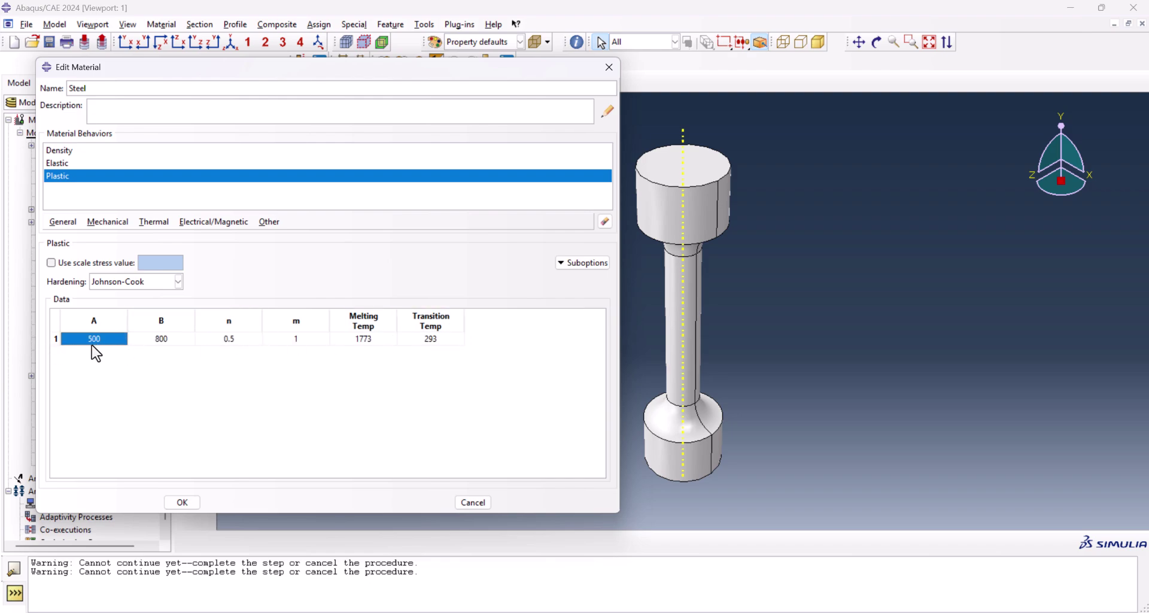
left_click(91, 340)
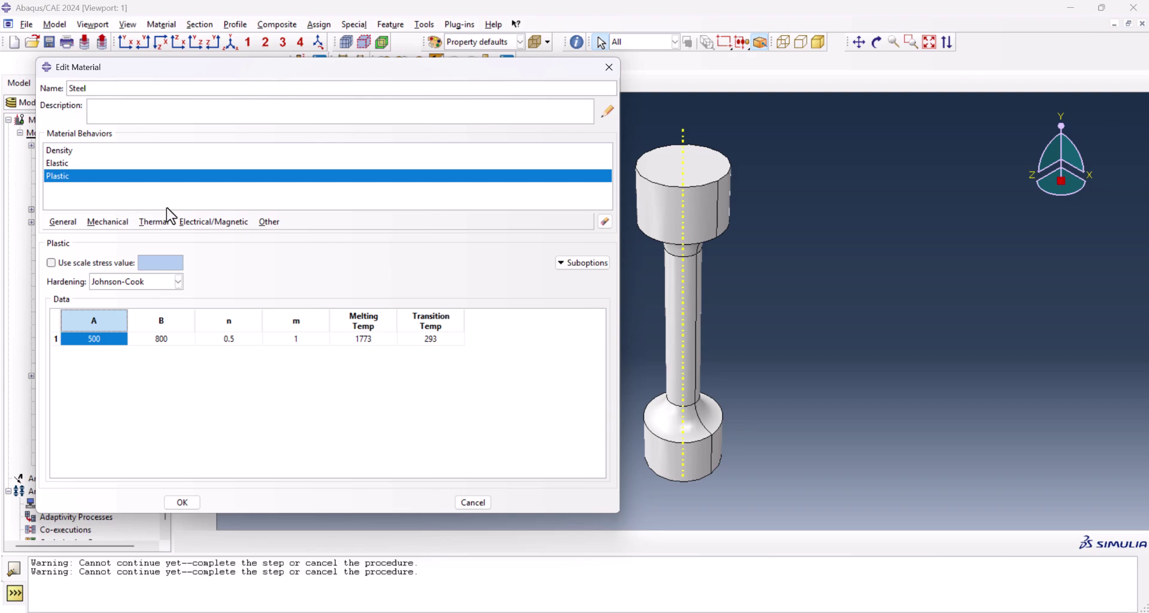
Add a Johnson-Cook Damage behaviour to Steel from Mechanical > Damage for Ductile Metals.
left_click(122, 223)
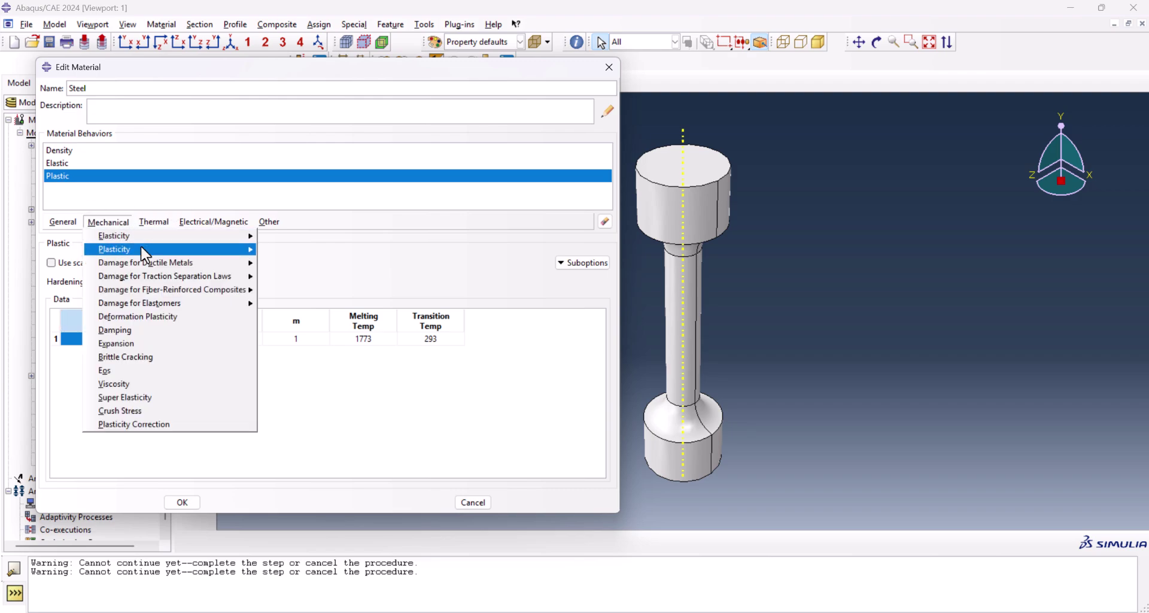
mouse_move(145, 262)
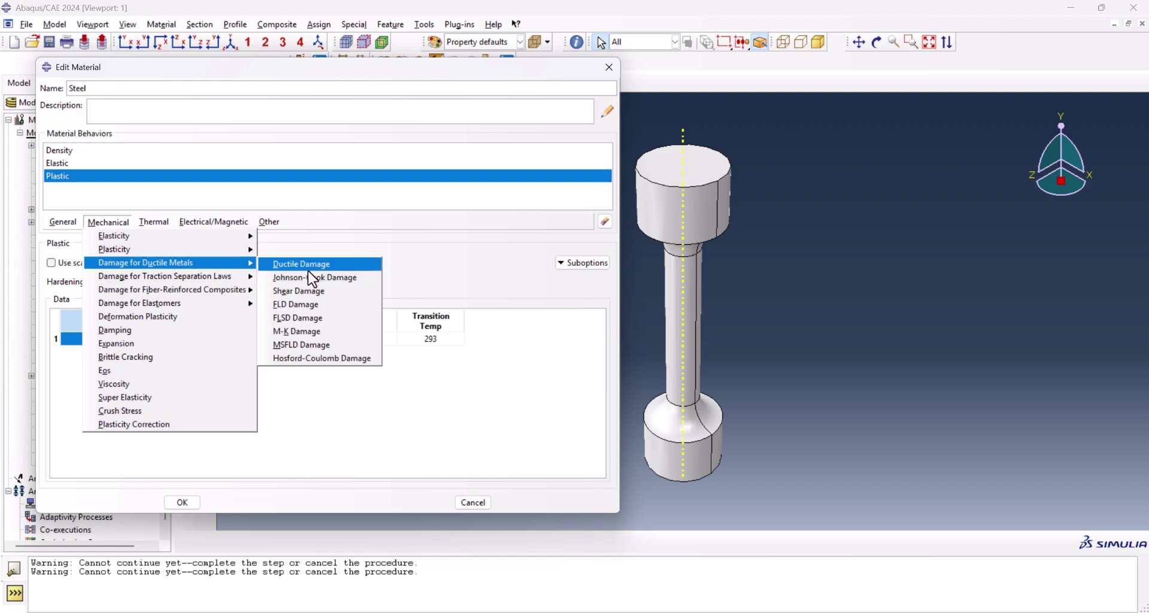
left_click(320, 280)
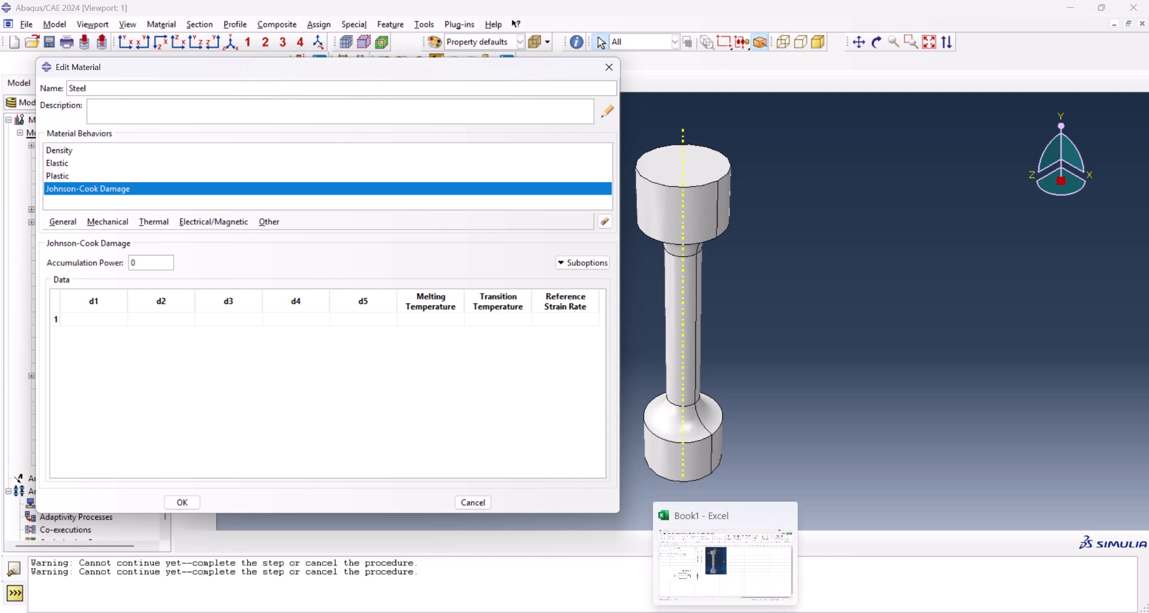
left_click(766, 610)
Review the JC Damage slide and copy Excel's damage constants in row 7.
left_click(99, 269)
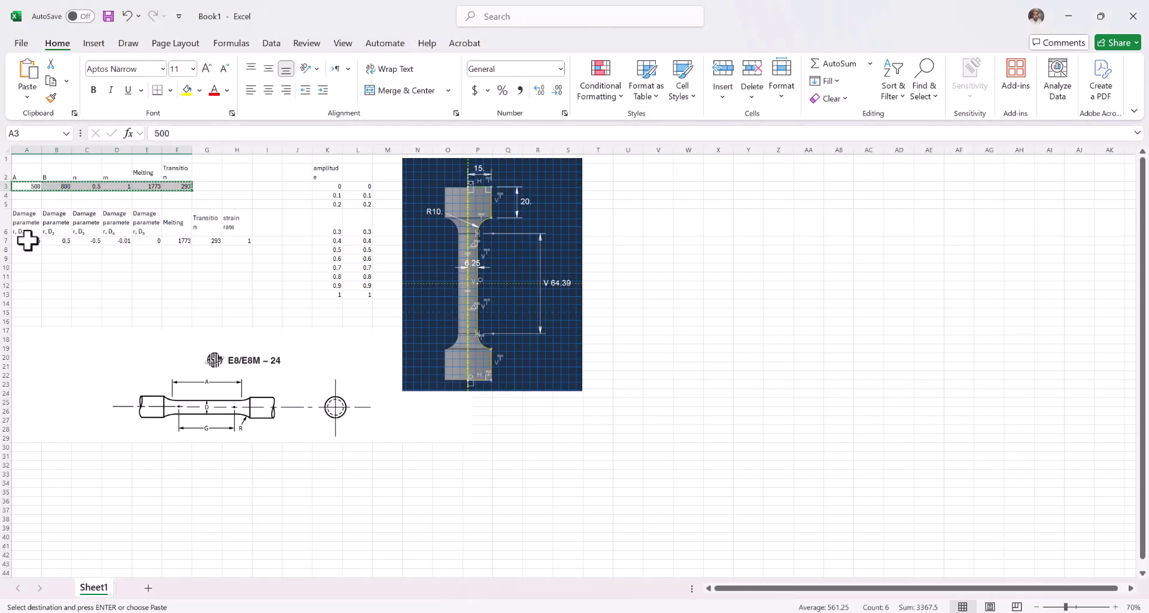
left_click_drag(31, 240, 249, 240)
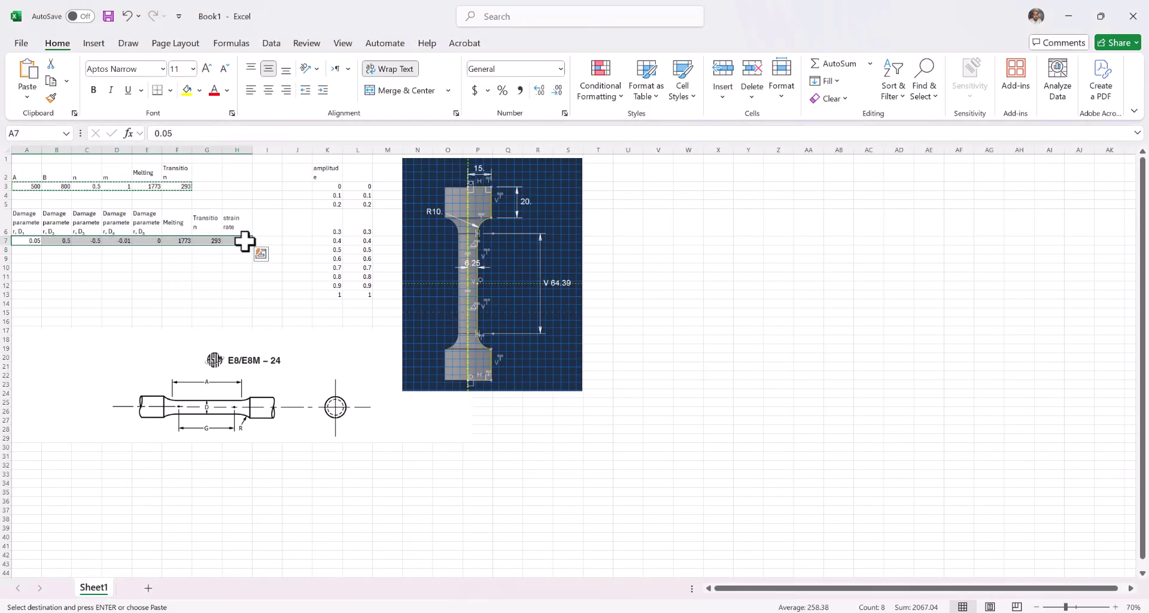
key("ctrl+c")
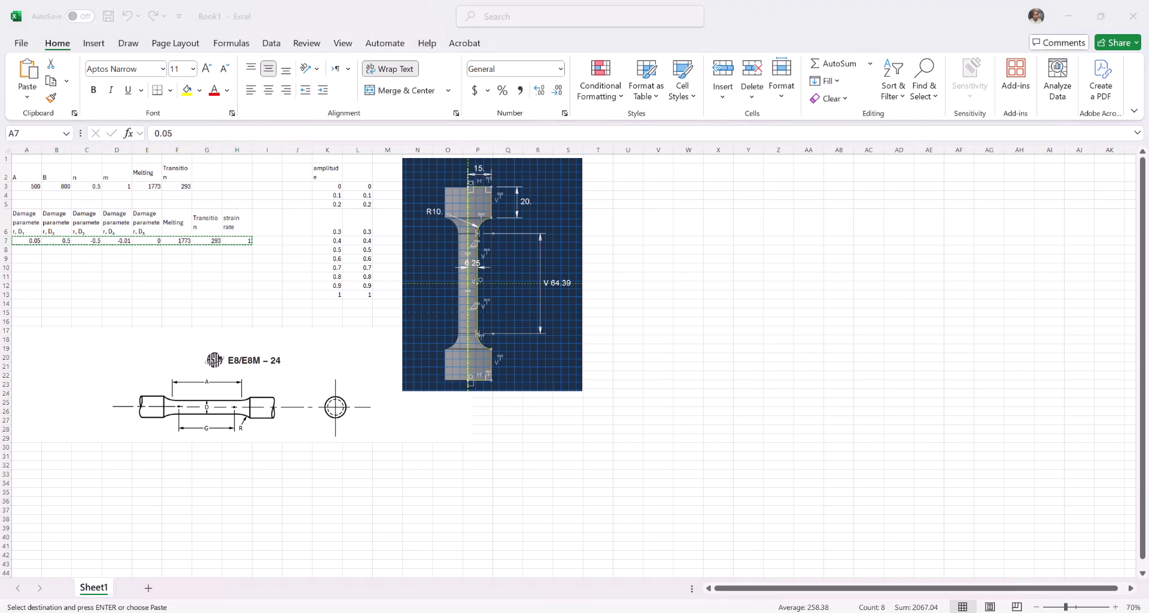
key("alt+Tab")
Paste damage constants 0.05, 0.5, -0.5, -0.01, 0, 1773, 293, 1 and add Damage Evolution.
left_click(97, 319)
key("ctrl+v")
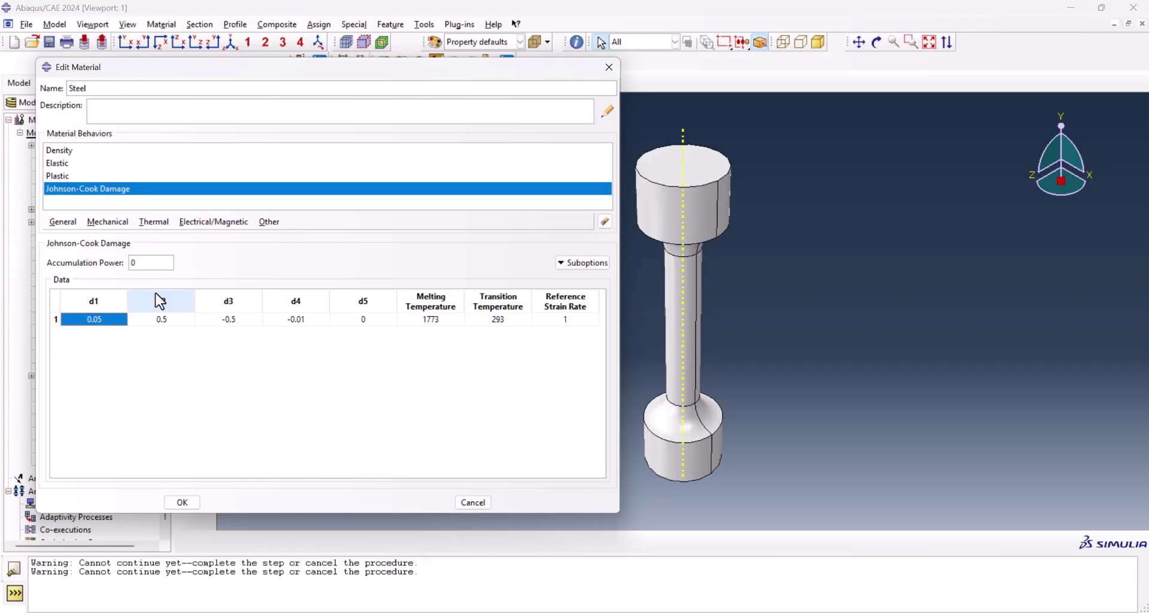
left_click(568, 263)
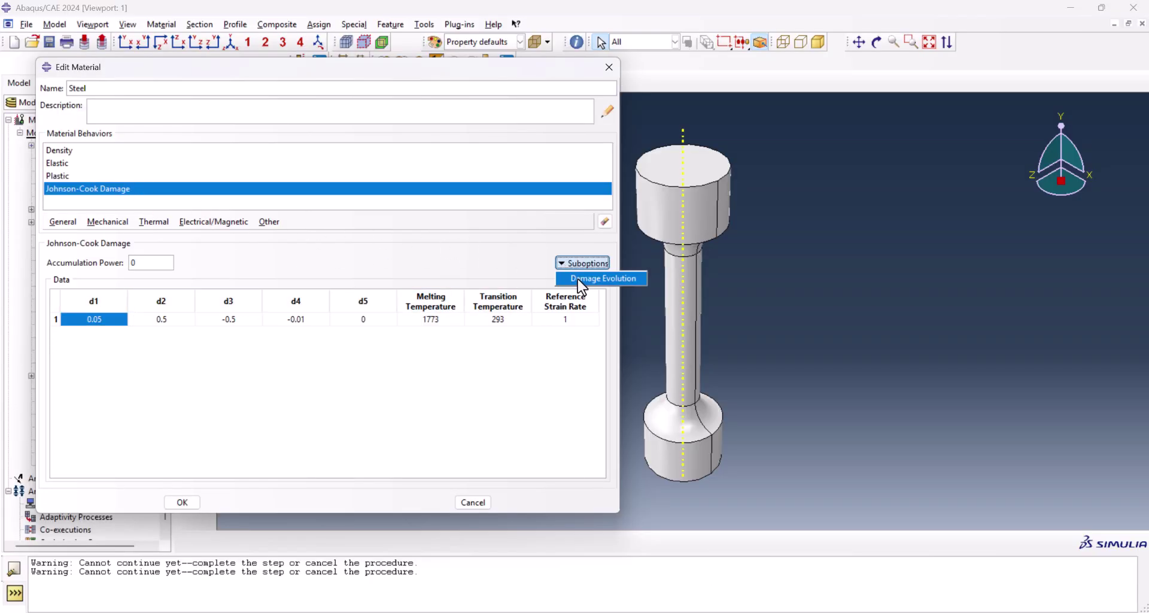
left_click(583, 280)
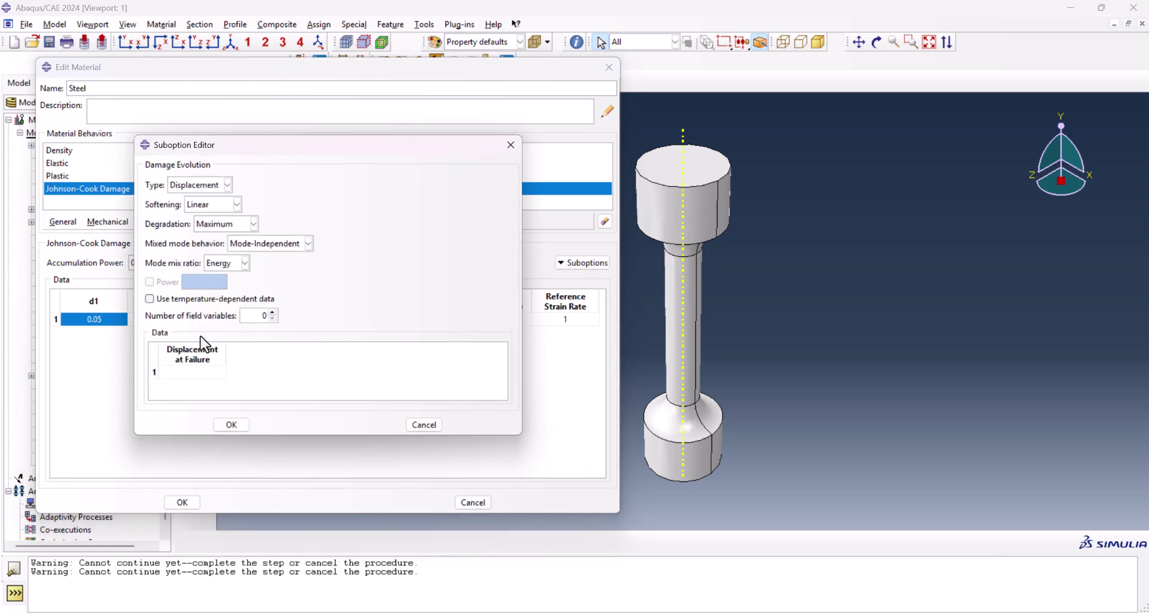
Set the displacement at failure to 0.44 and save the Steel material.
left_click(203, 373)
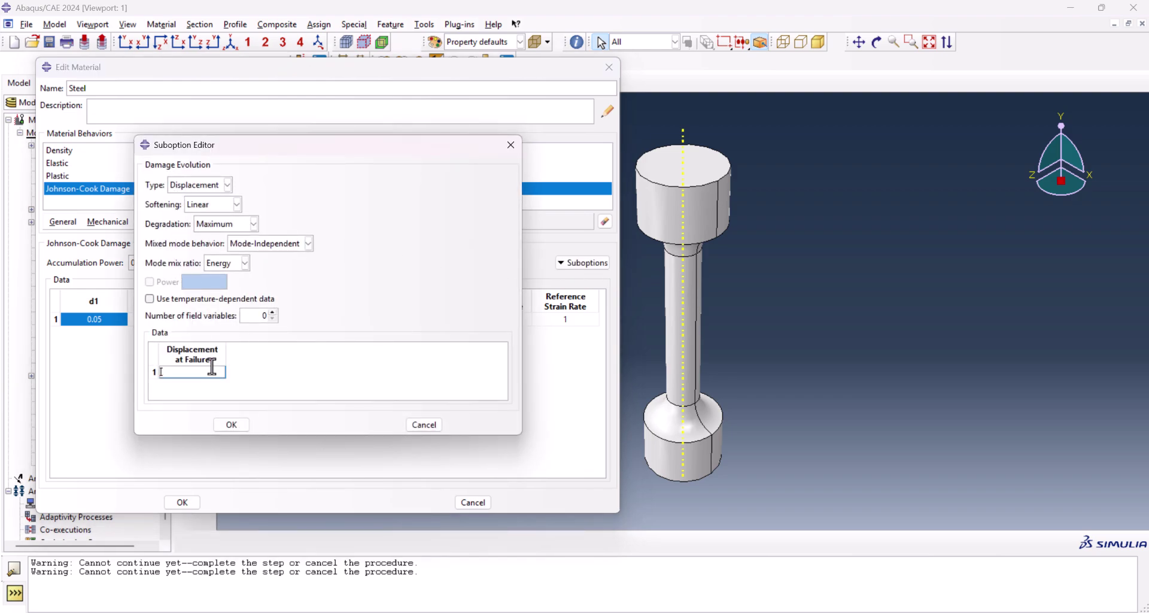
type(".44")
left_click(234, 427)
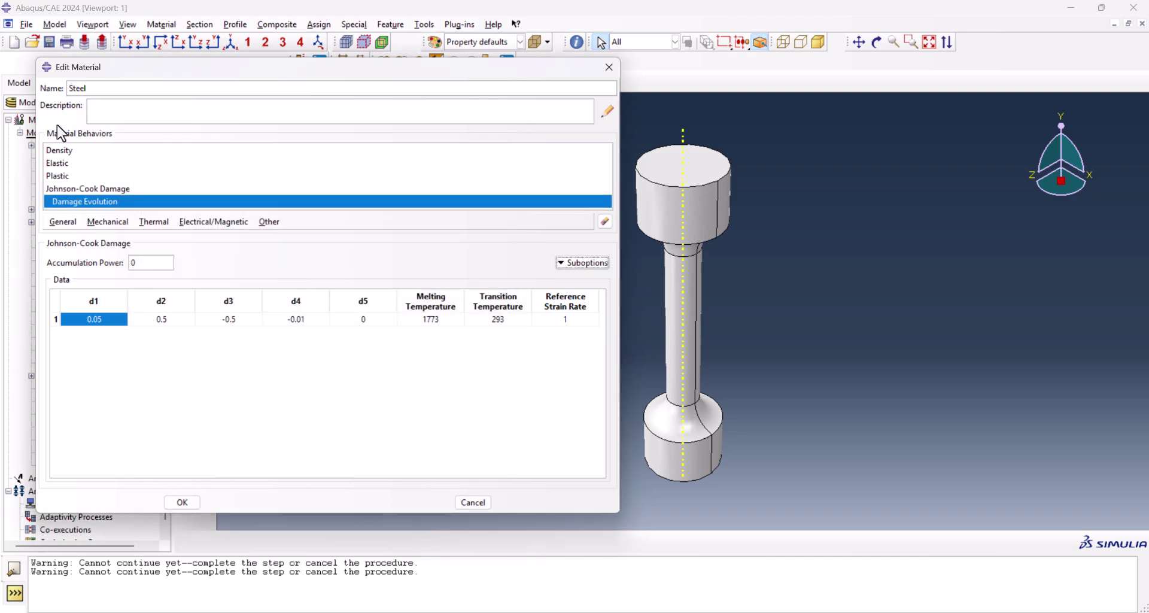
left_click(191, 501)
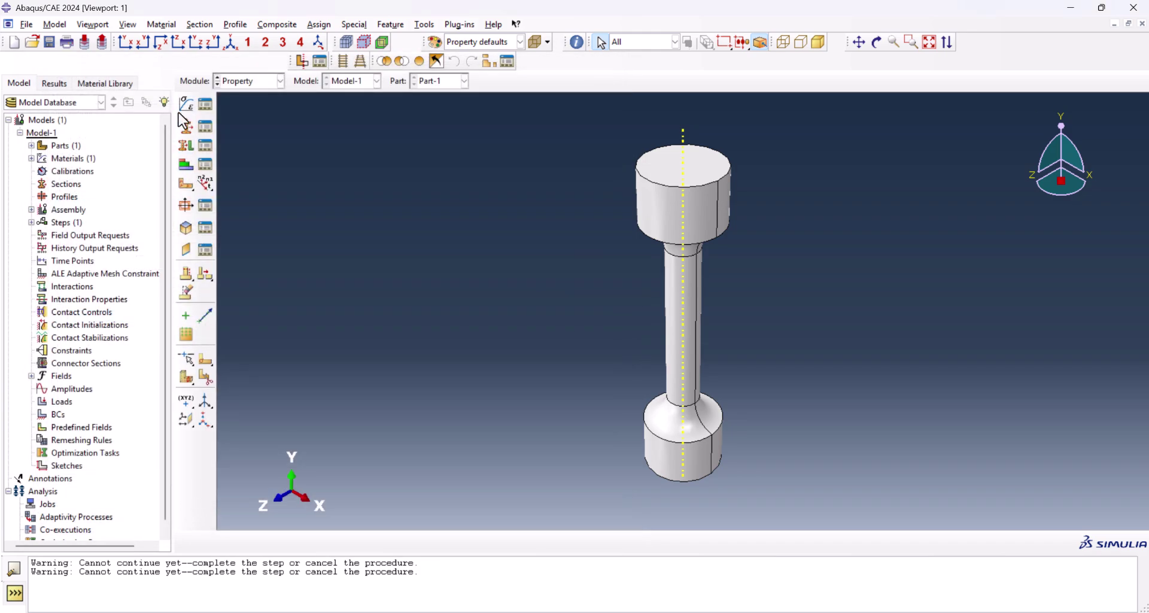
Create Section-1 as a solid homogeneous section using Steel.
left_click(187, 128)
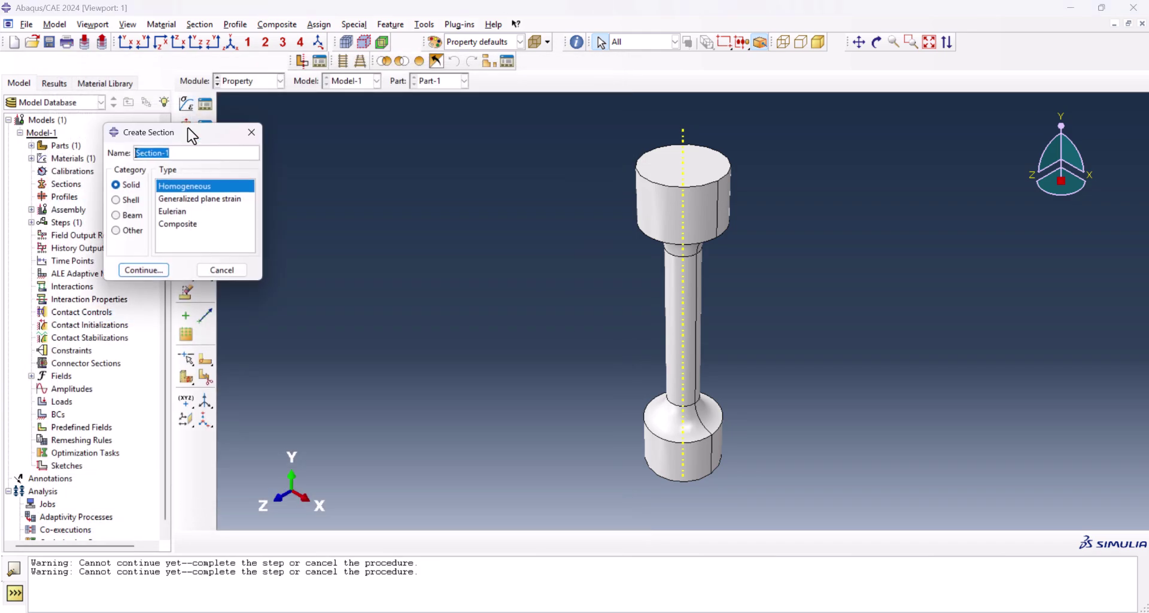
left_click(149, 273)
left_click(49, 252)
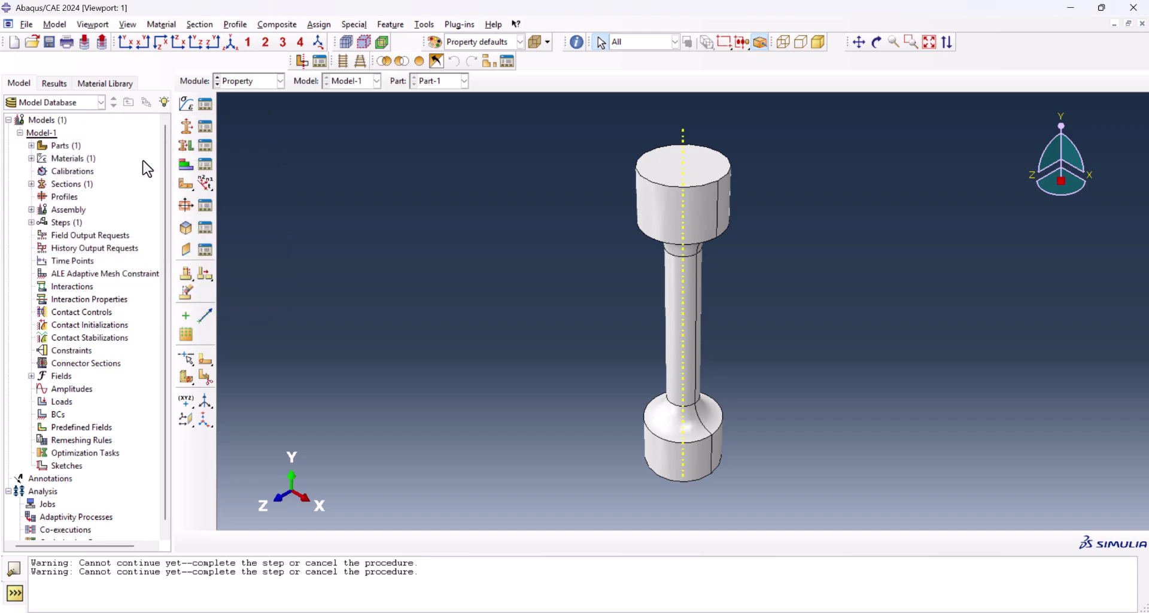
Assign Section-1 to the whole specimen part.
left_click(186, 146)
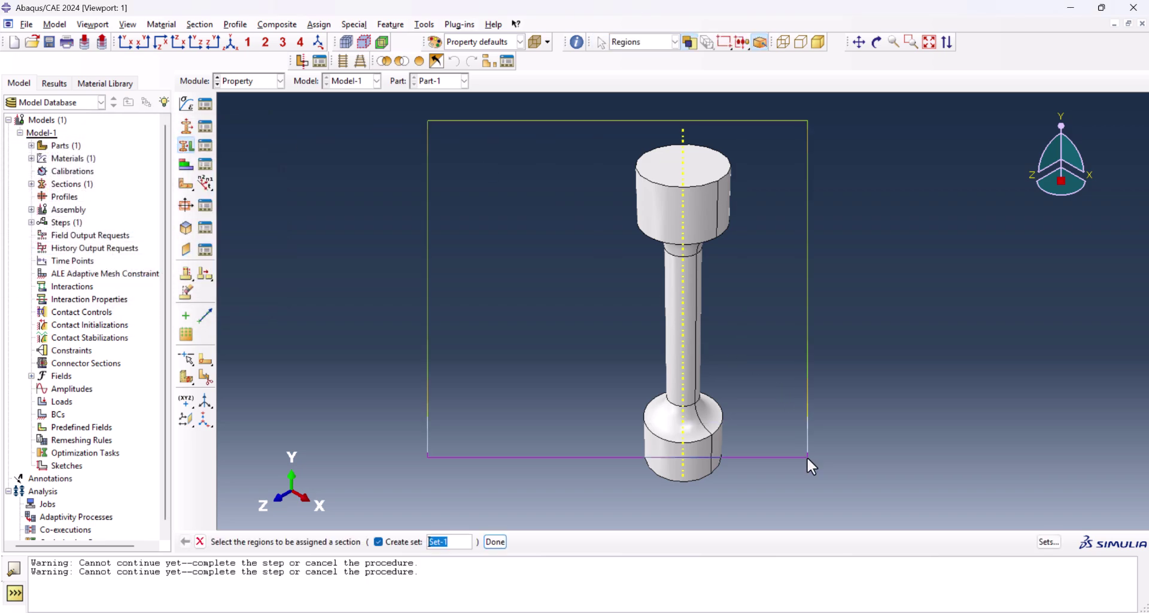
left_click_drag(814, 480, 796, 483)
left_click(386, 543)
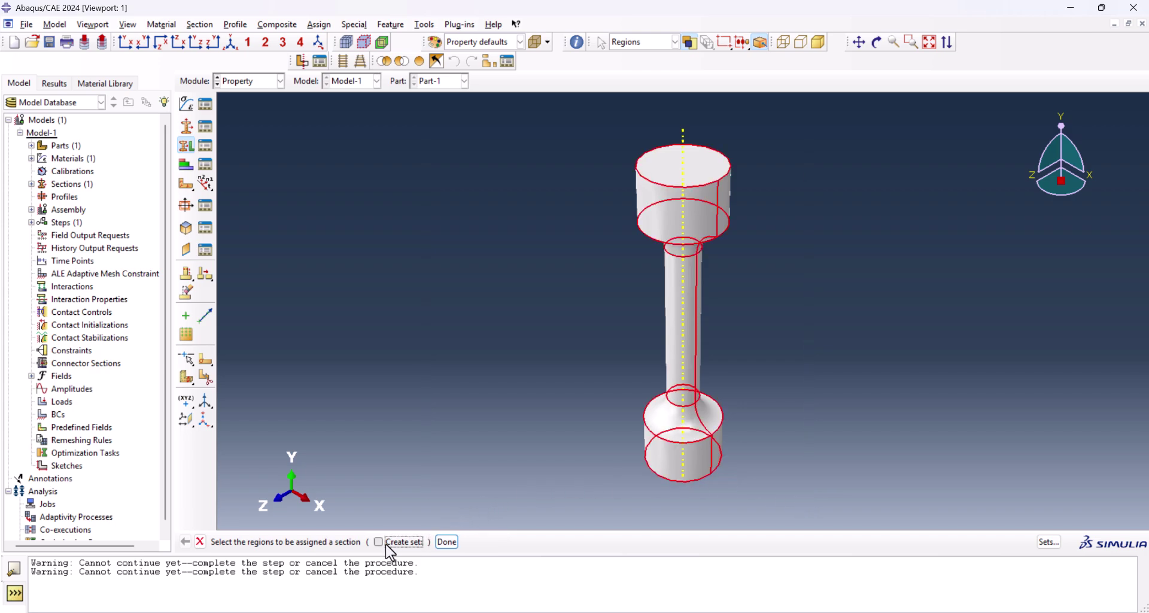
left_click(446, 543)
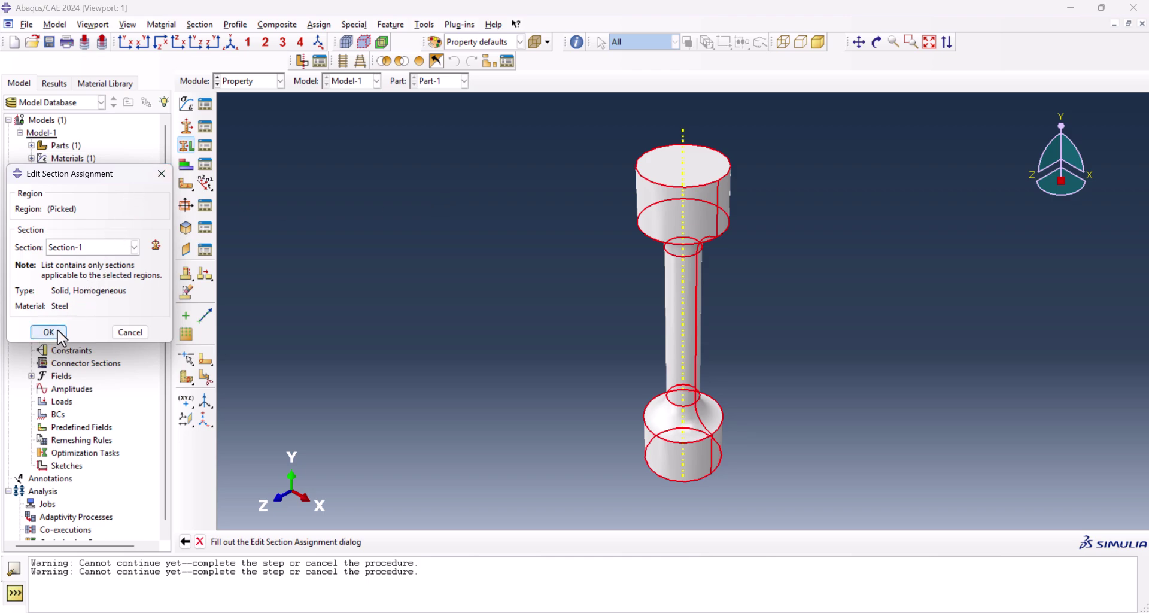
left_click(54, 331)
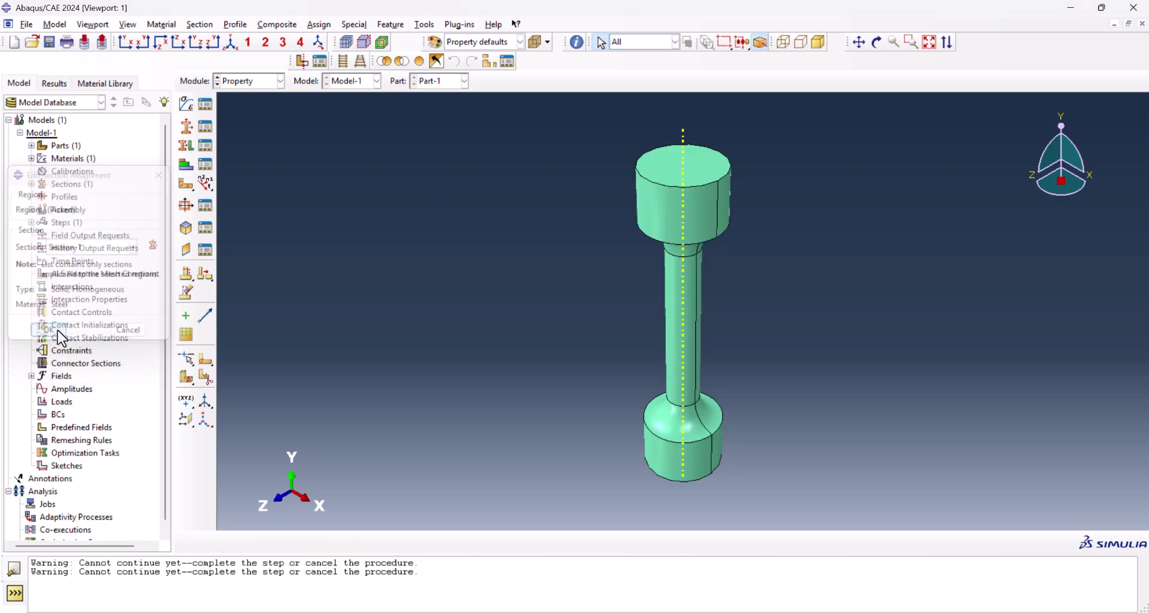
Create an instance of the specimen in the Assembly module.
left_click(249, 81)
left_click(250, 116)
left_click(187, 104)
left_click(79, 434)
Translate the specimen instance from its bottom point to its middle, 74.09 along Y.
left_click(205, 131)
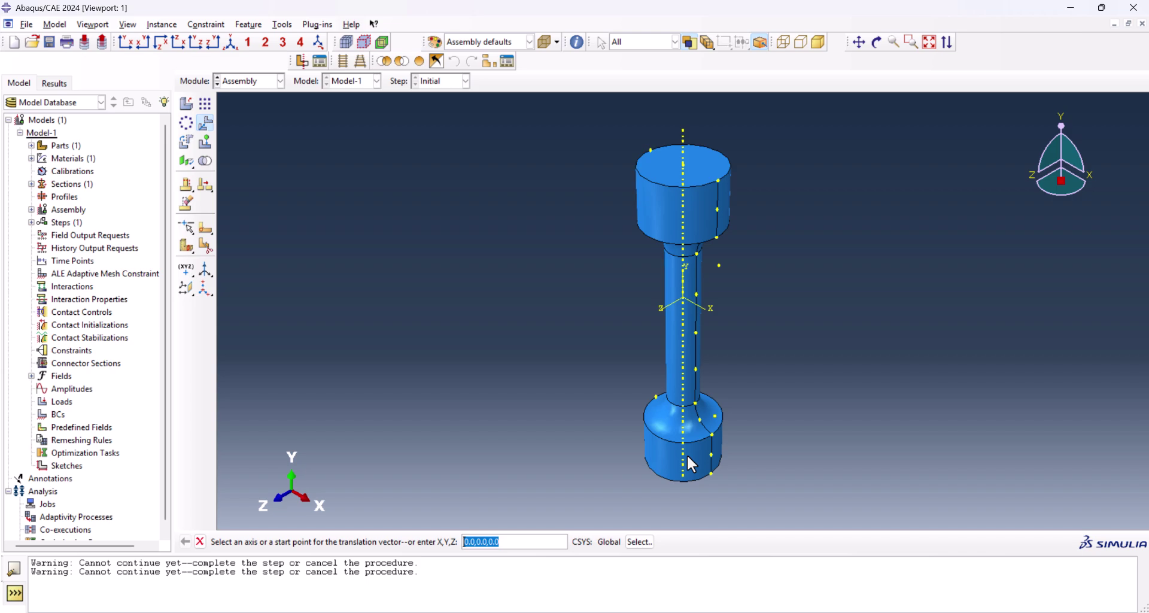
scroll(692, 464, "down", 2)
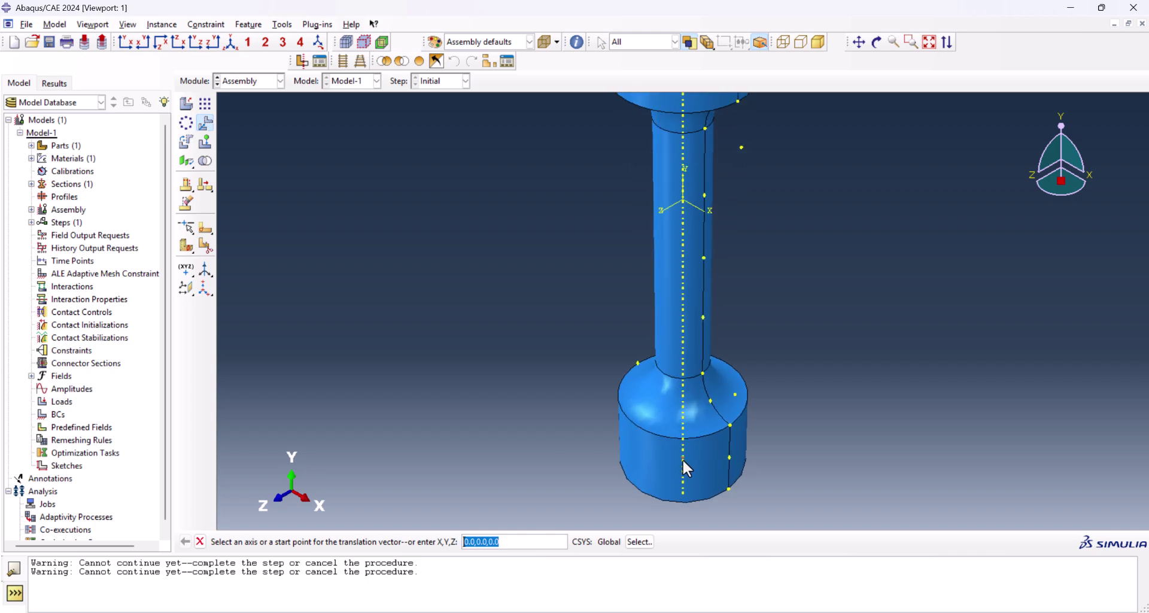
left_click(681, 458)
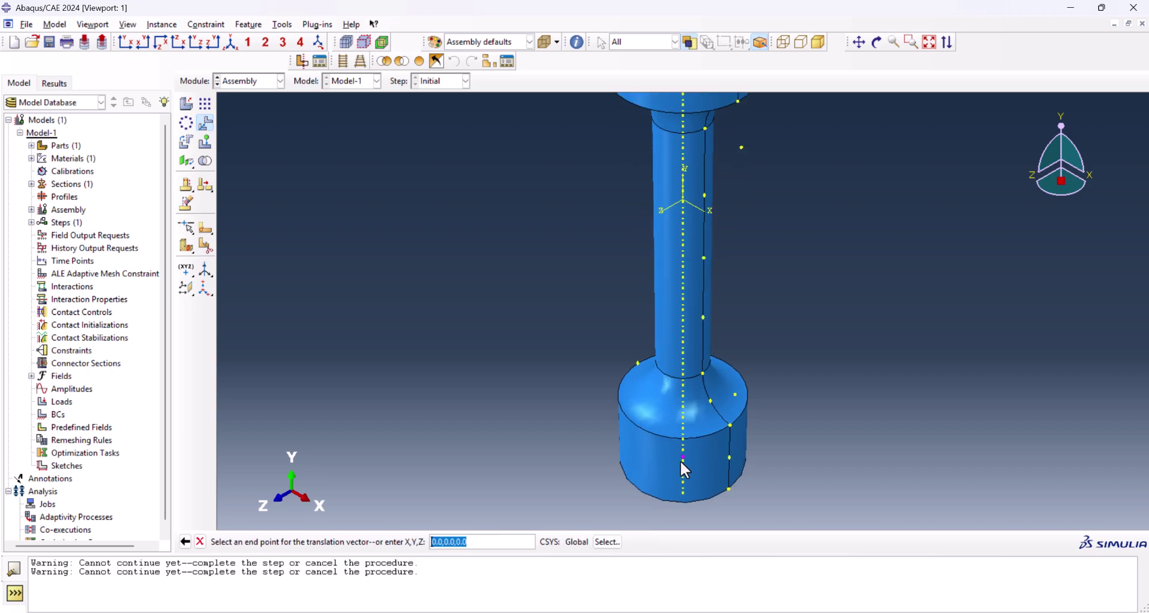
scroll(670, 470, "up", 2)
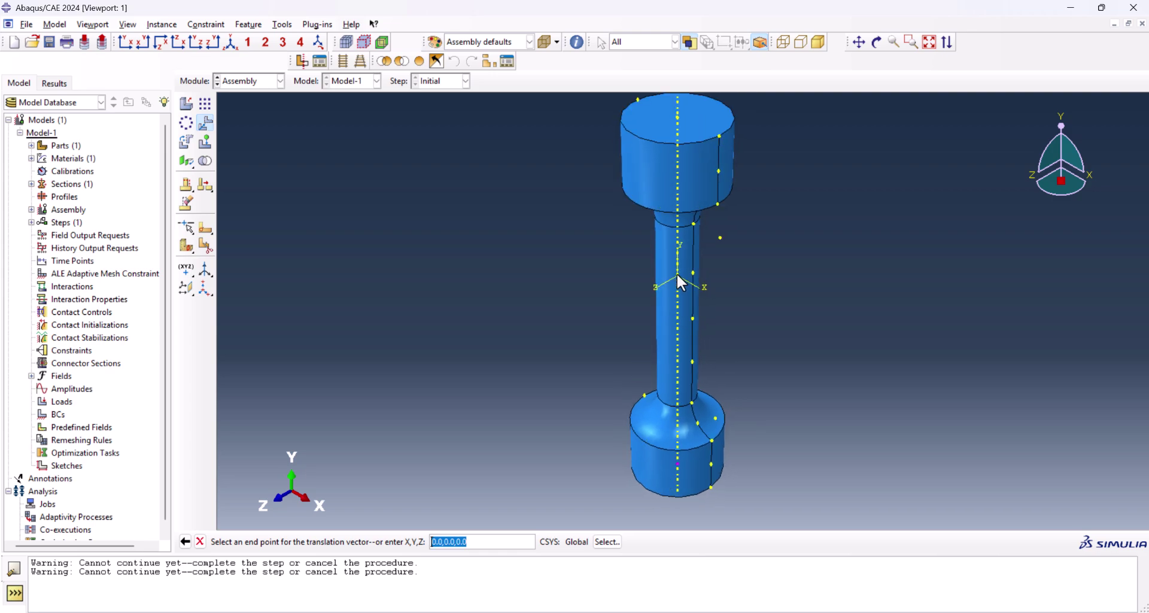
left_click(677, 277)
middle_click(602, 349)
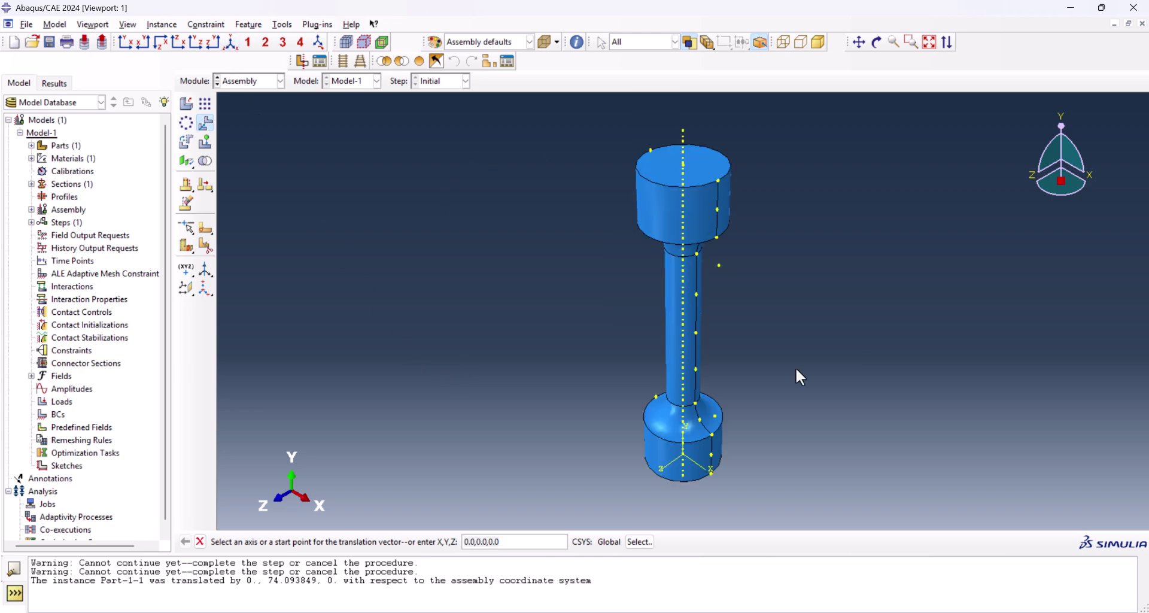
Create reference point RP-1 at the centre of the upper grip end.
left_click(284, 25)
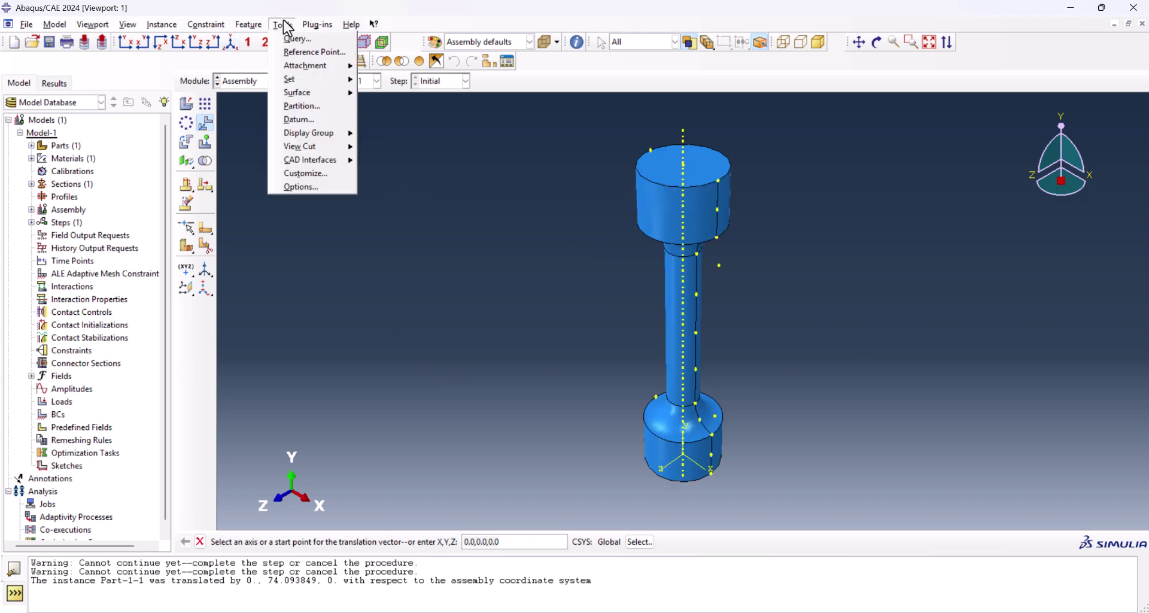
left_click(316, 52)
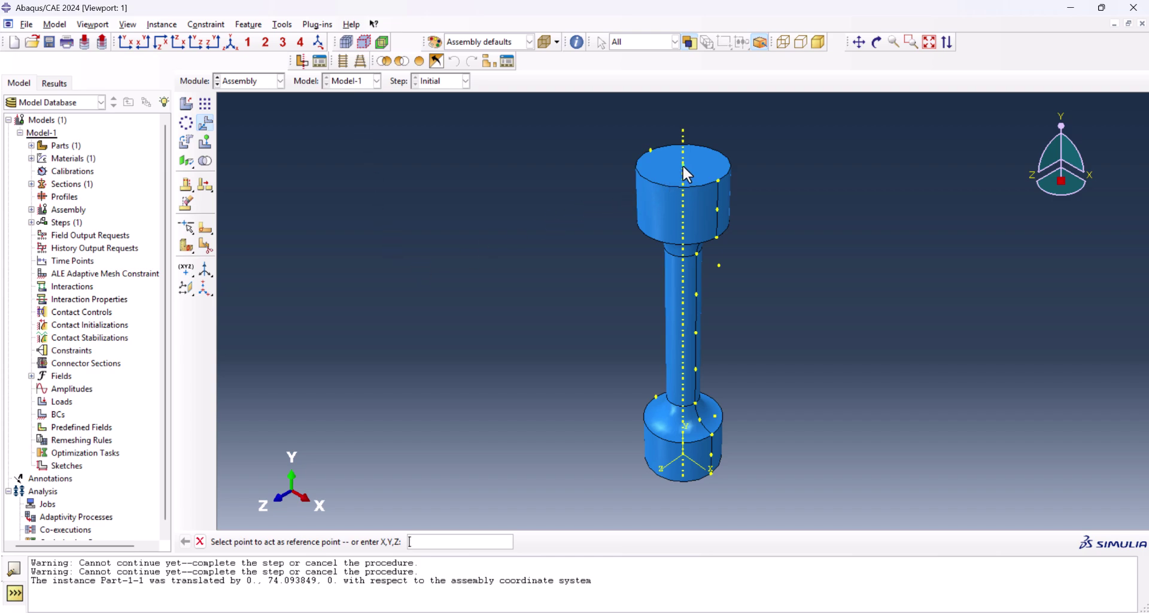
left_click(434, 541)
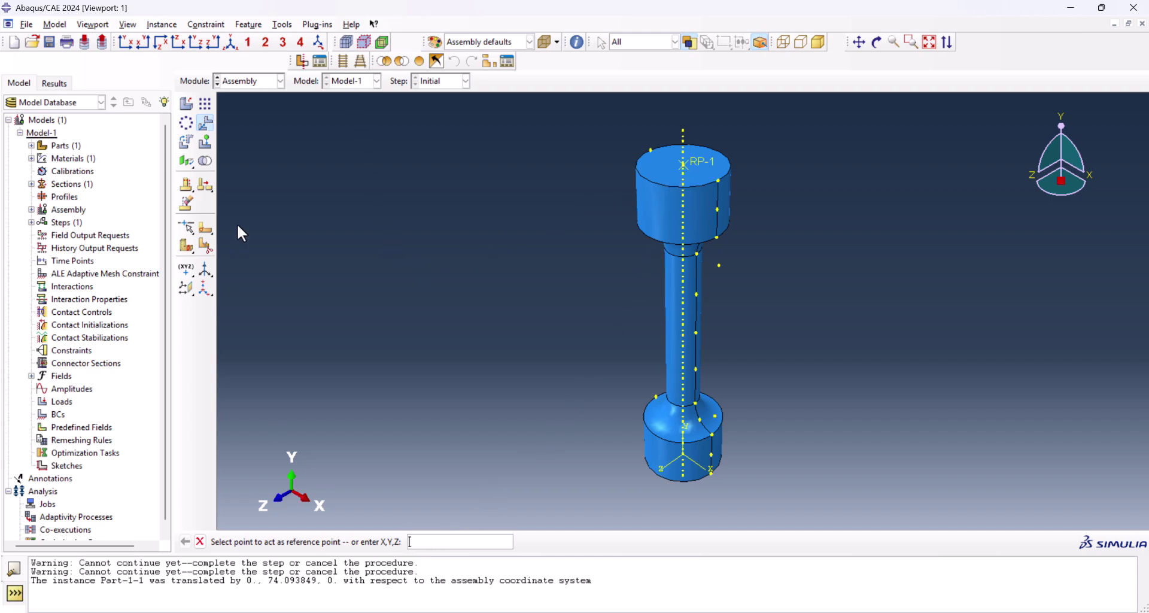
left_click(238, 81)
left_click(240, 134)
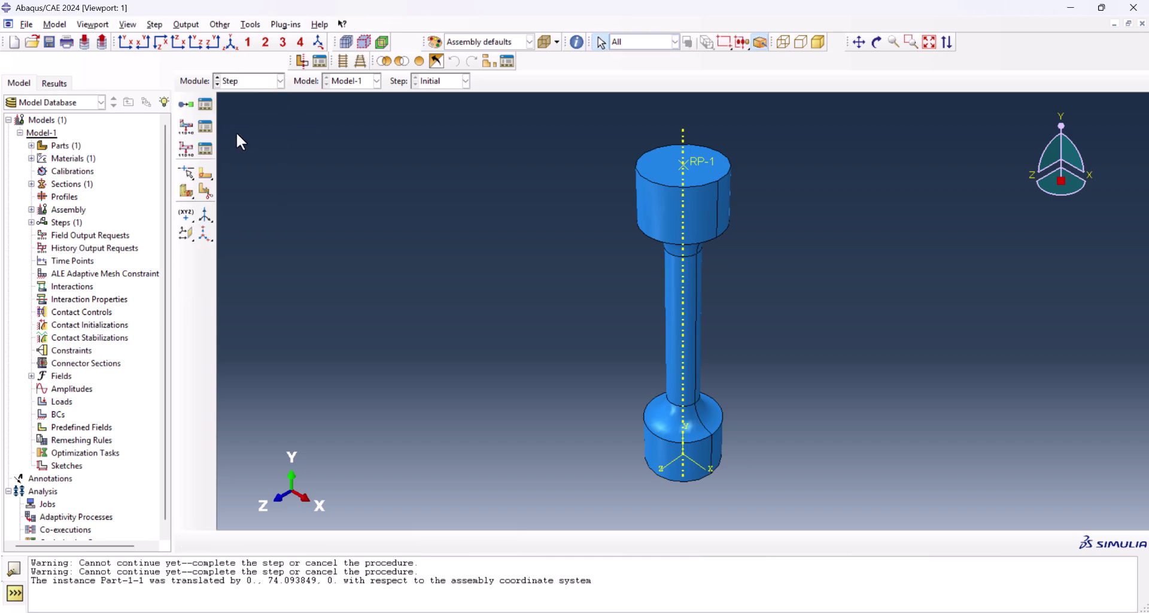
Create Step-1 using the Dynamic, Explicit procedure.
left_click(186, 106)
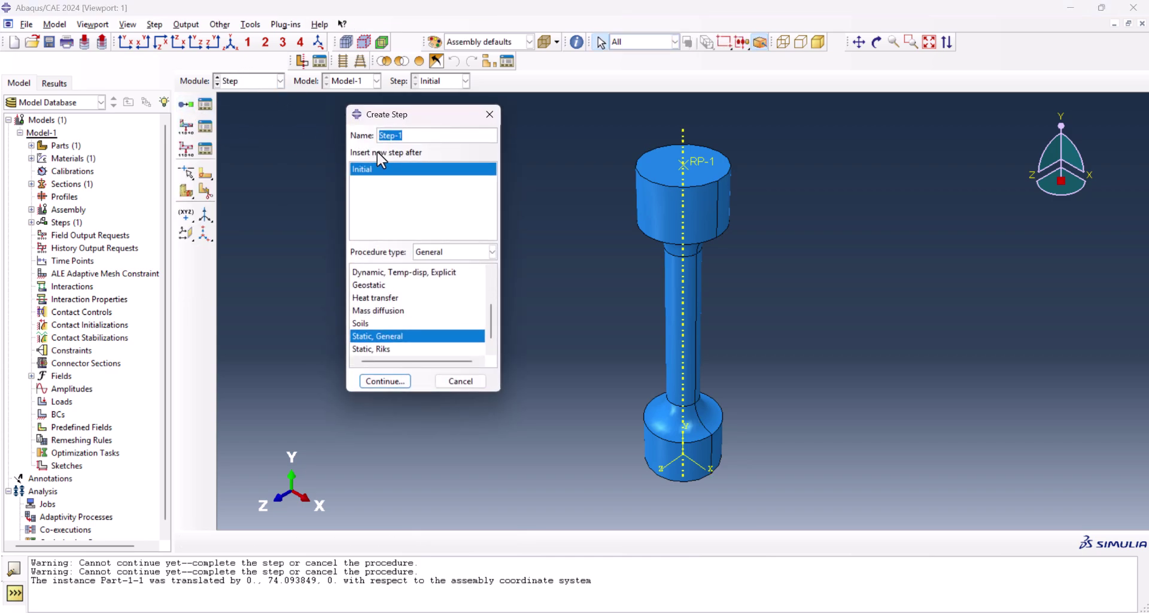
scroll(400, 281, "up", 2)
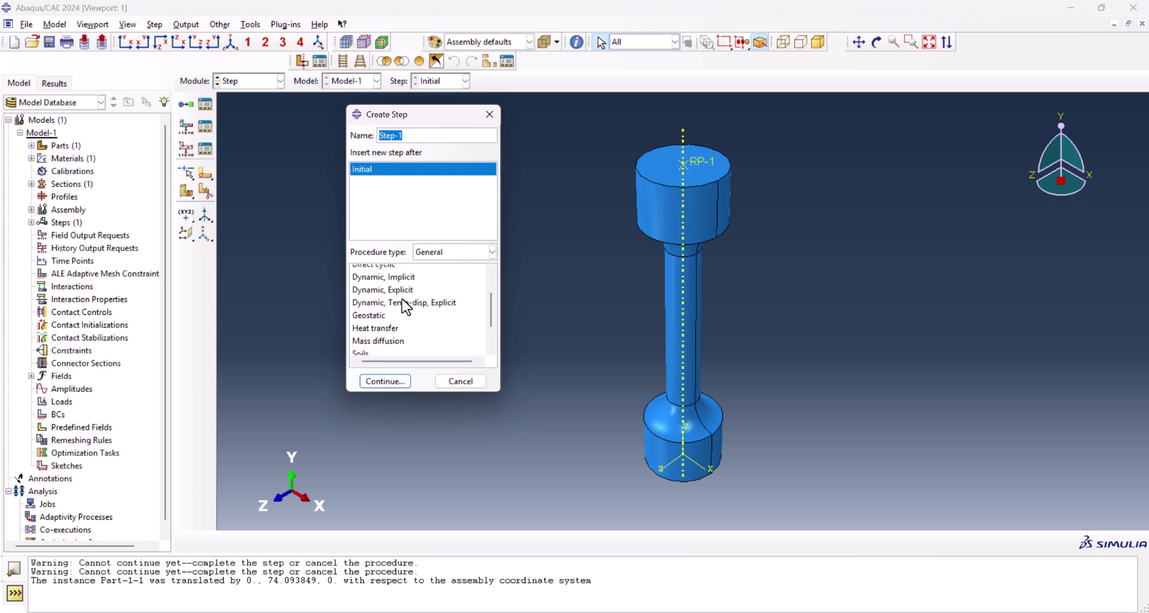
left_click(393, 300)
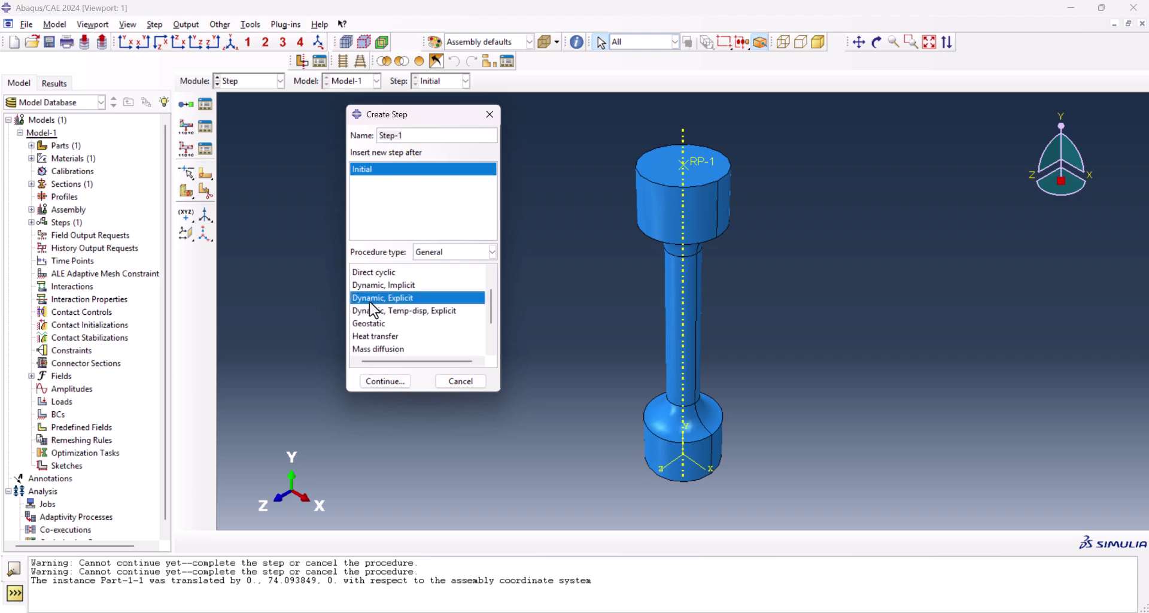
left_click(395, 381)
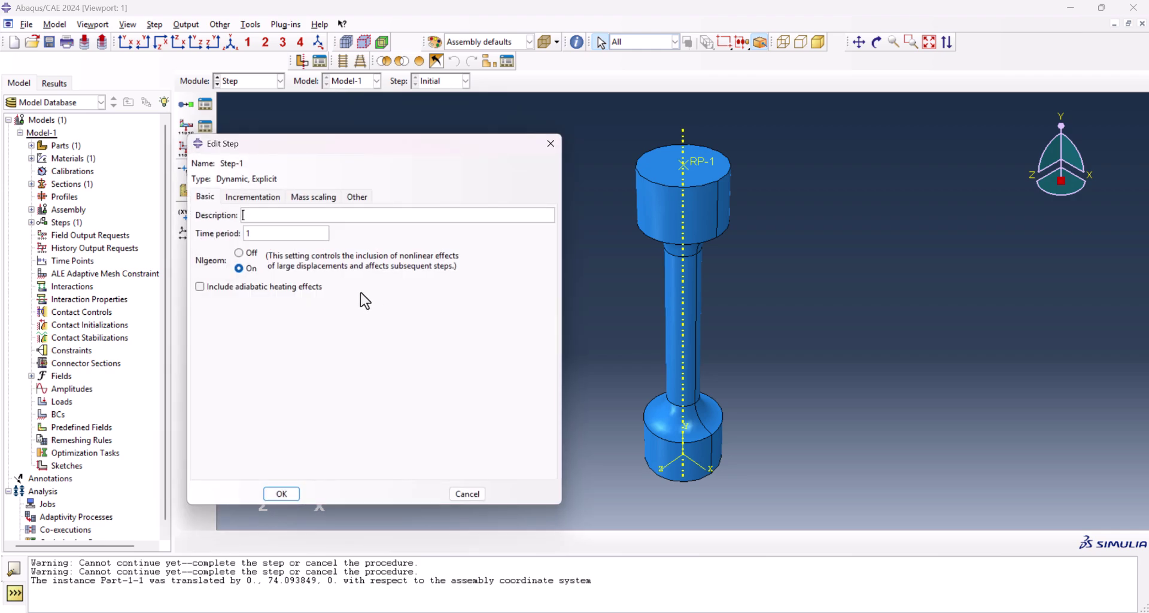
Give Step-1 whole-model mass scaling to a 0.0001 target time increment.
left_click(312, 197)
left_click(235, 241)
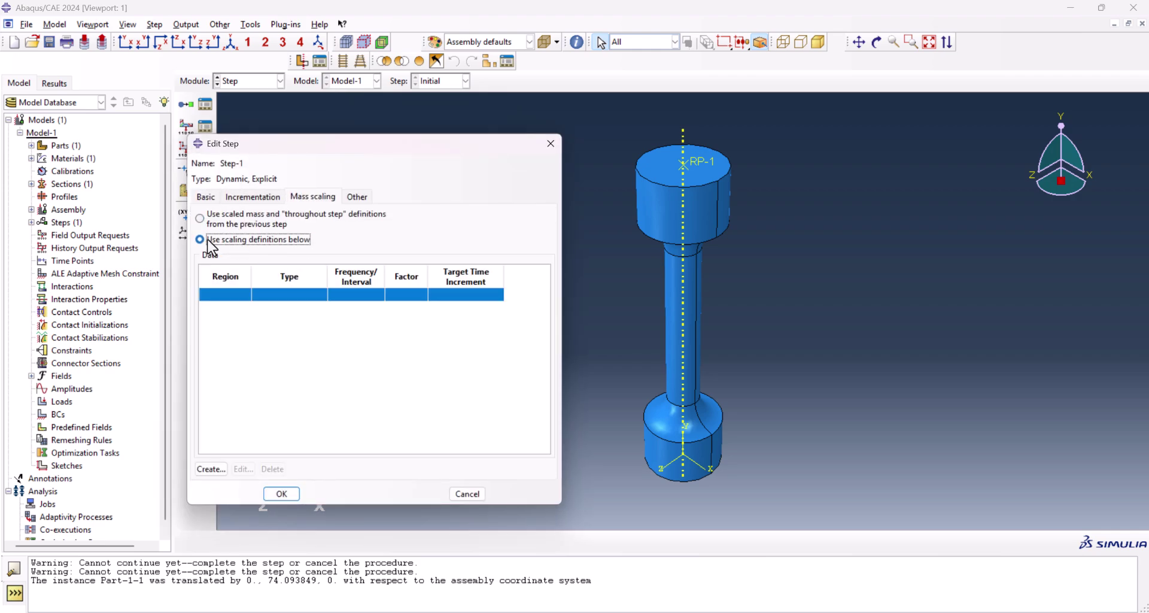
left_click(211, 469)
left_click(578, 323)
type("1e-4")
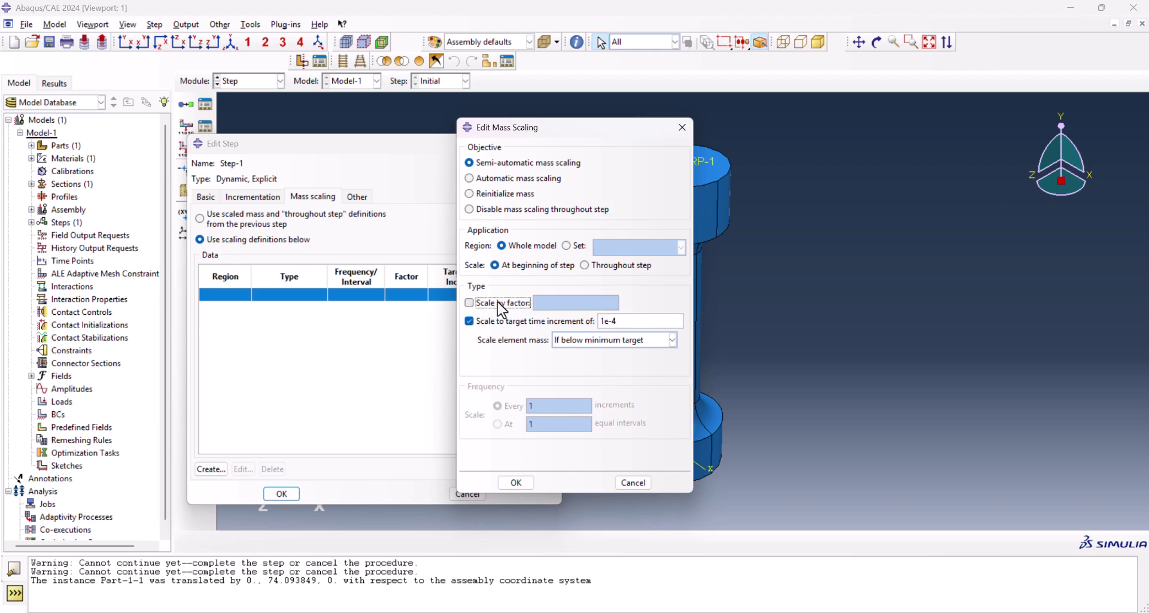
left_click(470, 303)
left_click(516, 482)
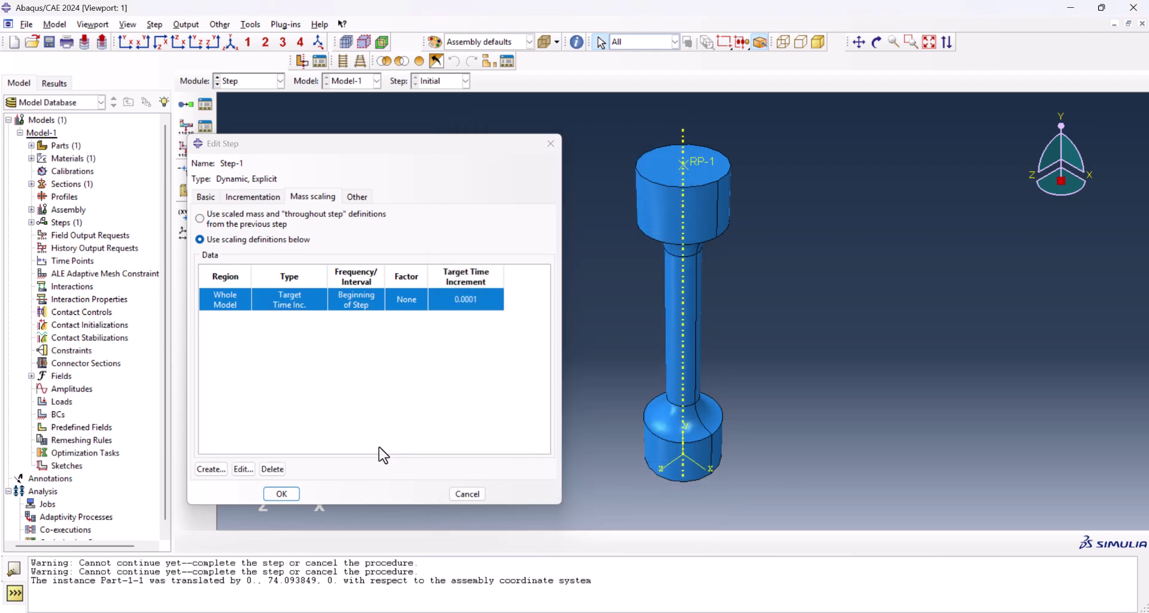
left_click(294, 494)
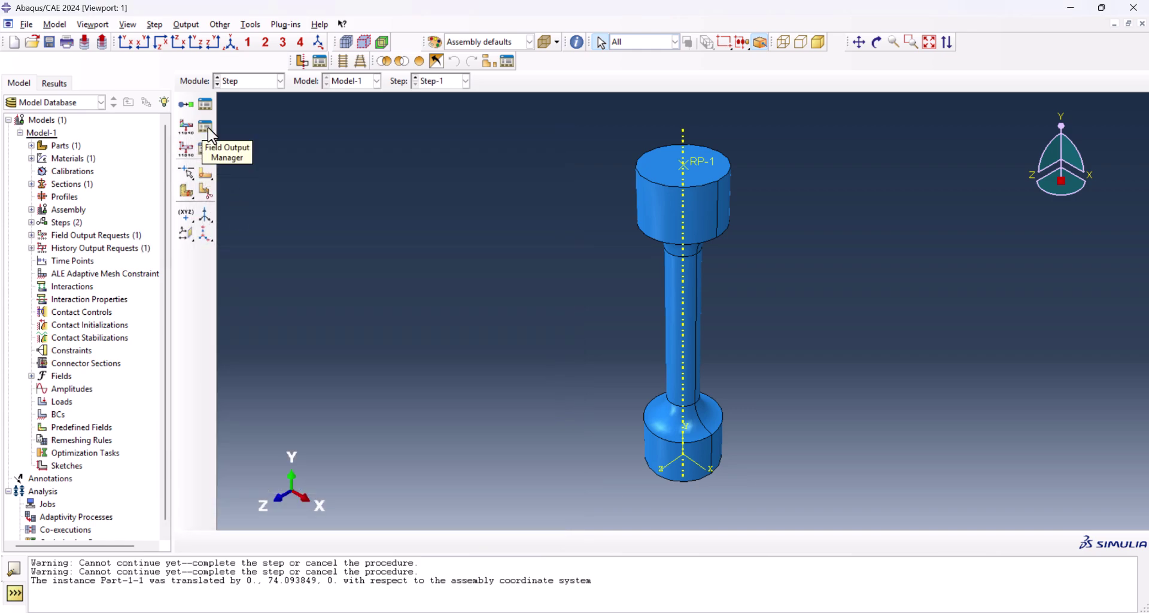
Add the STATUS variable to field output request F-Output-1.
left_click(206, 127)
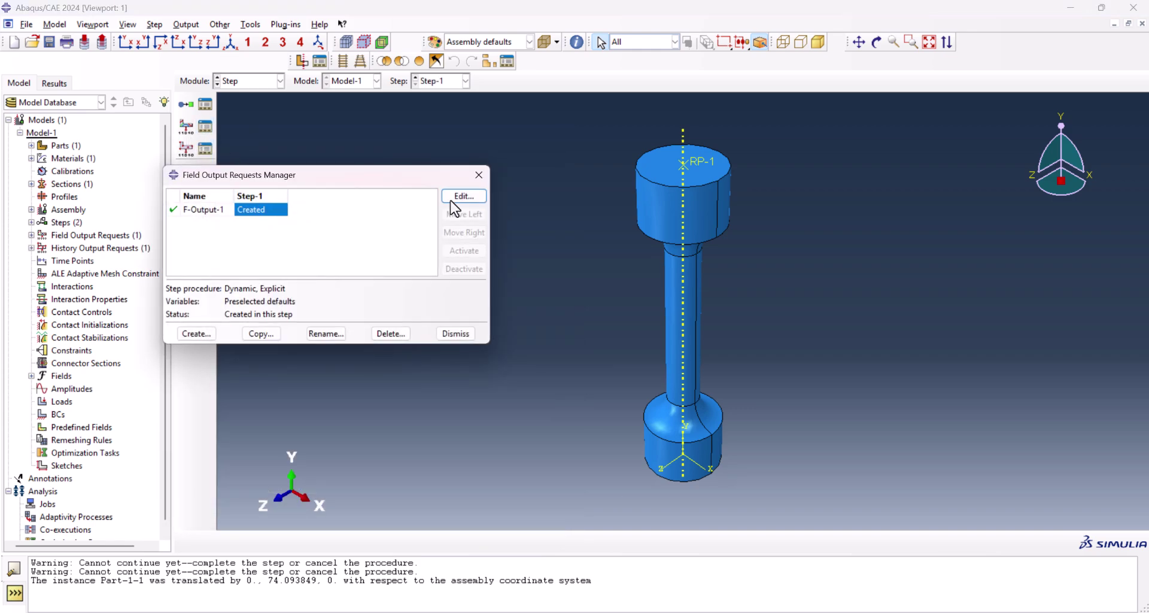
left_click(465, 197)
scroll(334, 370, "down", 1)
scroll(333, 371, "down", 1)
scroll(333, 383, "down", 1)
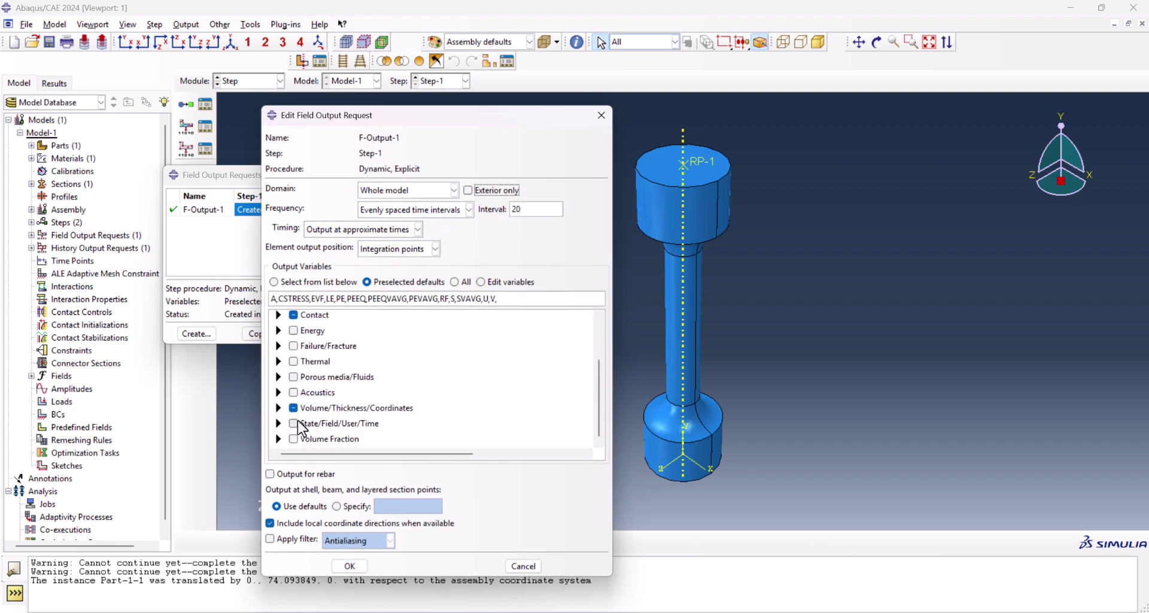
left_click(277, 423)
scroll(299, 416, "down", 1)
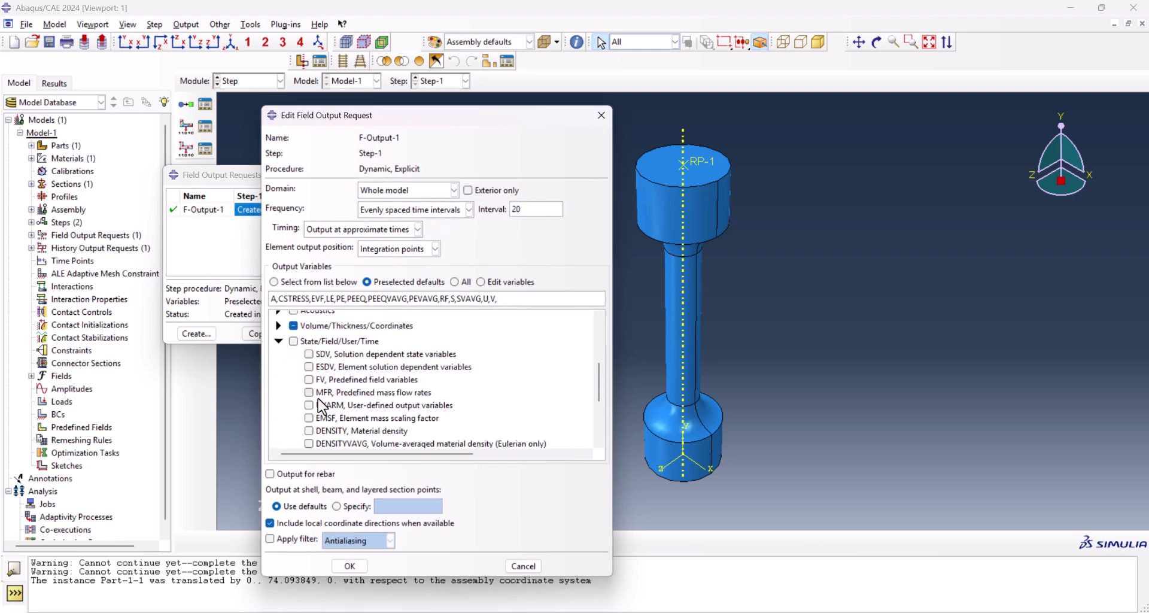
scroll(317, 408, "down", 2)
left_click(308, 377)
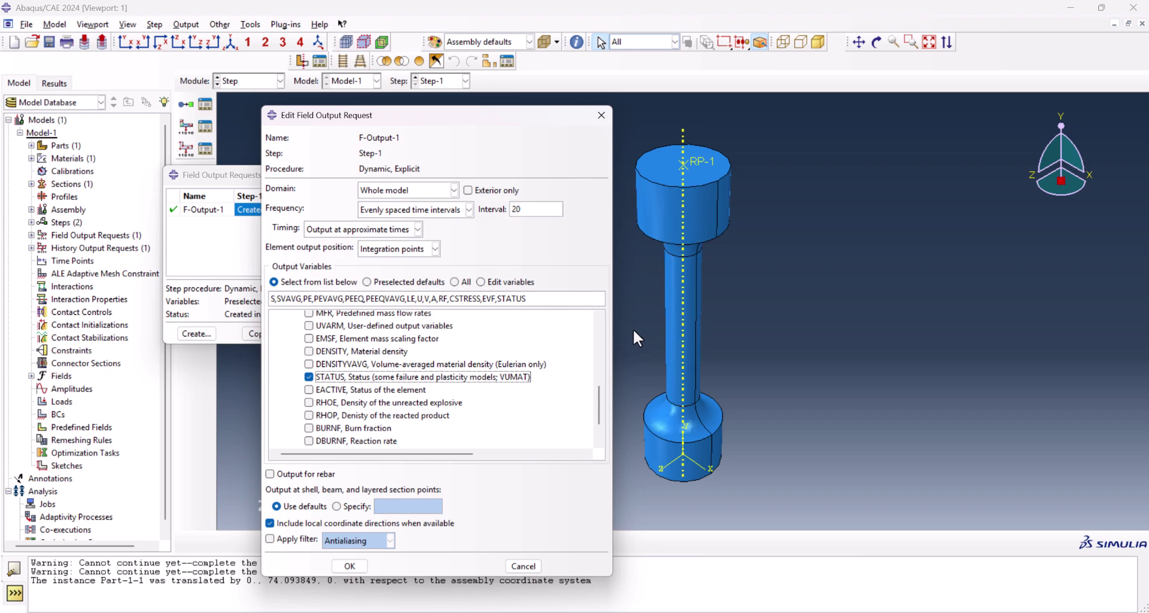
left_click(336, 566)
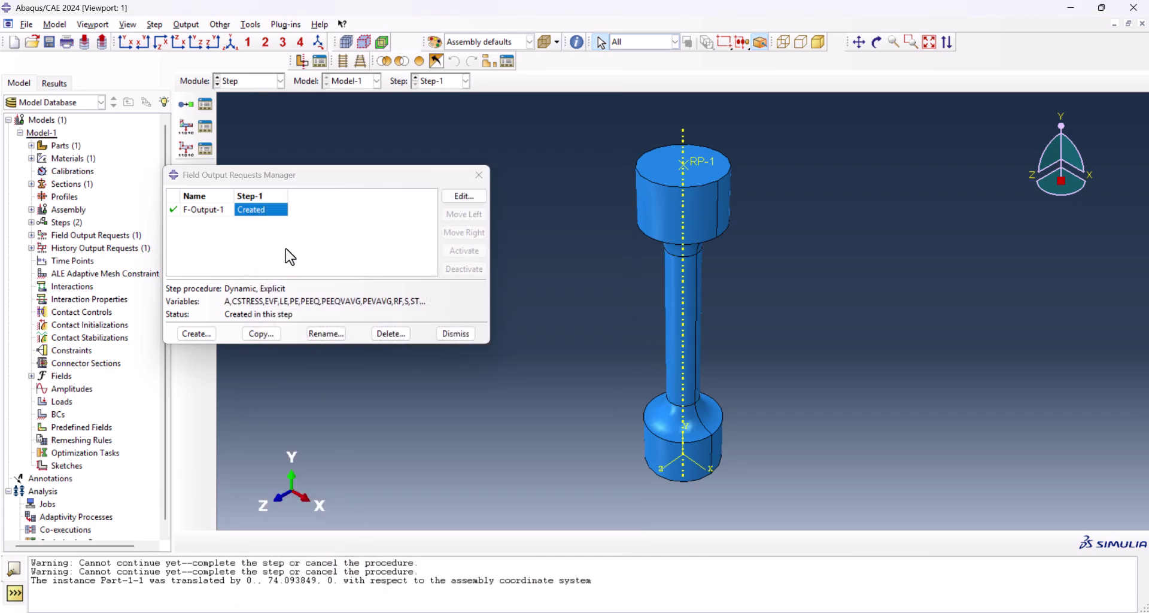
left_click(480, 174)
In the Interaction module, begin a new Coupling constraint.
left_click(249, 84)
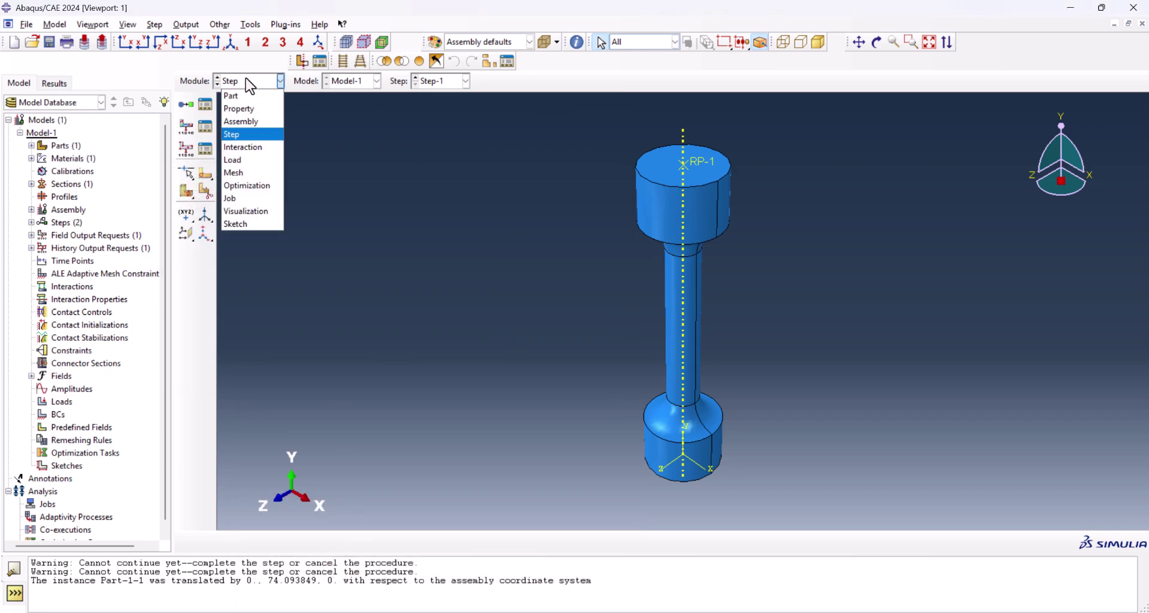
left_click(251, 149)
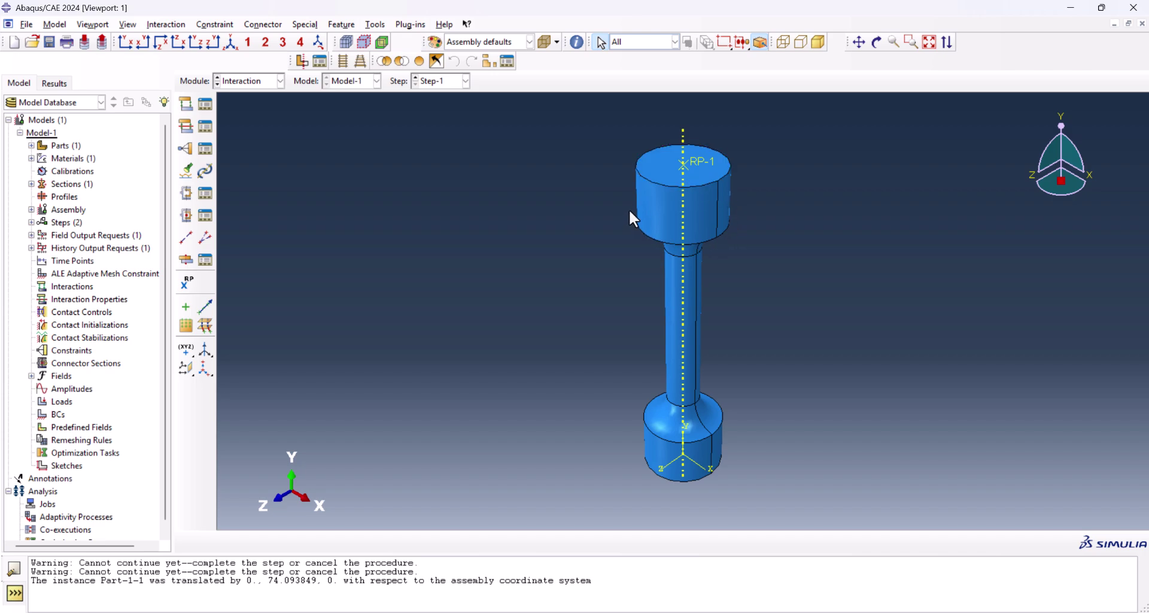
left_click(688, 206)
left_click(347, 224)
left_click(185, 148)
left_click(47, 227)
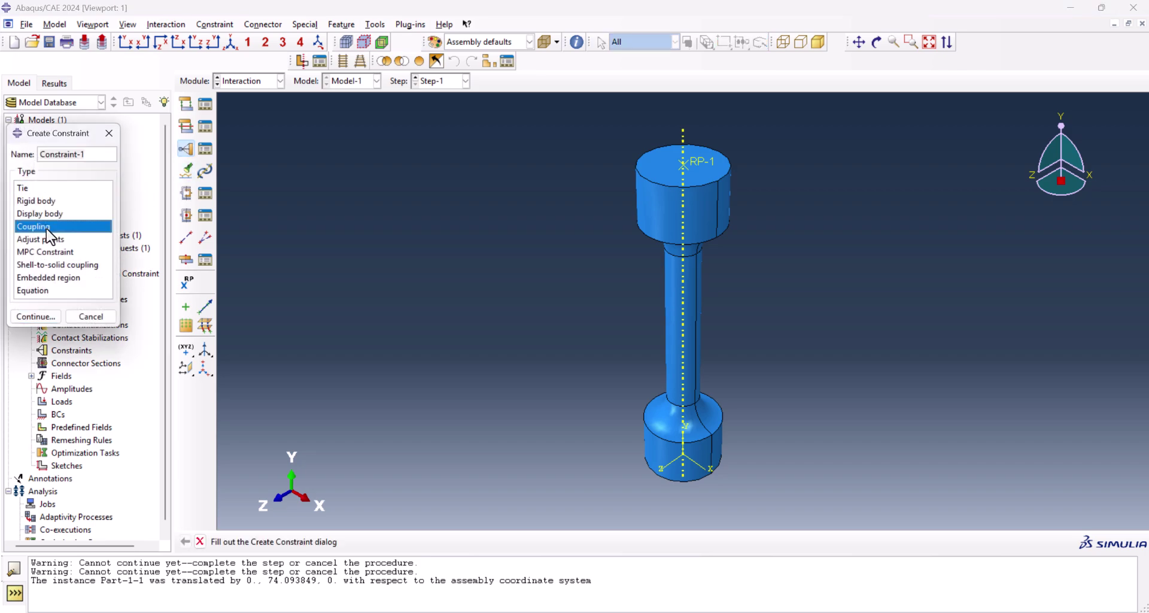
left_click(35, 316)
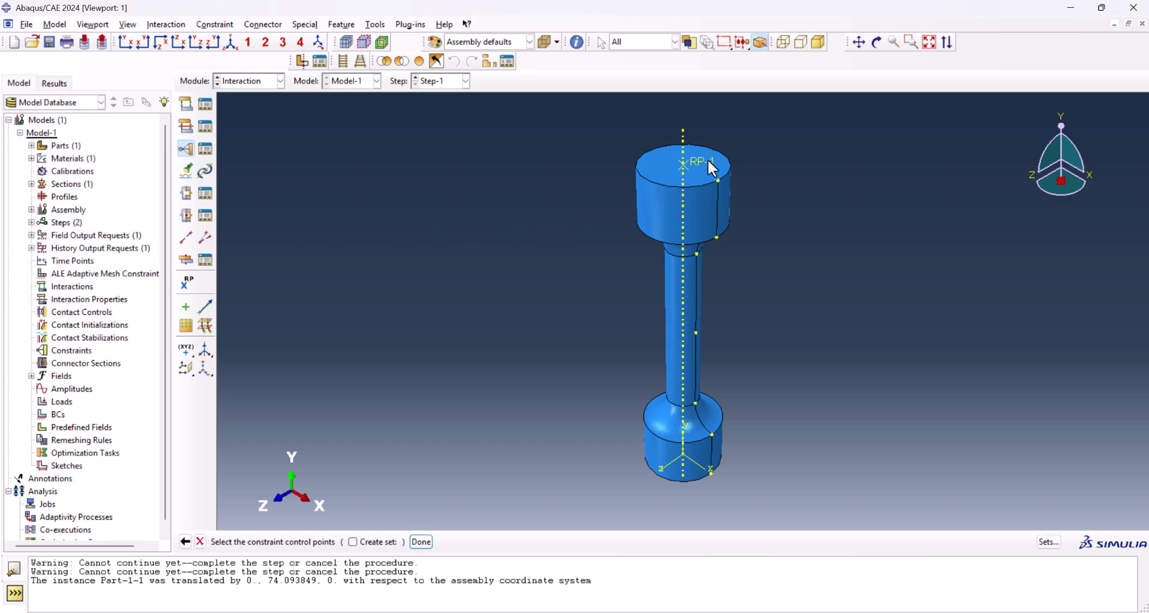
Couple RP-1 kinematically to the upper grip end's surface.
left_click(421, 542)
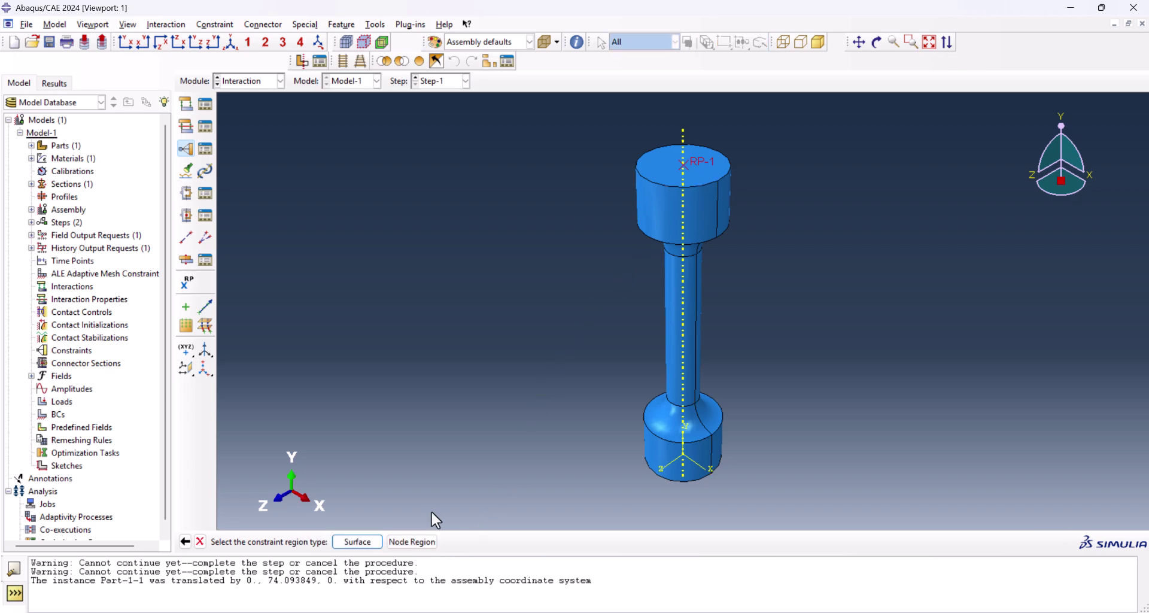
left_click(406, 543)
left_click(663, 204)
left_click(420, 542)
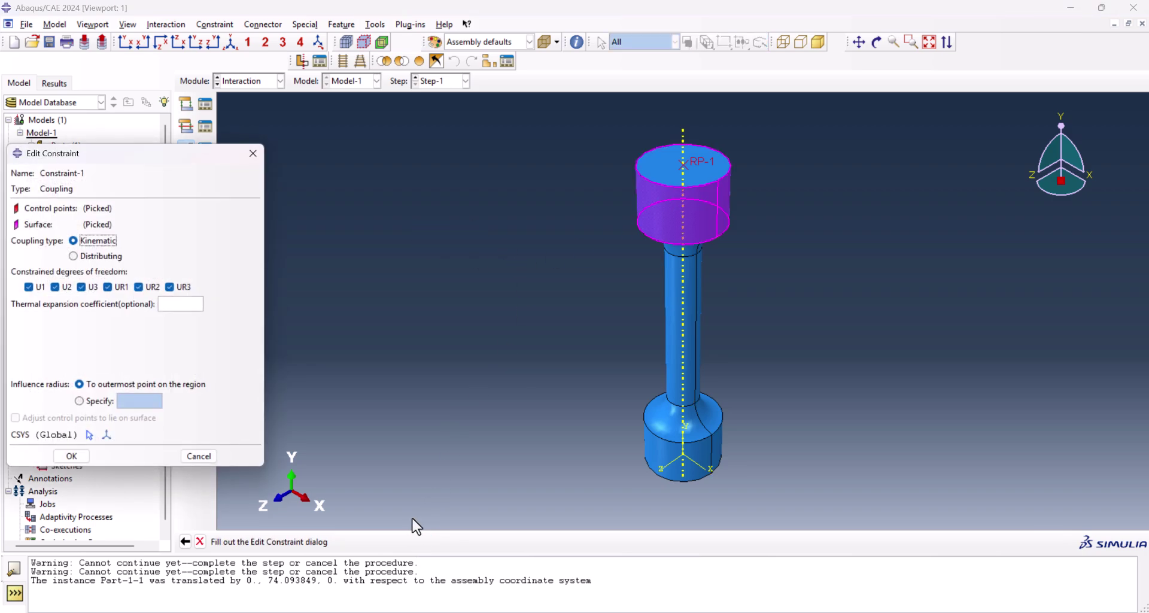
left_click(72, 455)
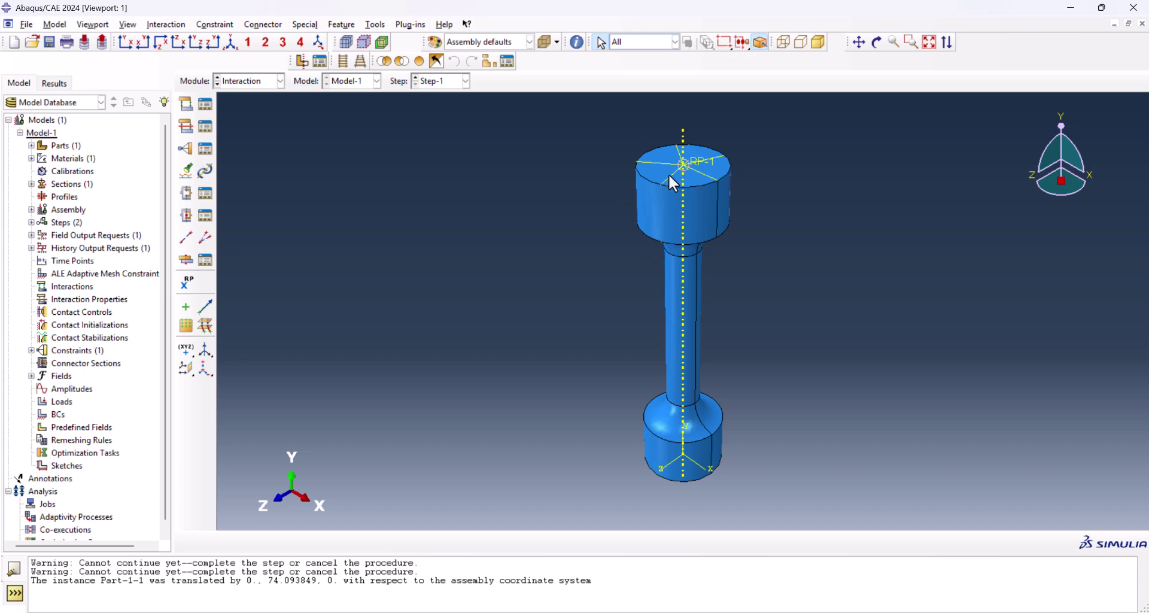
left_click(652, 217)
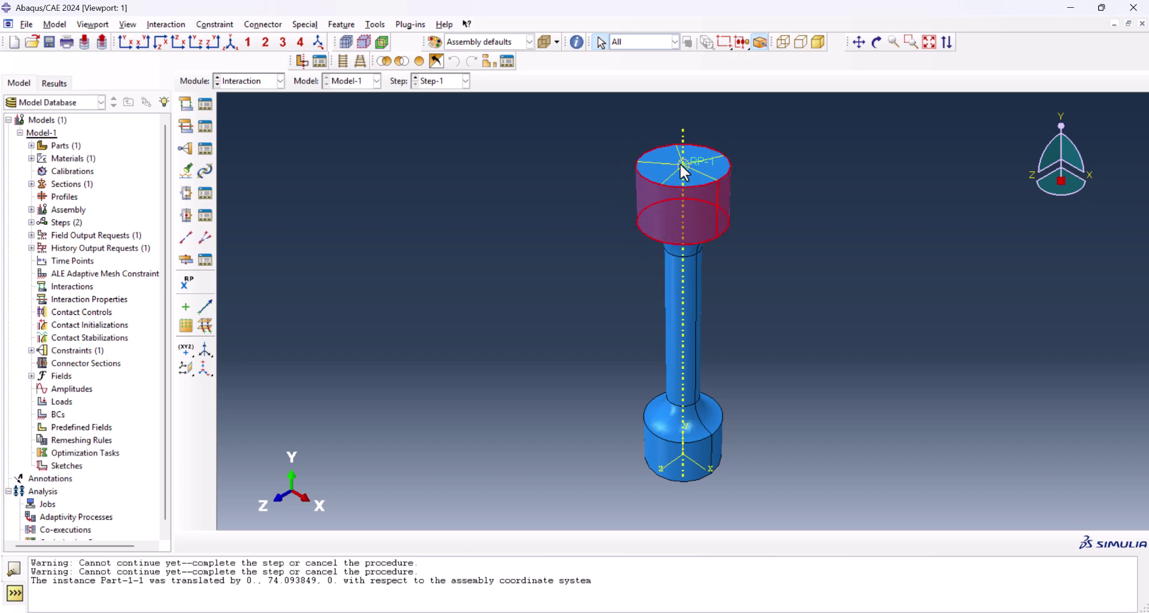
In the Mesh module, partition the top grip head with a point-and-normal cutting plane.
left_click(232, 82)
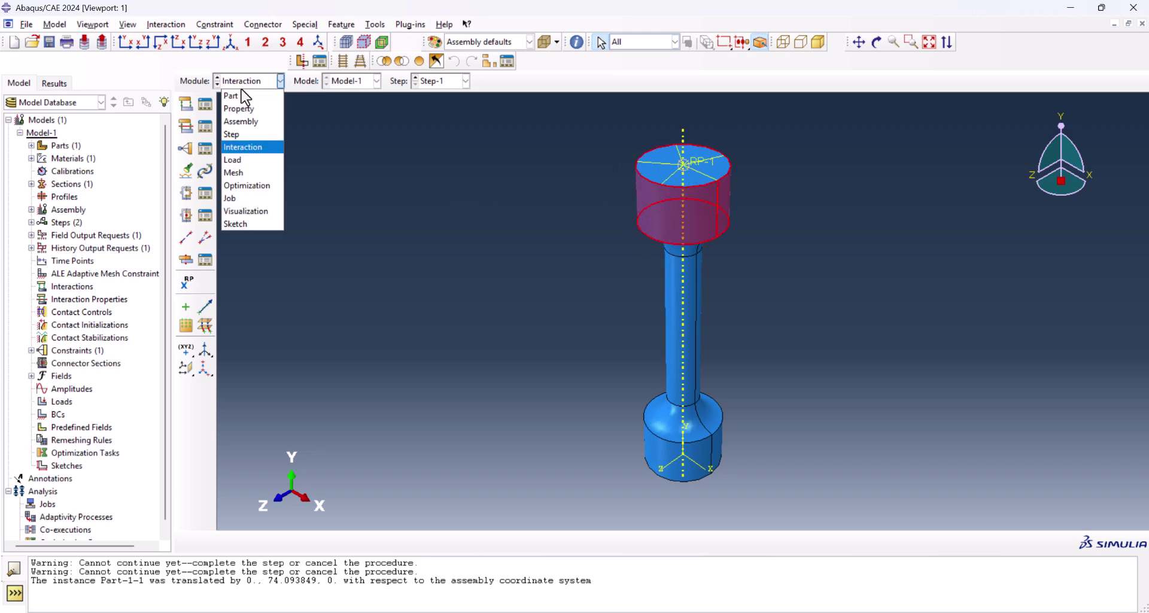
left_click(236, 172)
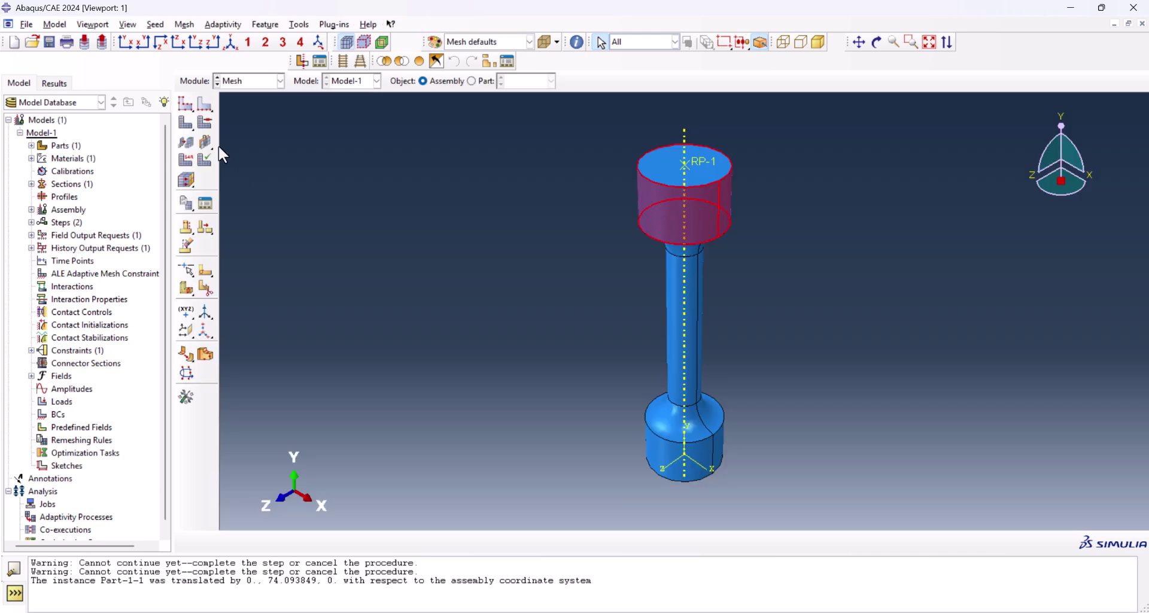
left_click(473, 81)
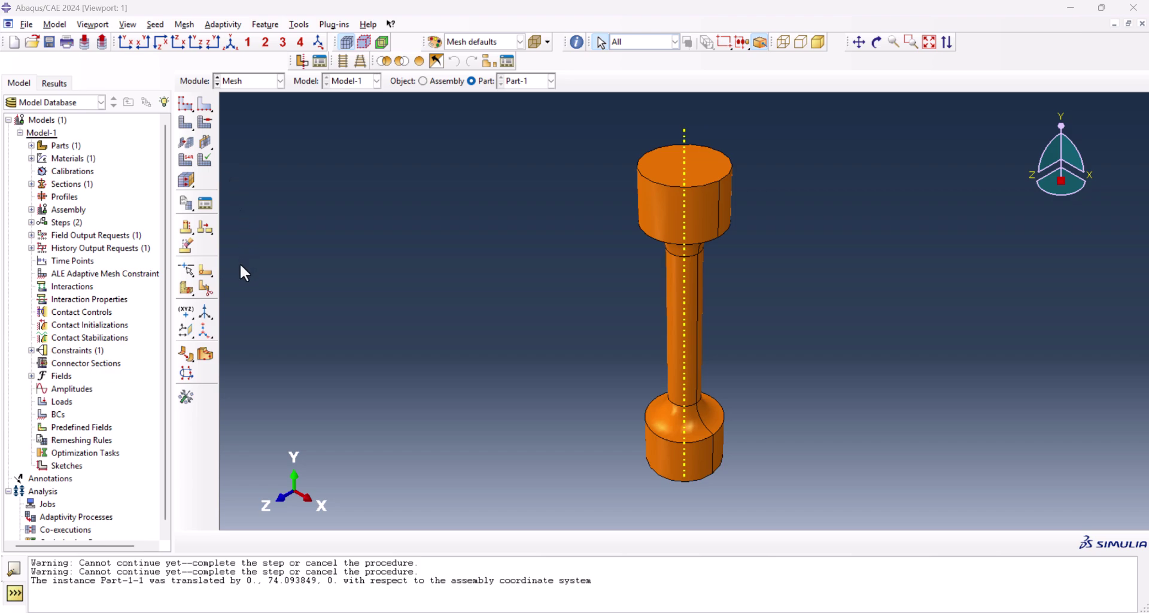
left_click(180, 293)
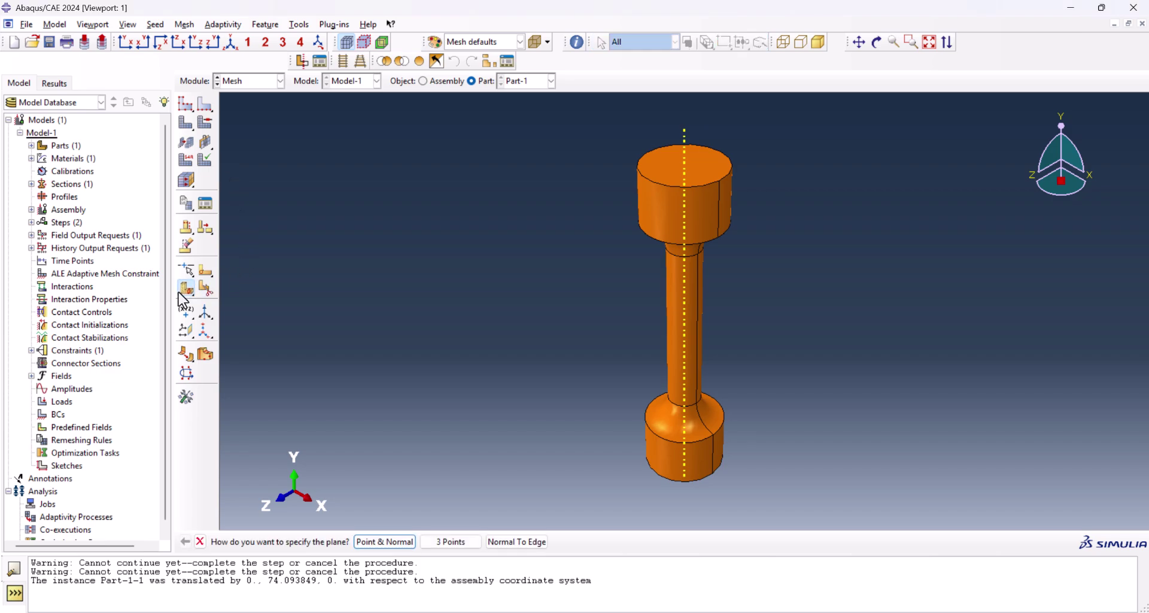
left_click(384, 544)
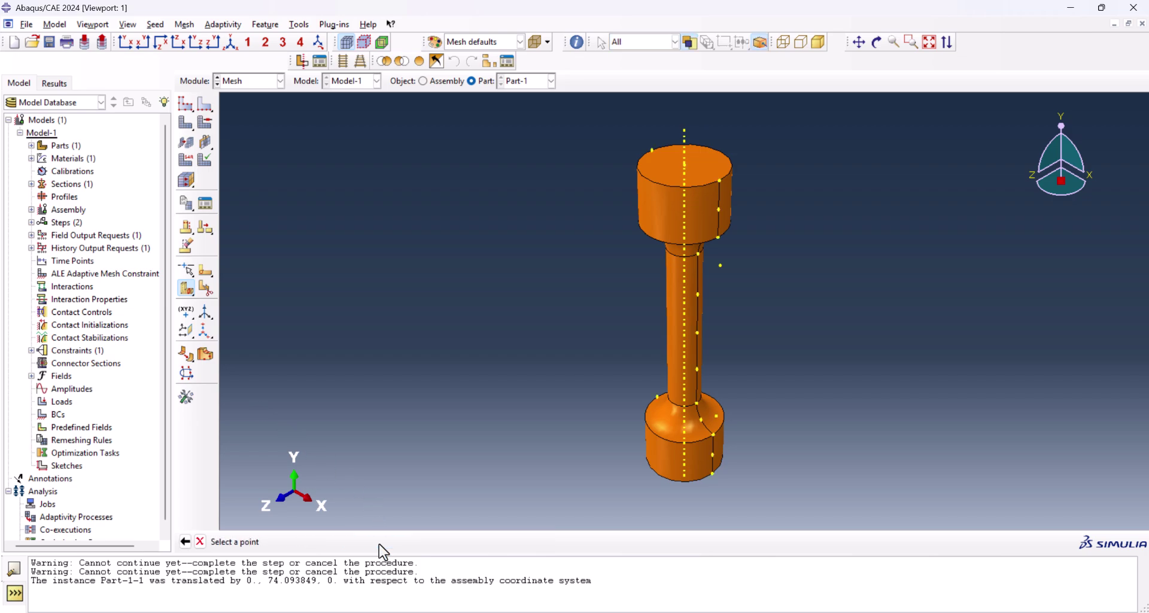
left_click(718, 238)
left_click(719, 200)
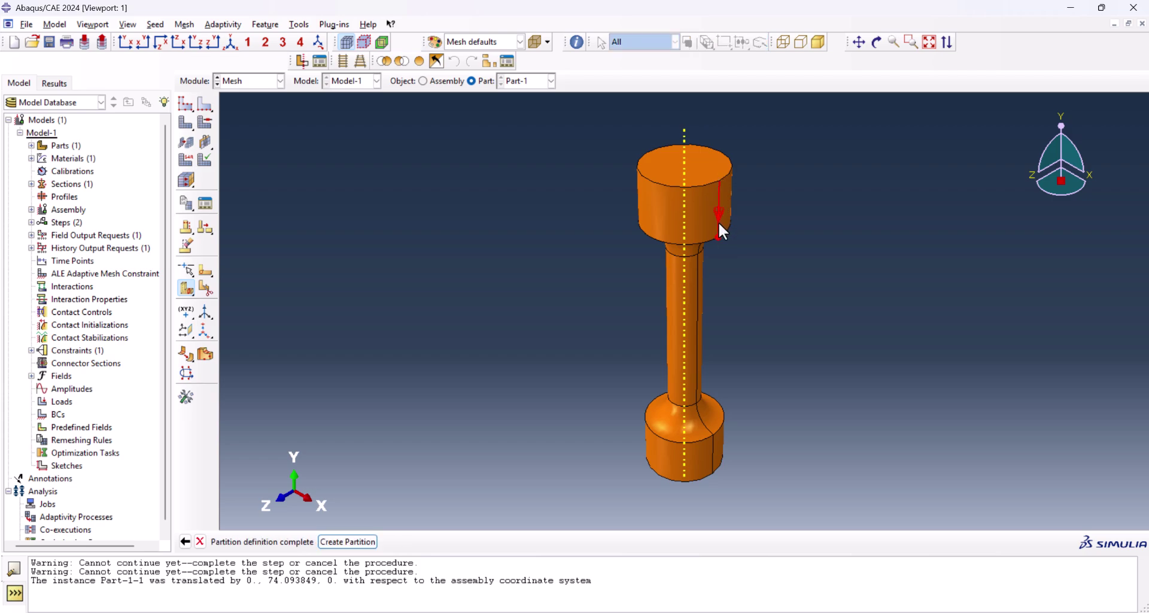
left_click(351, 546)
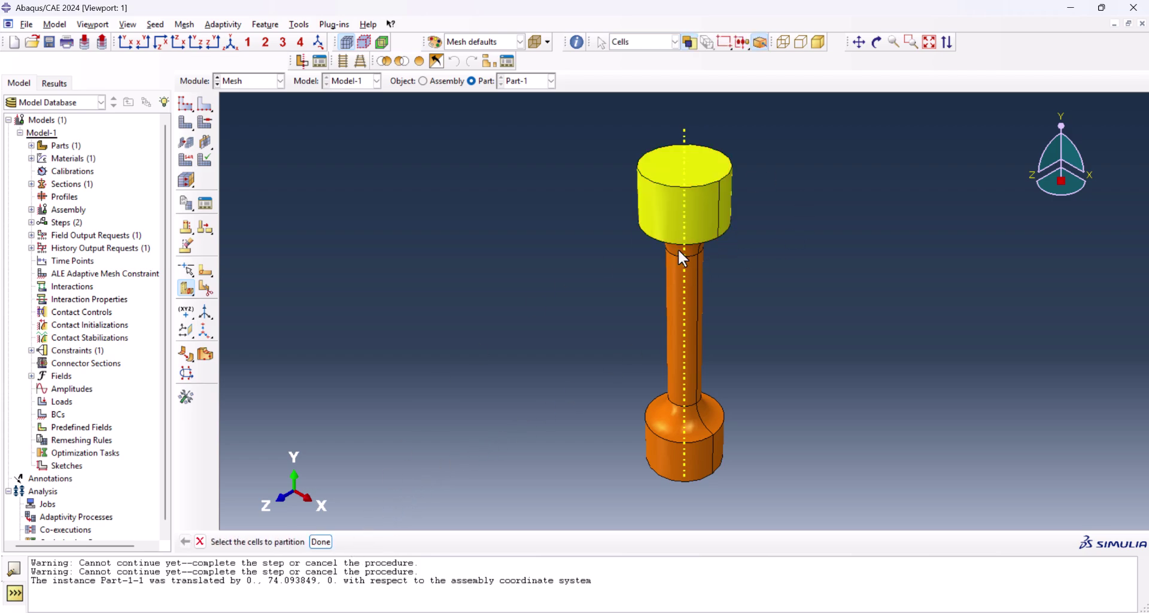
Partition the bottom grip head cells with a point-and-normal cutting plane.
left_click(696, 205)
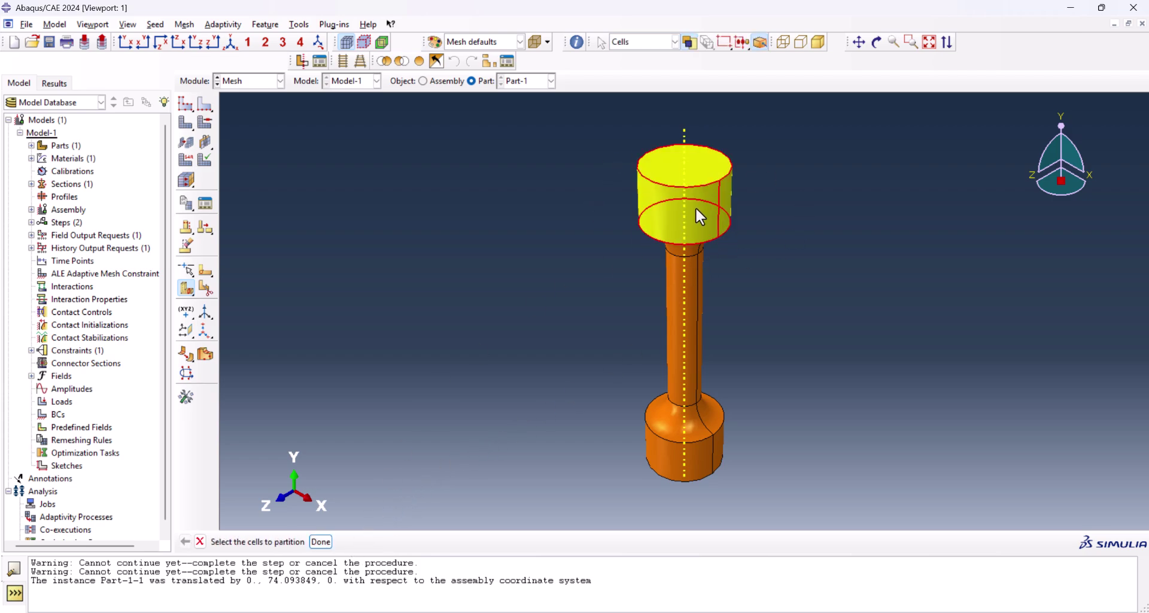
left_click(759, 209)
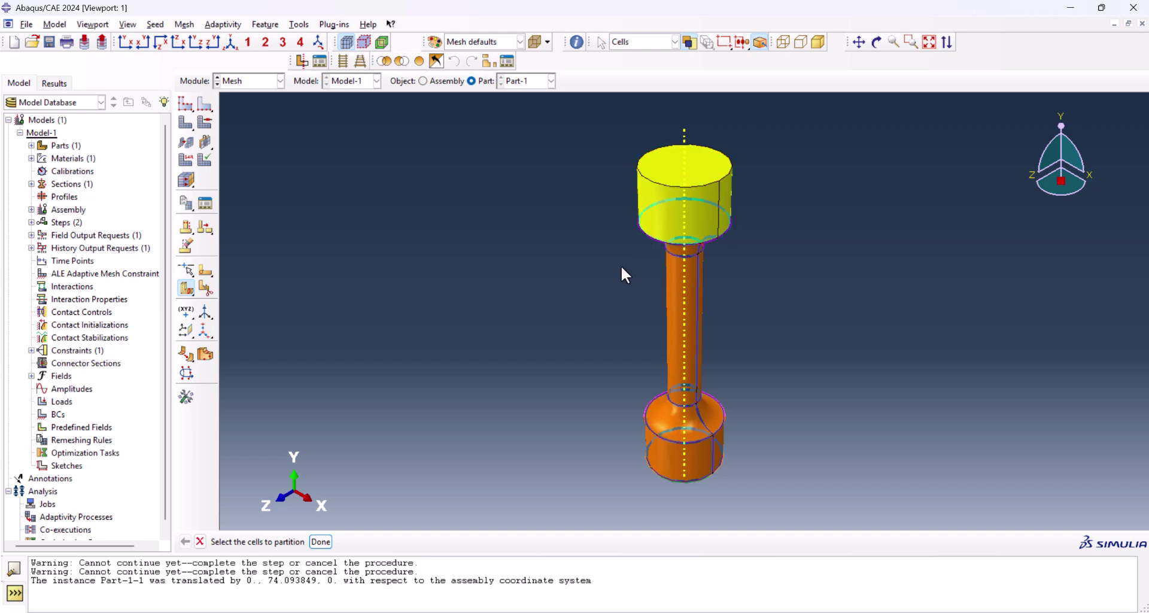
left_click(684, 461)
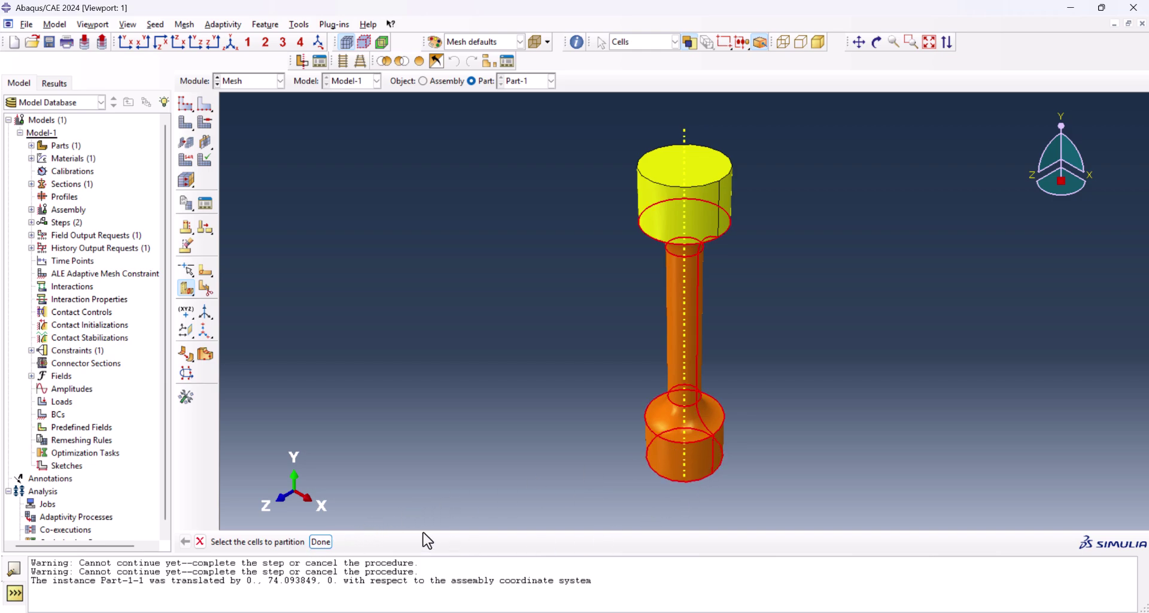
left_click(317, 544)
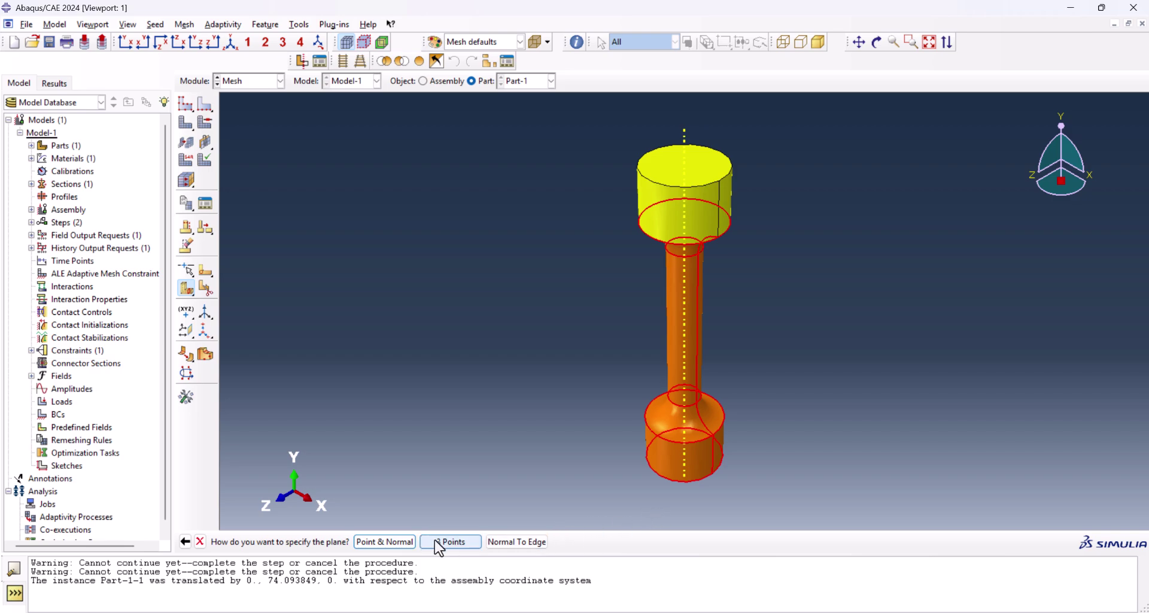
left_click(392, 542)
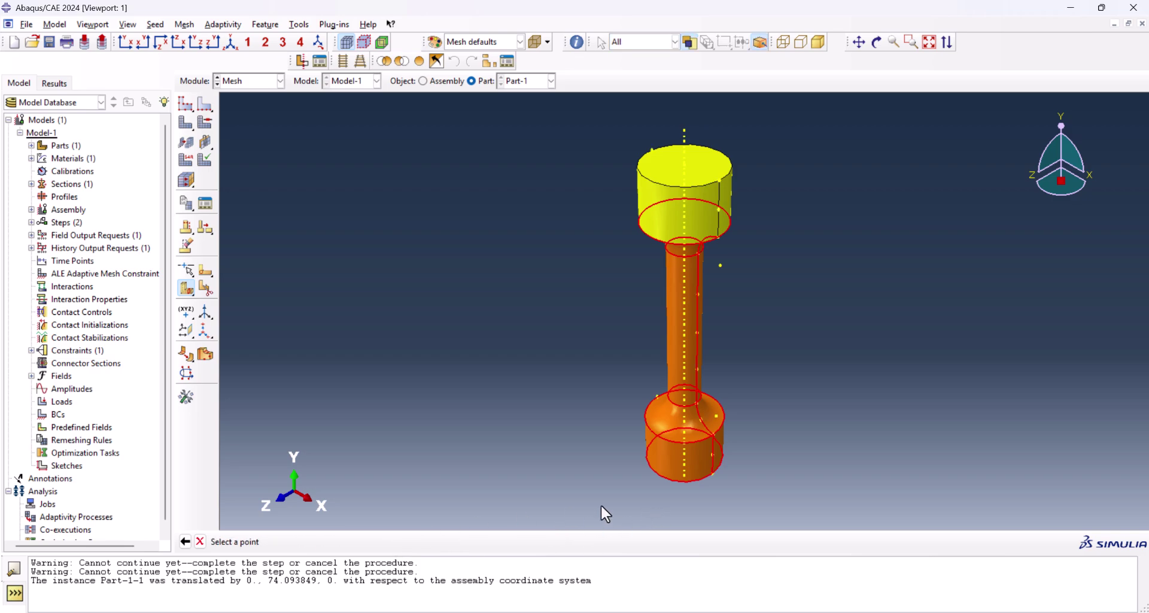
left_click(714, 434)
left_click(713, 457)
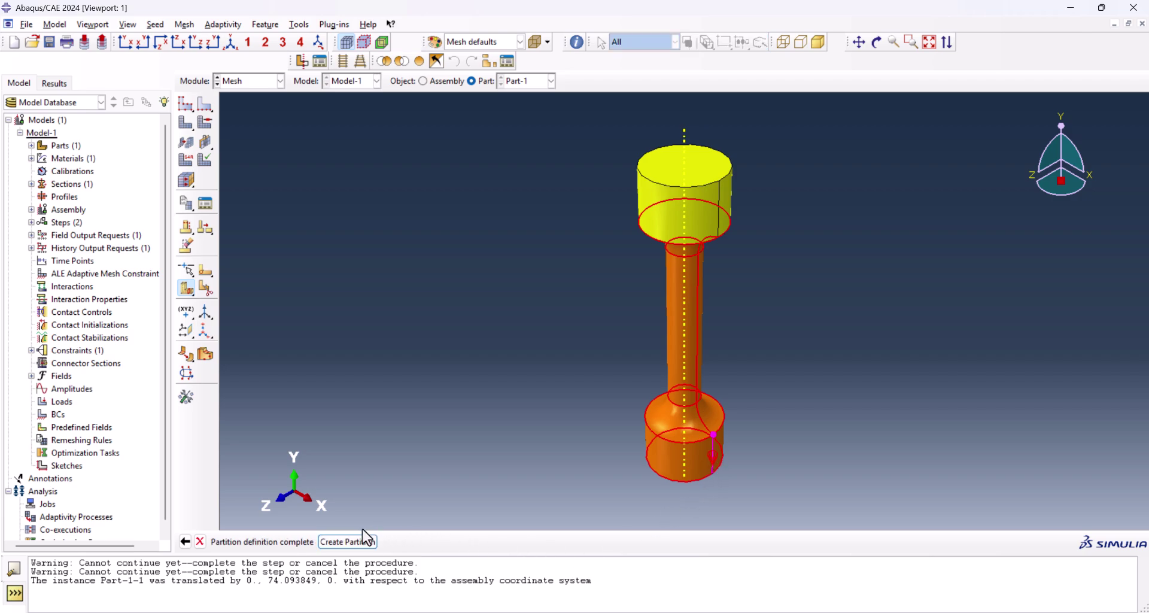
left_click(347, 542)
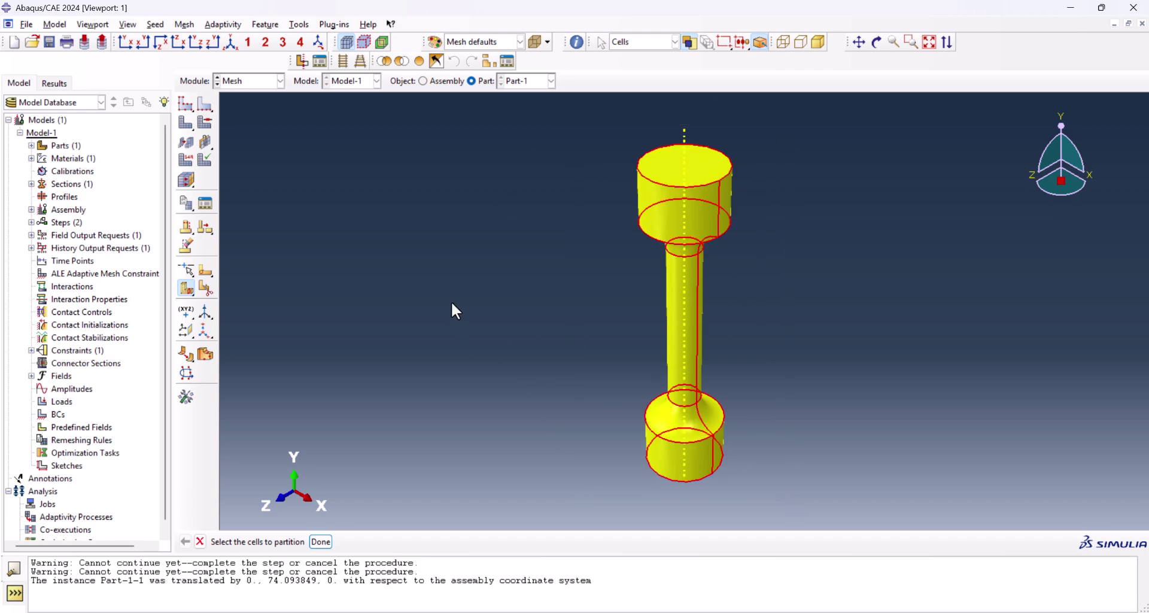
Assign Hex Sweep mesh controls to all cells of the specimen.
left_click(206, 123)
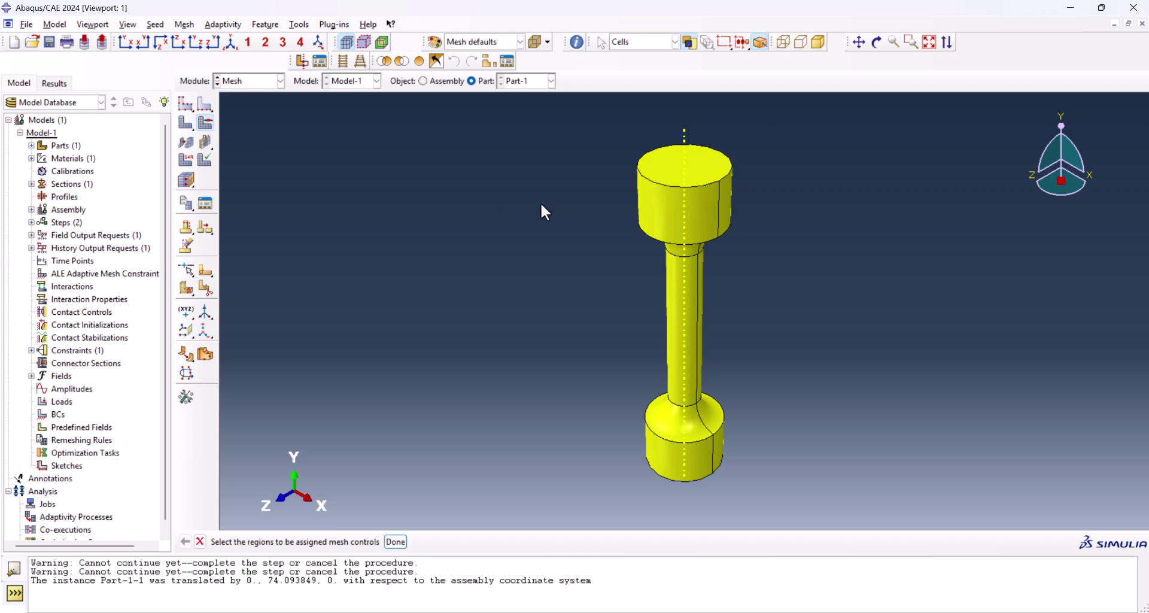
left_click_drag(648, 248, 828, 518)
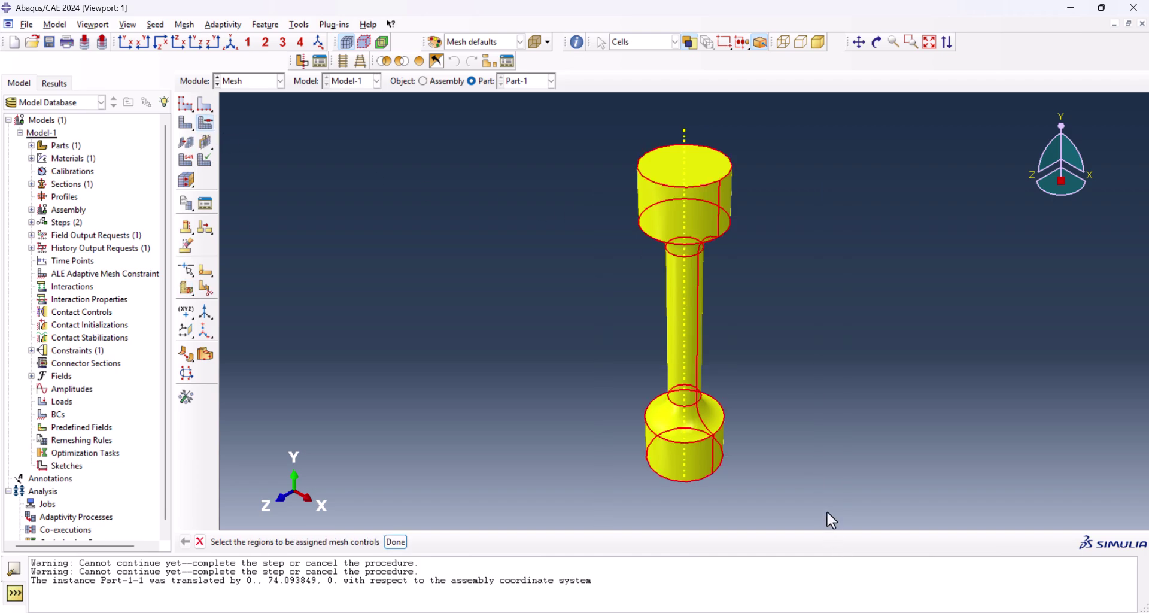
left_click(396, 542)
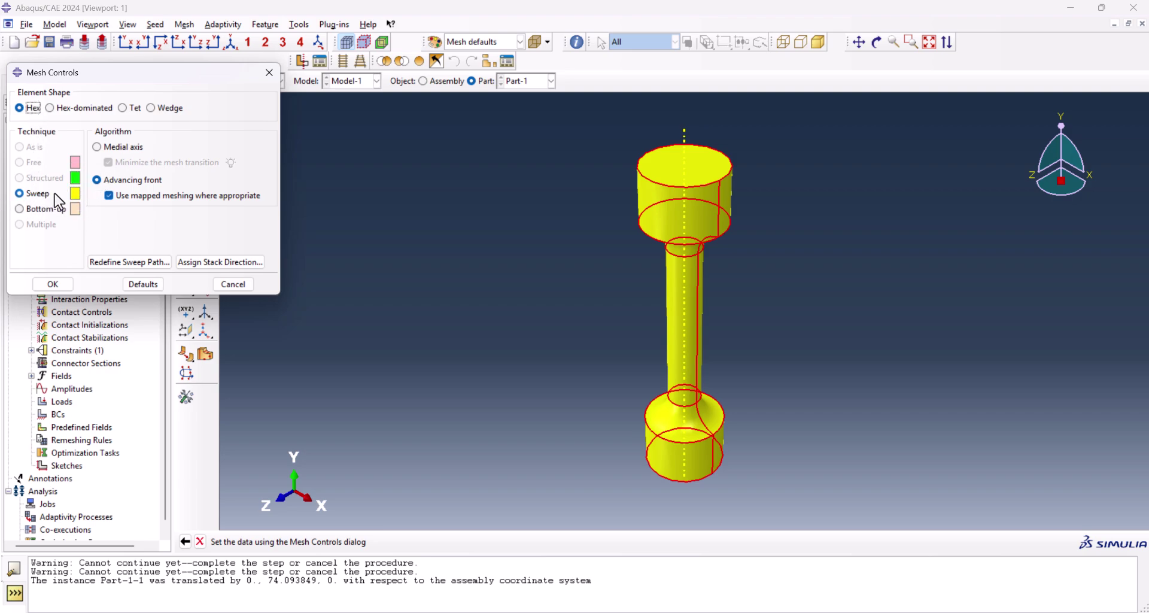
left_click(53, 283)
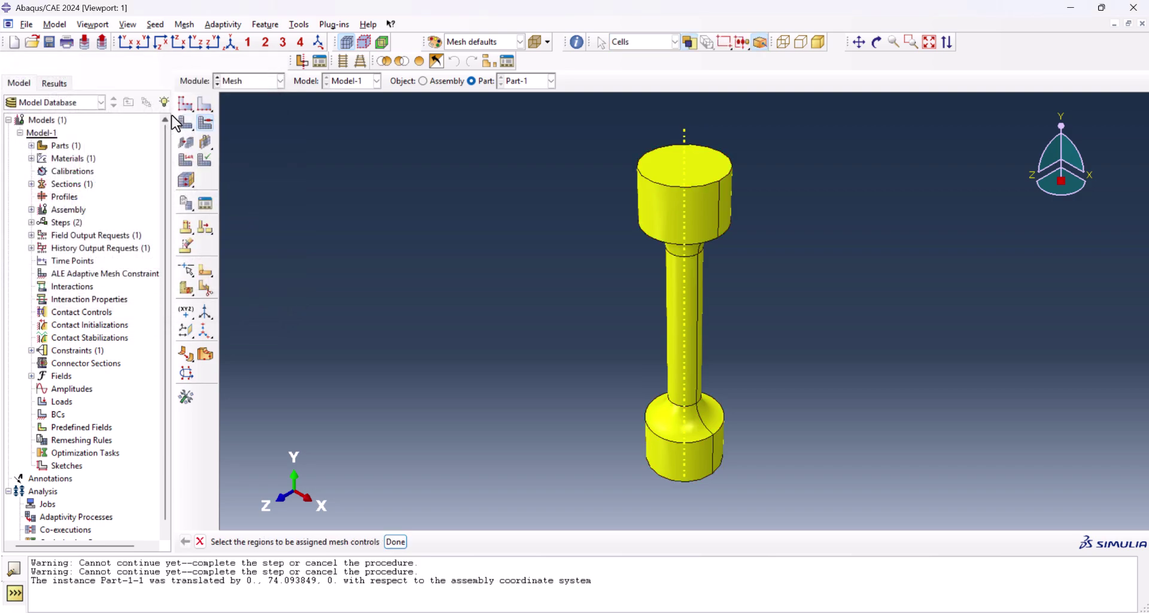
Set the global seed size to 2 and mesh the part into 17358 elements.
left_click(186, 106)
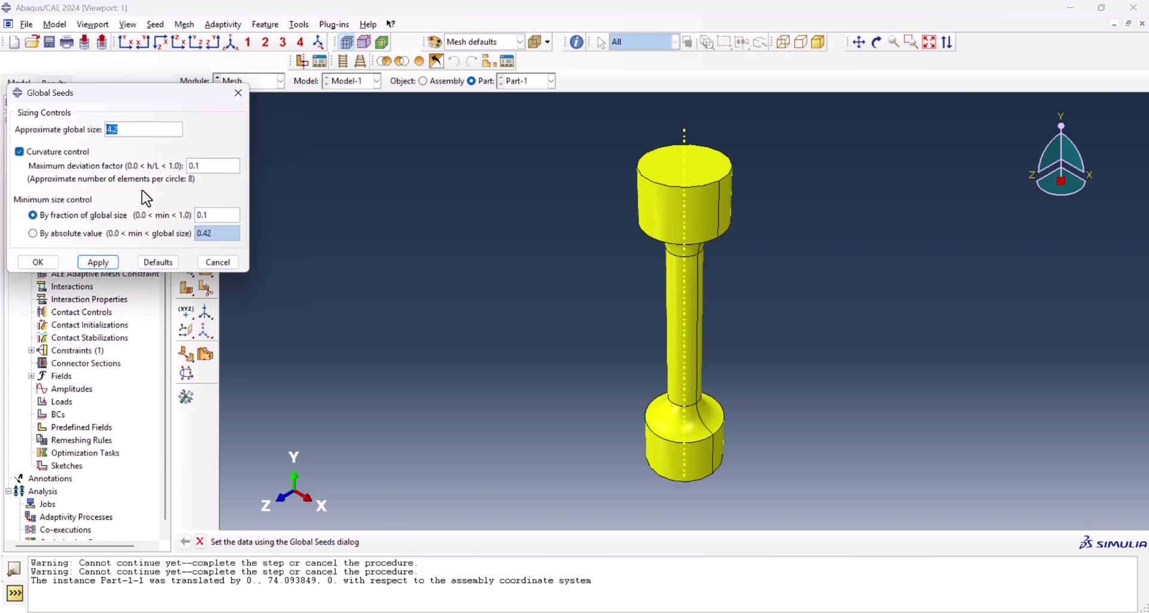
type("2")
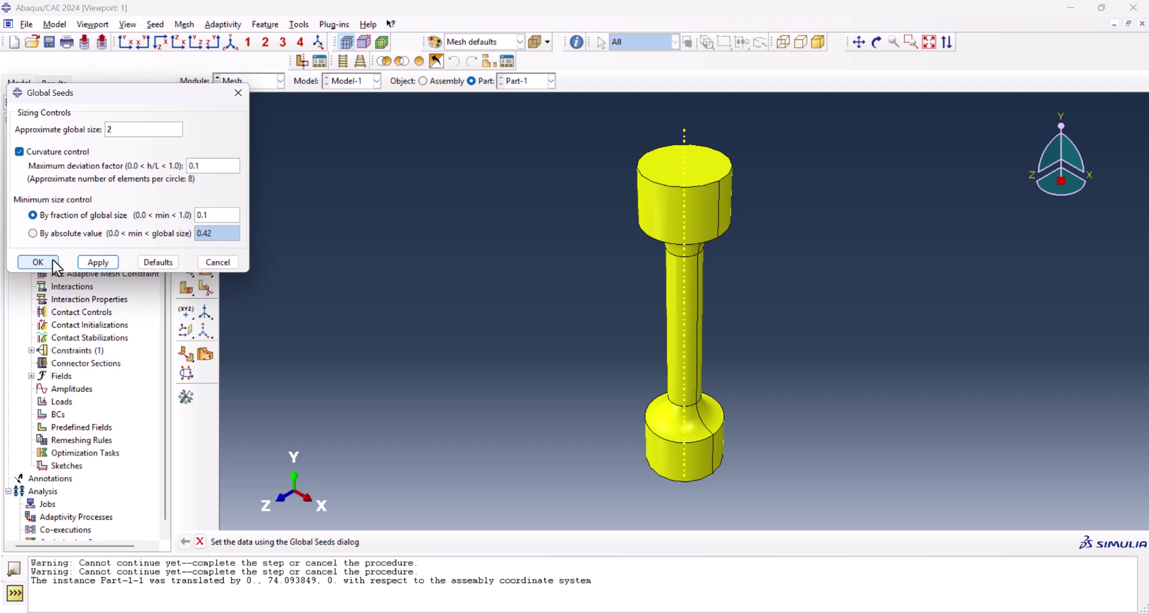
left_click(38, 263)
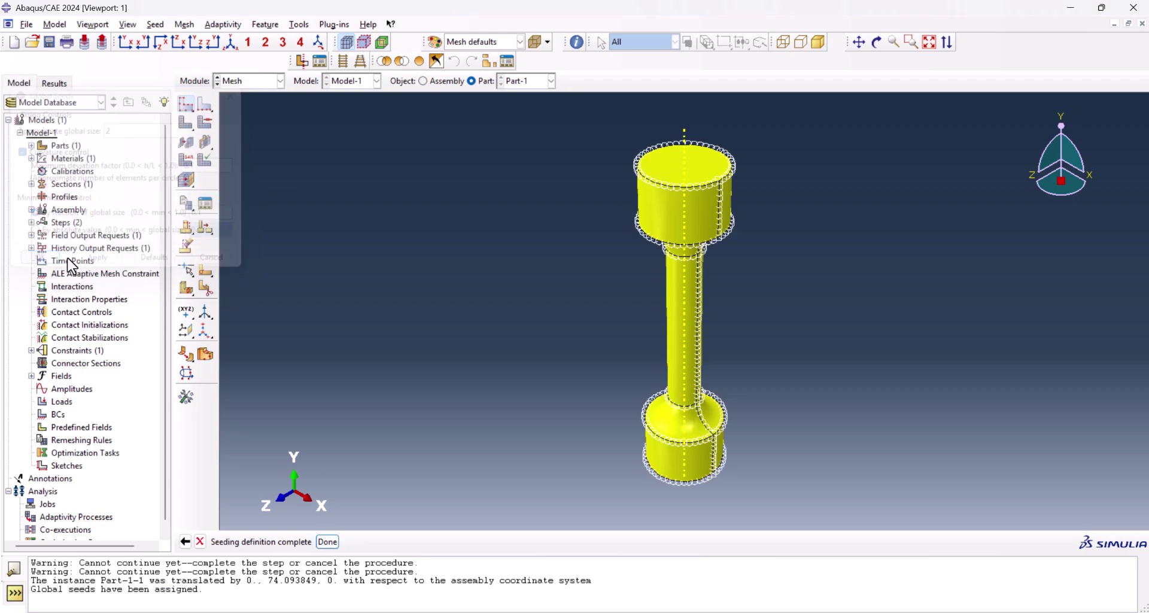
left_click(191, 127)
left_click(296, 545)
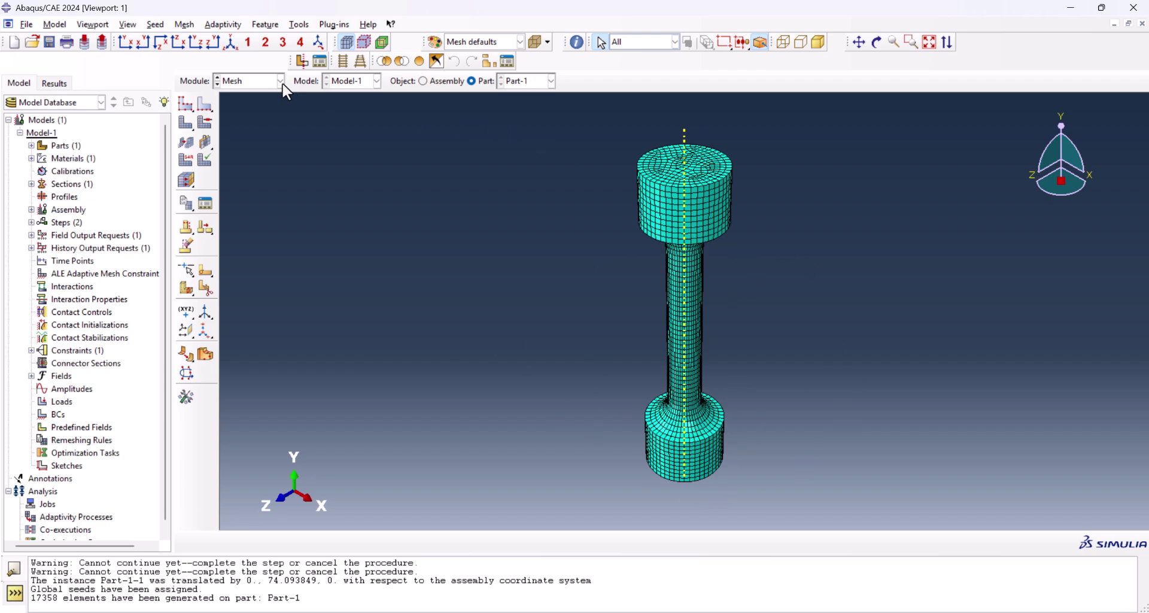
left_click(263, 81)
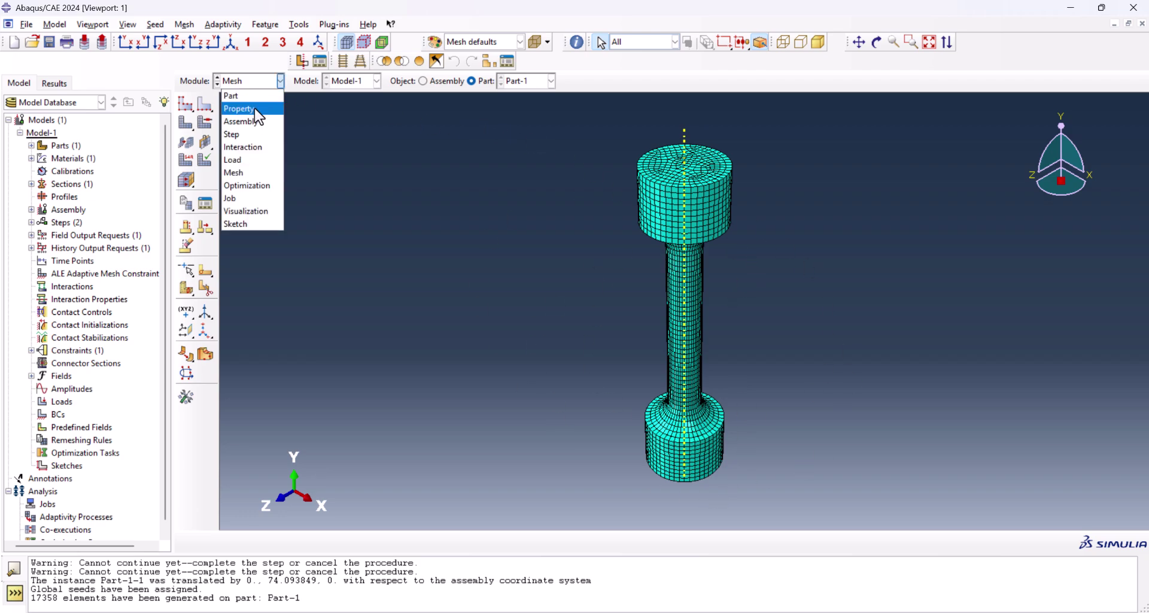
Switch via Property to the Load module and bring up the Boundary Condition Manager.
left_click(254, 109)
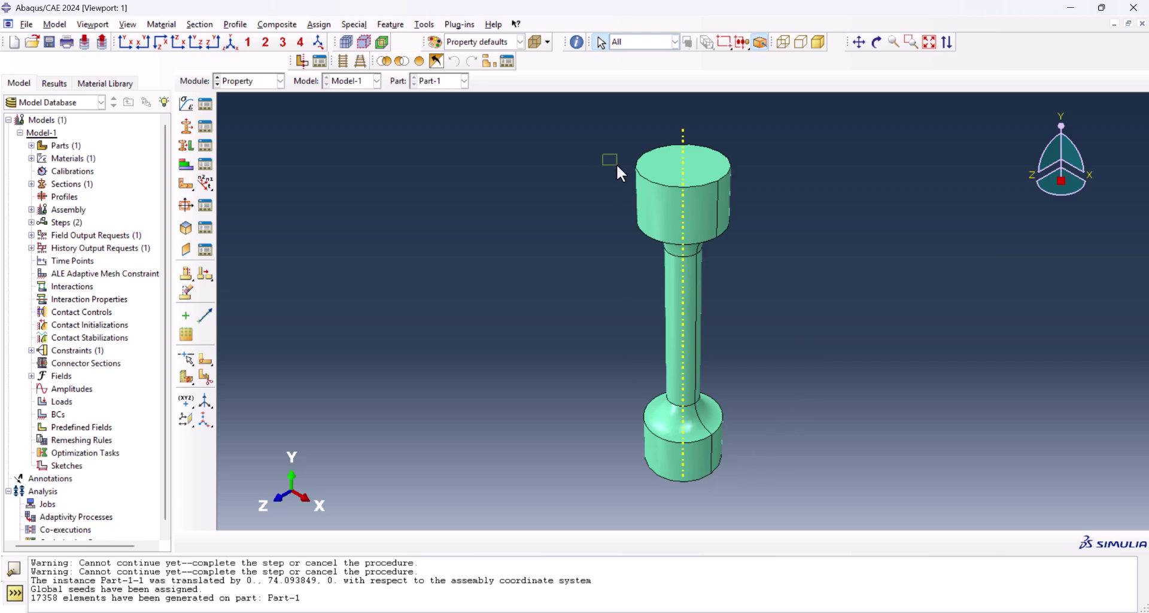
left_click_drag(629, 189, 808, 513)
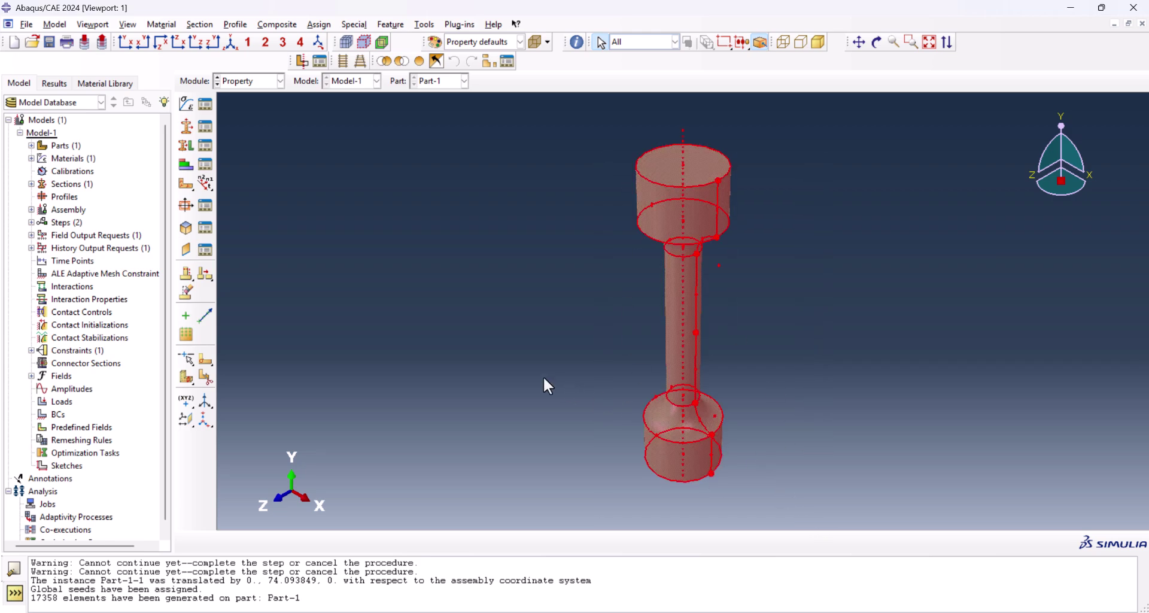
left_click(255, 82)
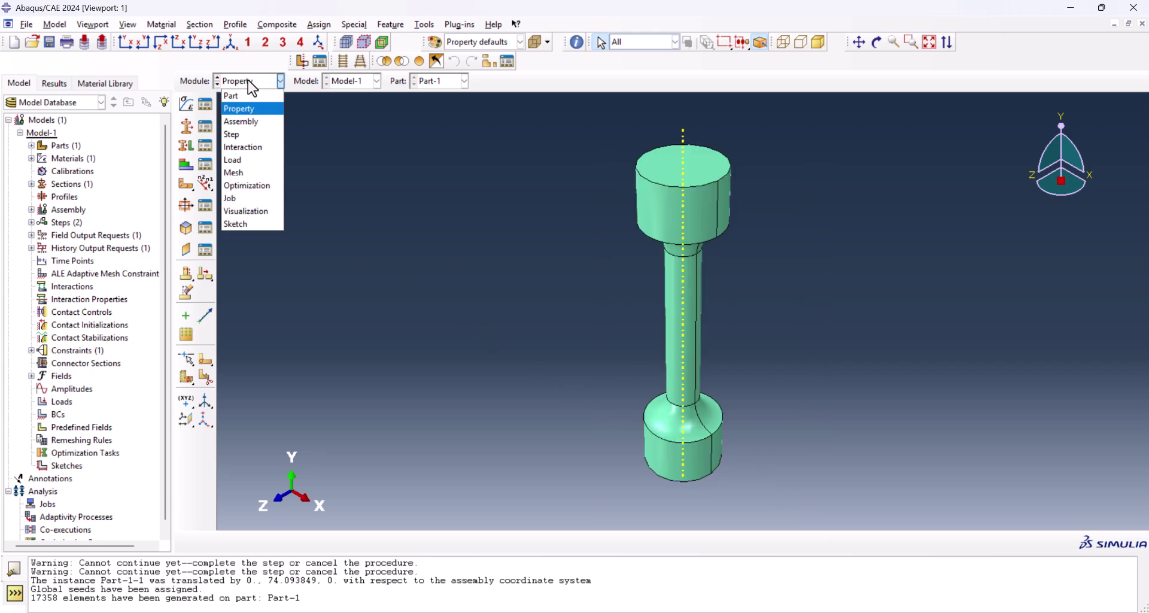
left_click(246, 160)
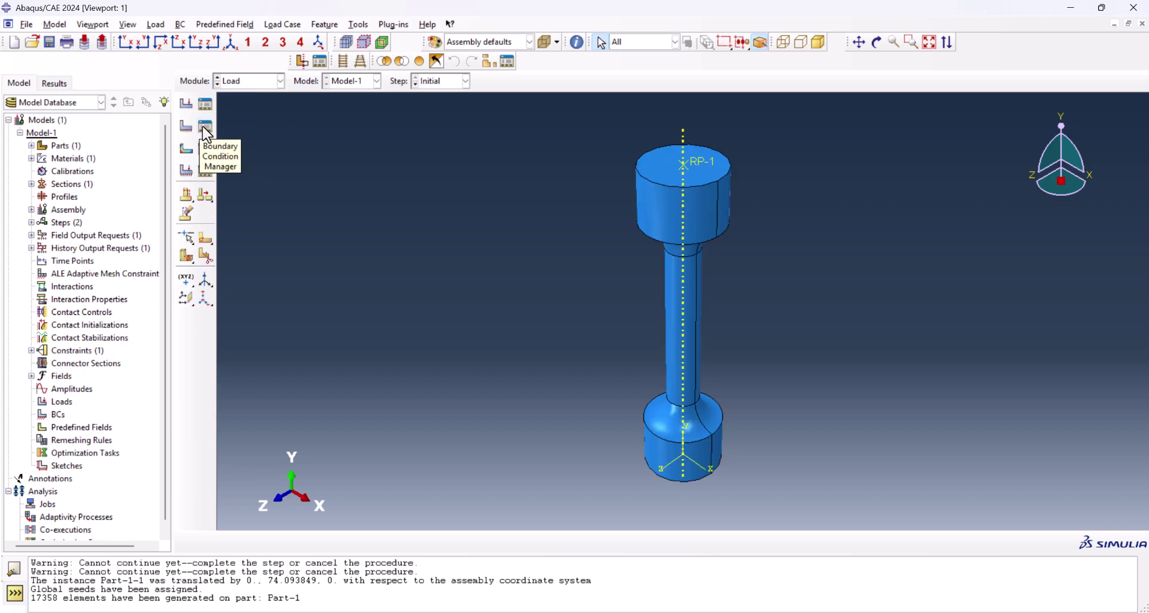
left_click(206, 126)
Create BC-1, an Encastre clamp on the bottom head cell, in the Initial step.
left_click(99, 361)
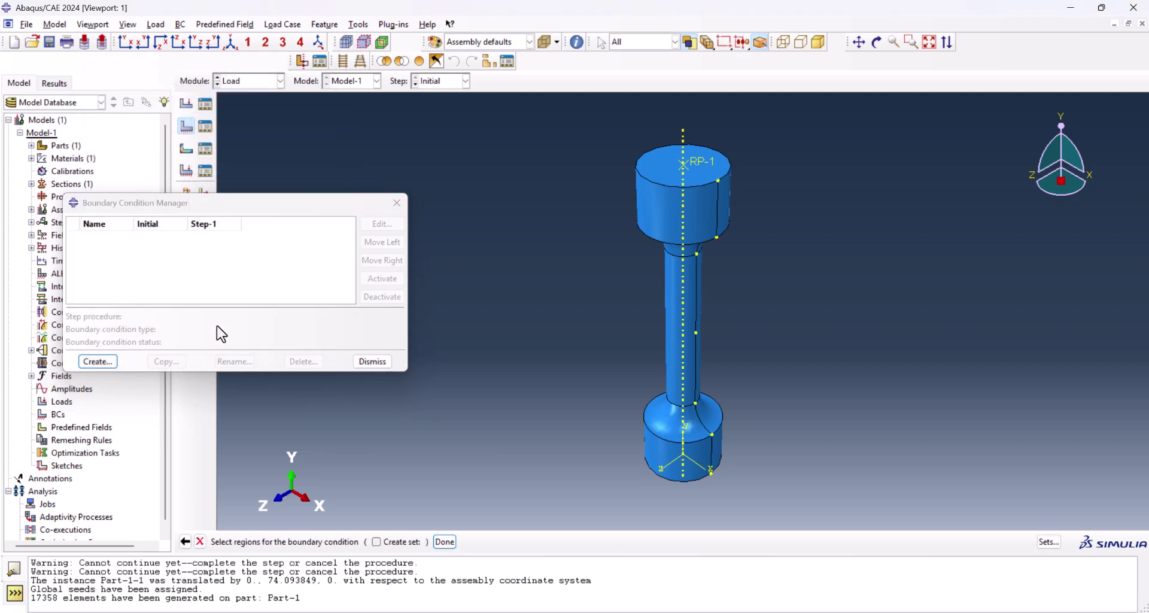
left_click(643, 42)
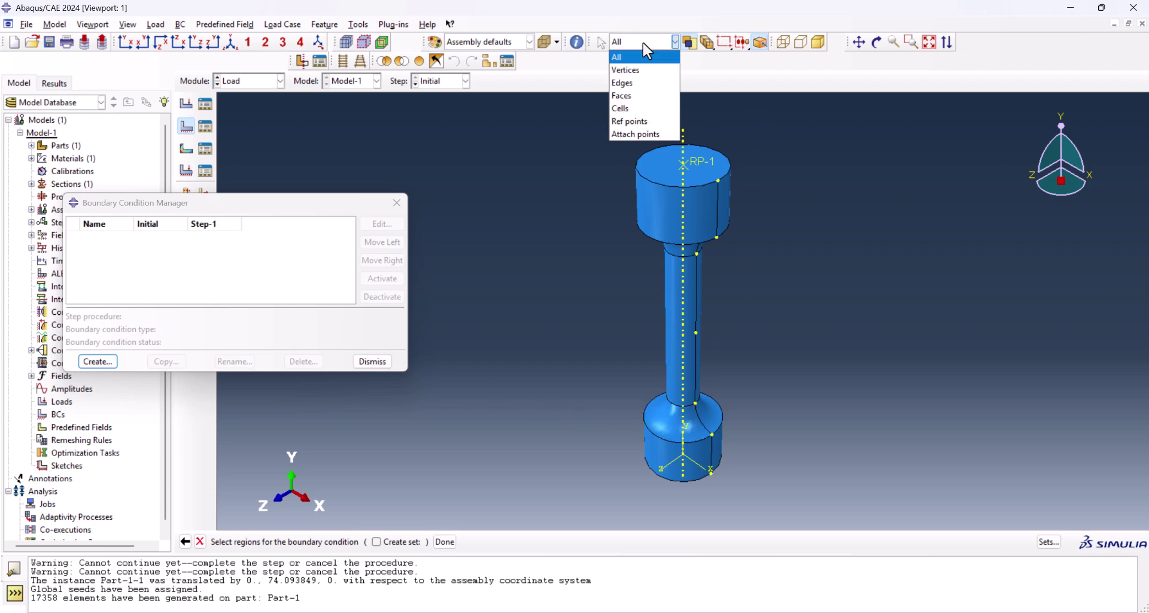
left_click(627, 108)
left_click(674, 452)
left_click(447, 543)
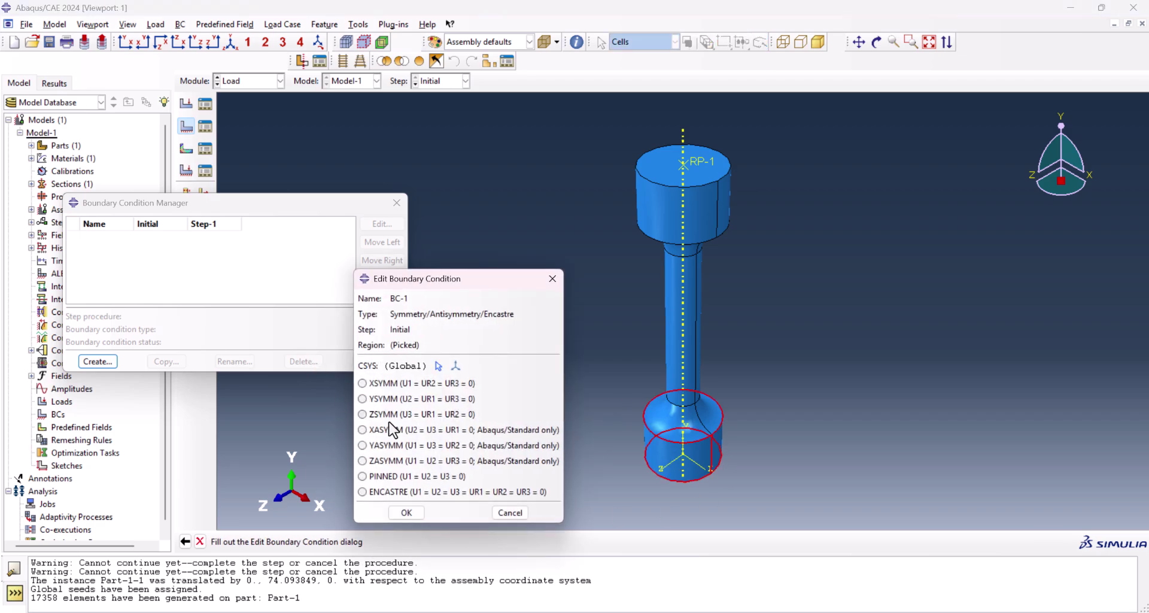
left_click(397, 492)
left_click(405, 512)
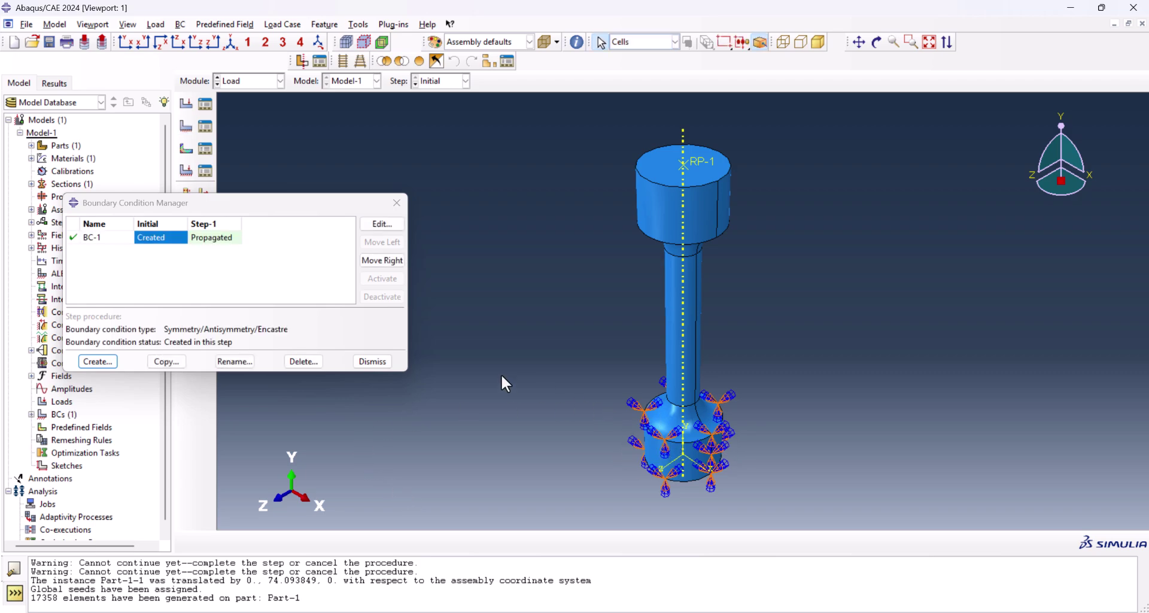
Create BC-2, a Displacement/Rotation condition fixing U1–U3 and UR1–UR3 at RP-1.
left_click(97, 361)
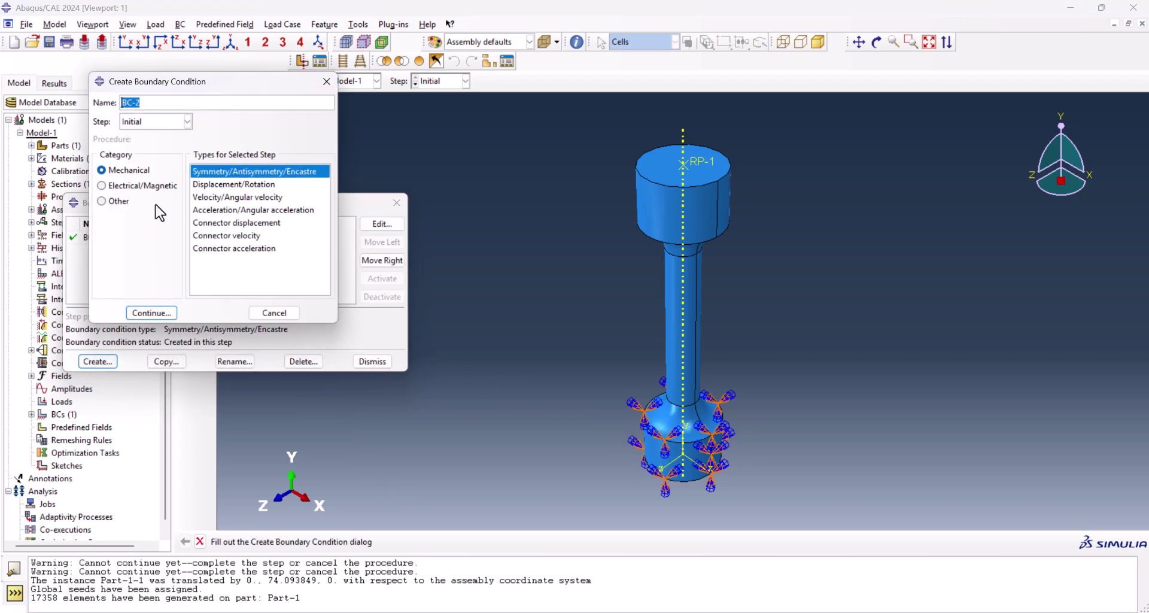
left_click(234, 185)
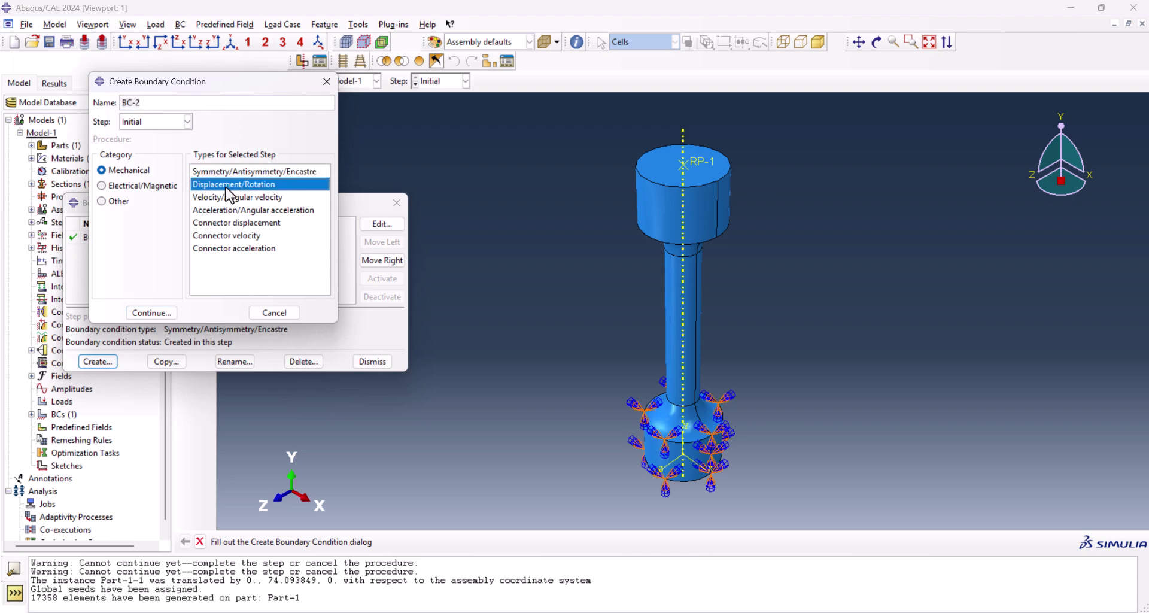
left_click(166, 312)
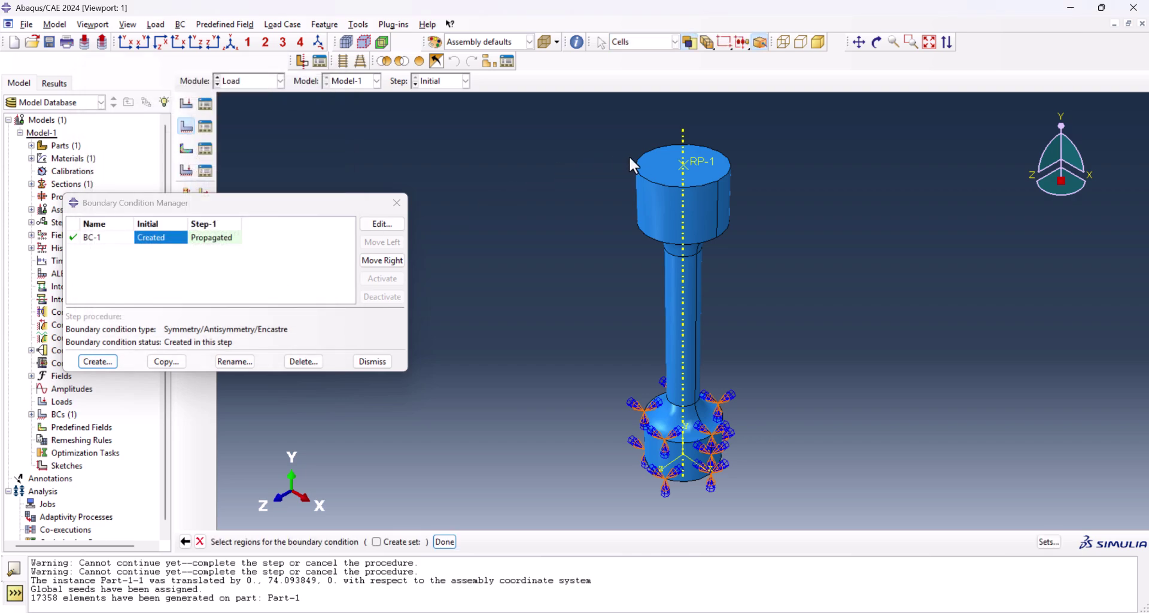
left_click(699, 160)
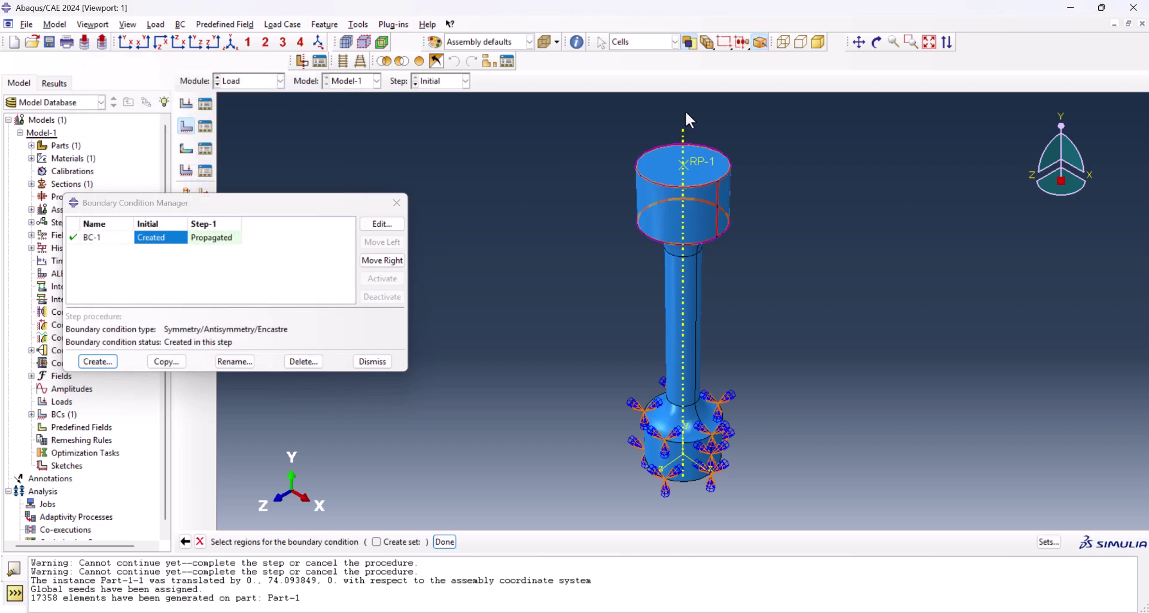
left_click(658, 42)
left_click(629, 57)
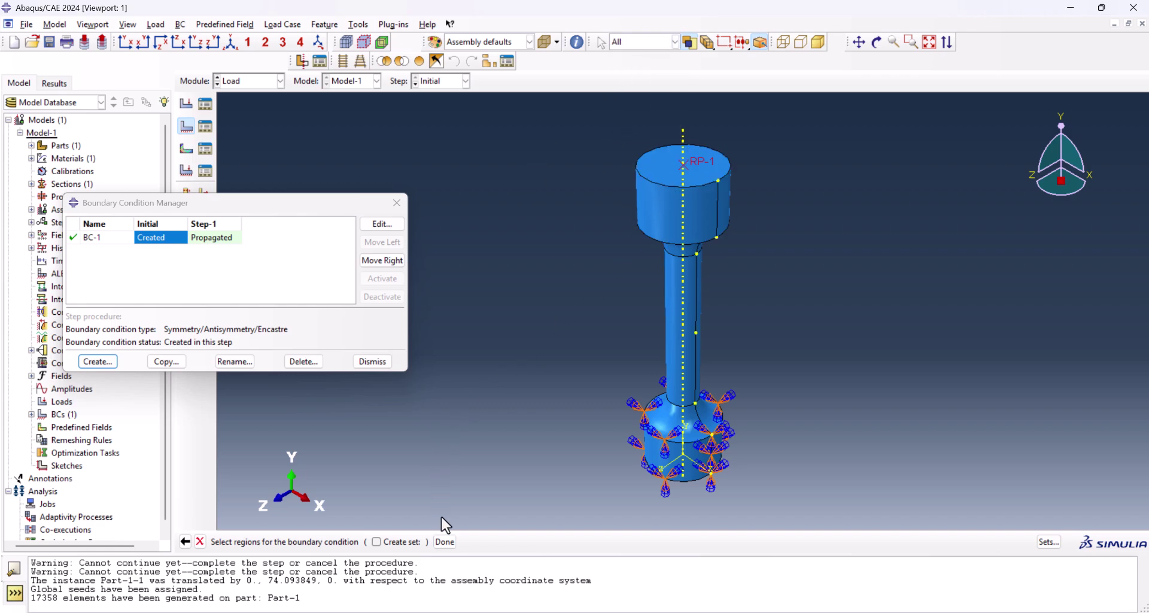
left_click(446, 541)
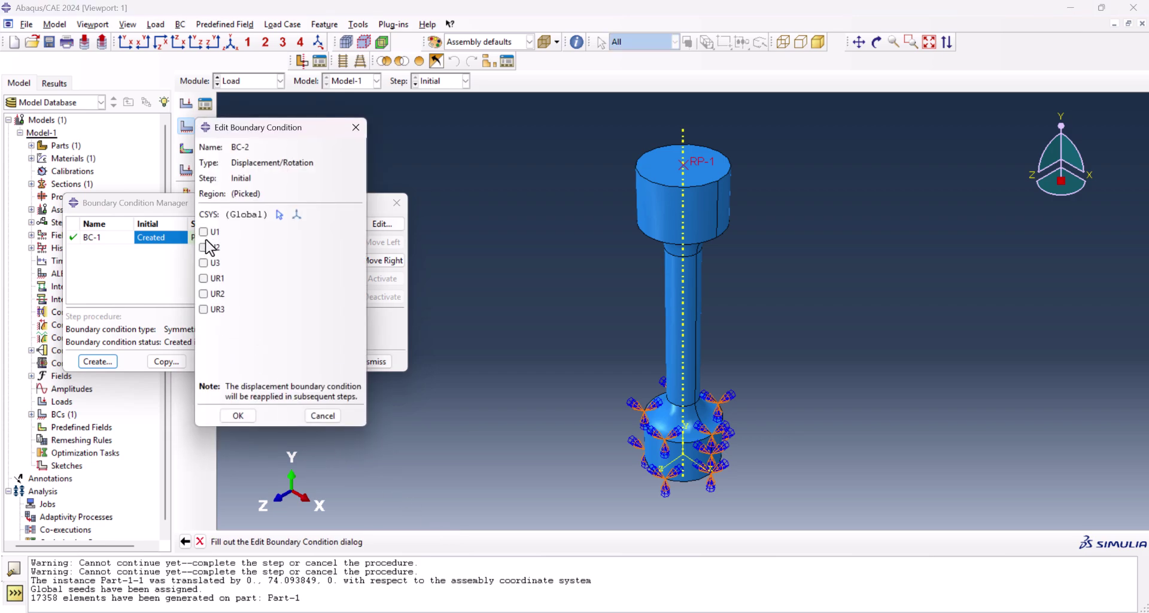
left_click(204, 231)
left_click(204, 263)
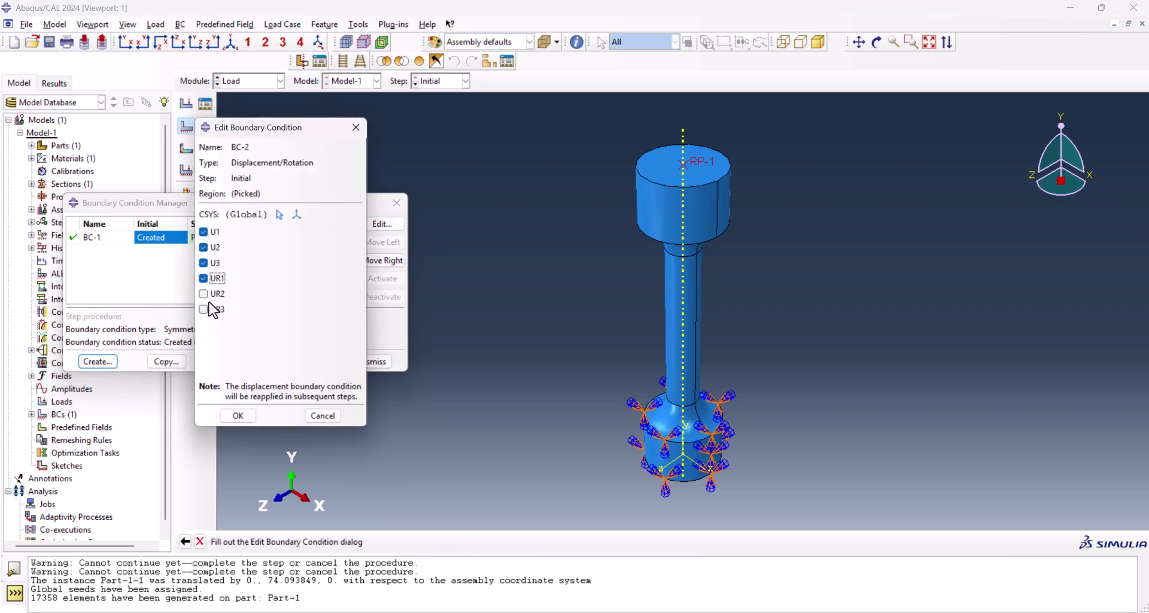
left_click(204, 294)
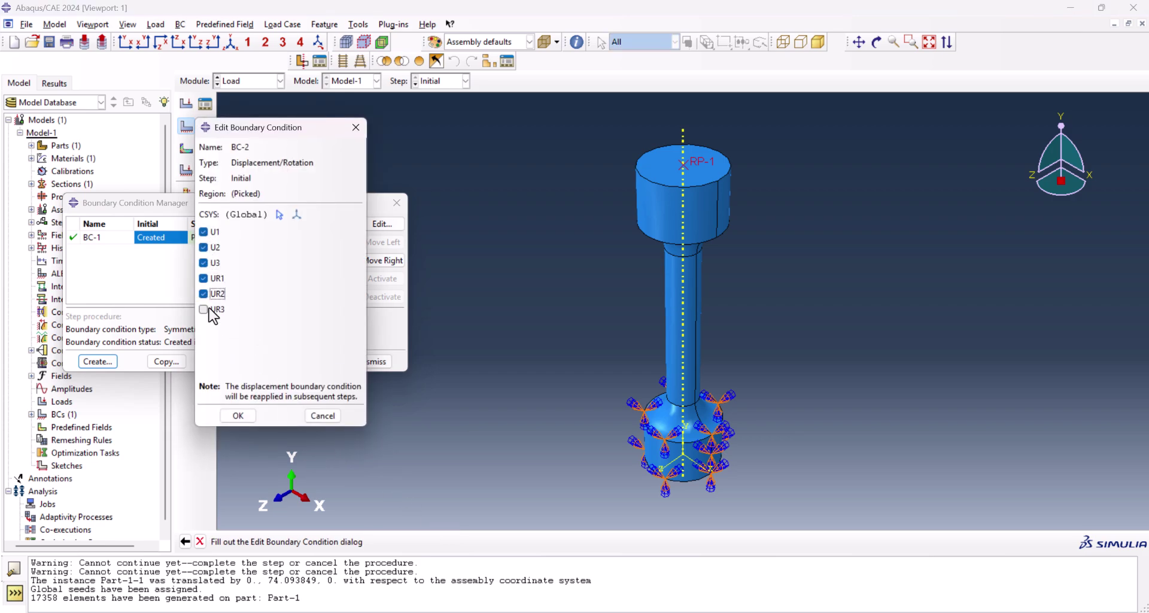
left_click(238, 416)
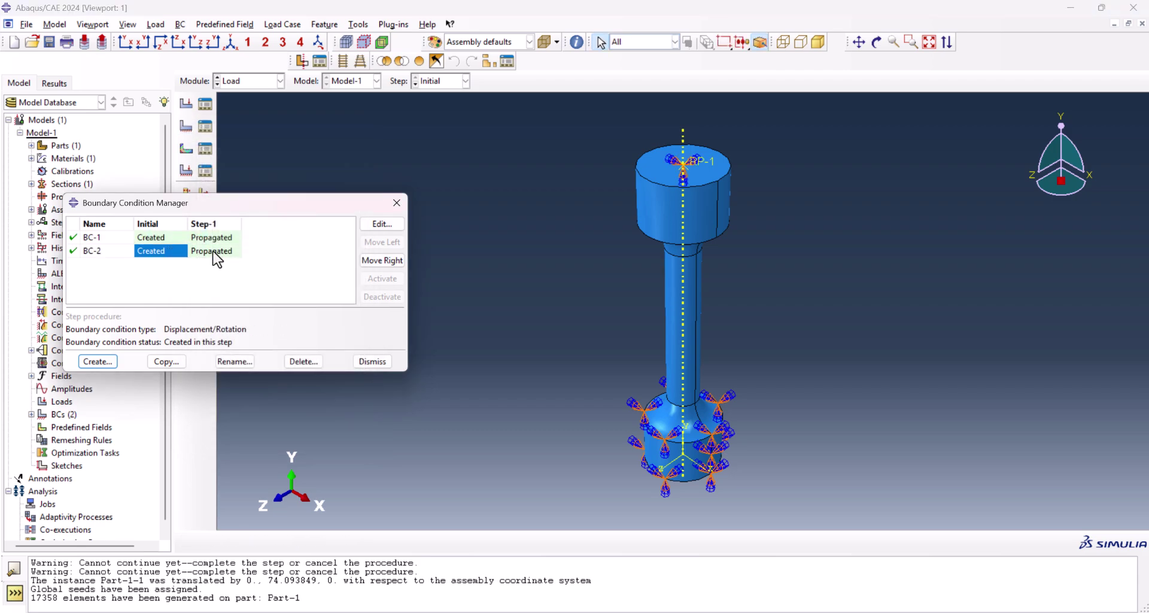
Set BC-2's U2 to 28 in Step-1 and create a tabular amplitude Amp-1.
double_click(214, 253)
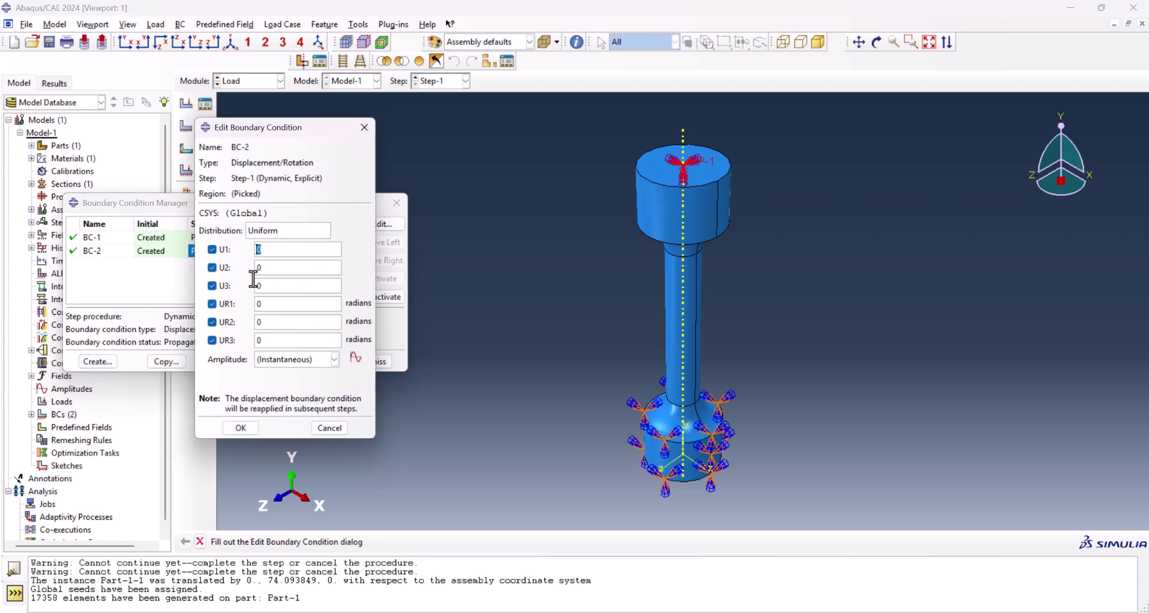
left_click(260, 268)
type("28")
left_click(284, 362)
left_click(323, 363)
left_click(356, 359)
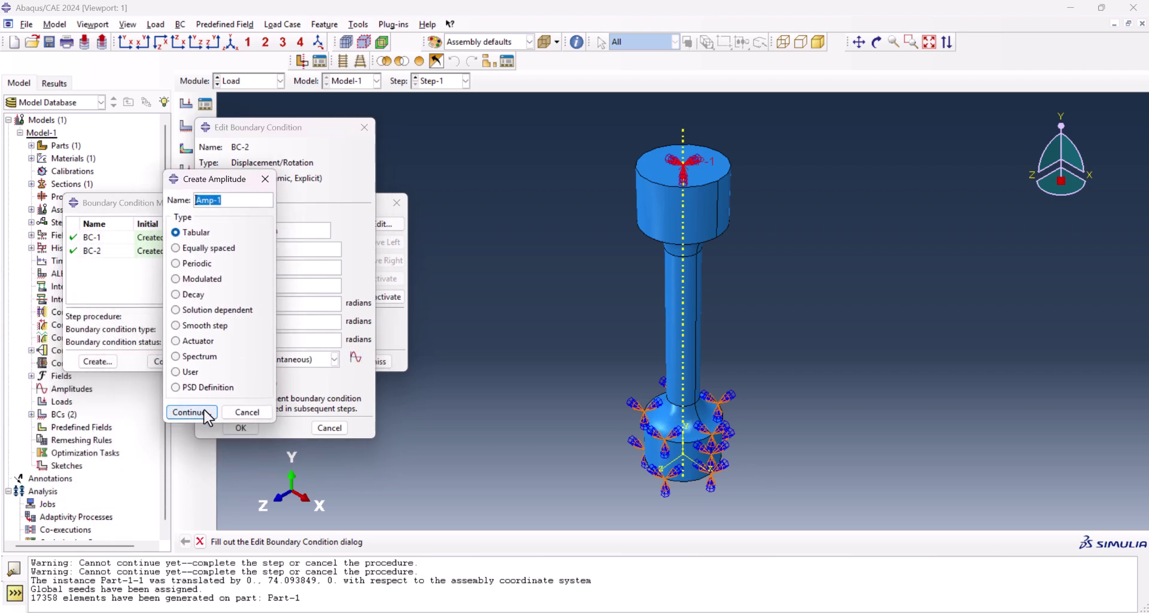
left_click(207, 412)
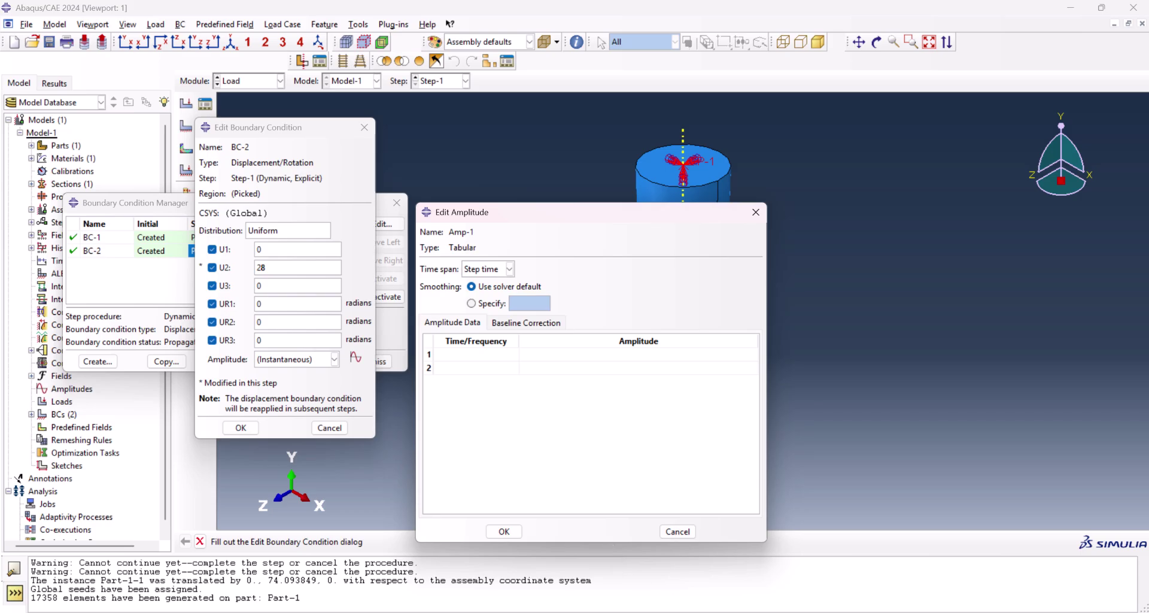
Copy the amplitude values K3:L13 from the Excel sheet.
key("alt+Tab")
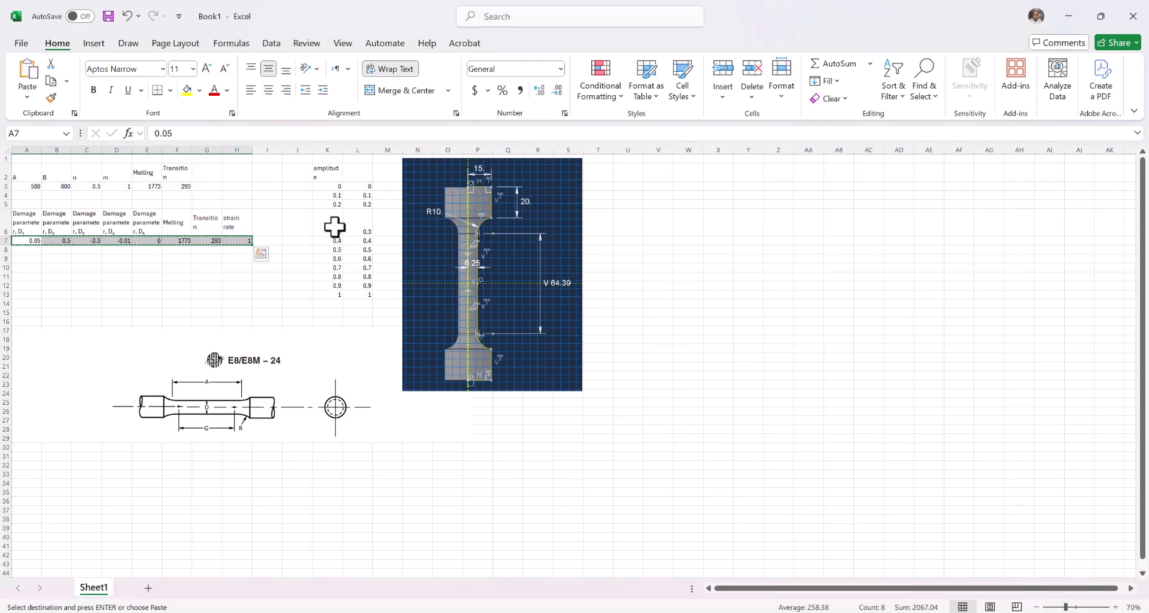
left_click_drag(336, 186, 364, 292)
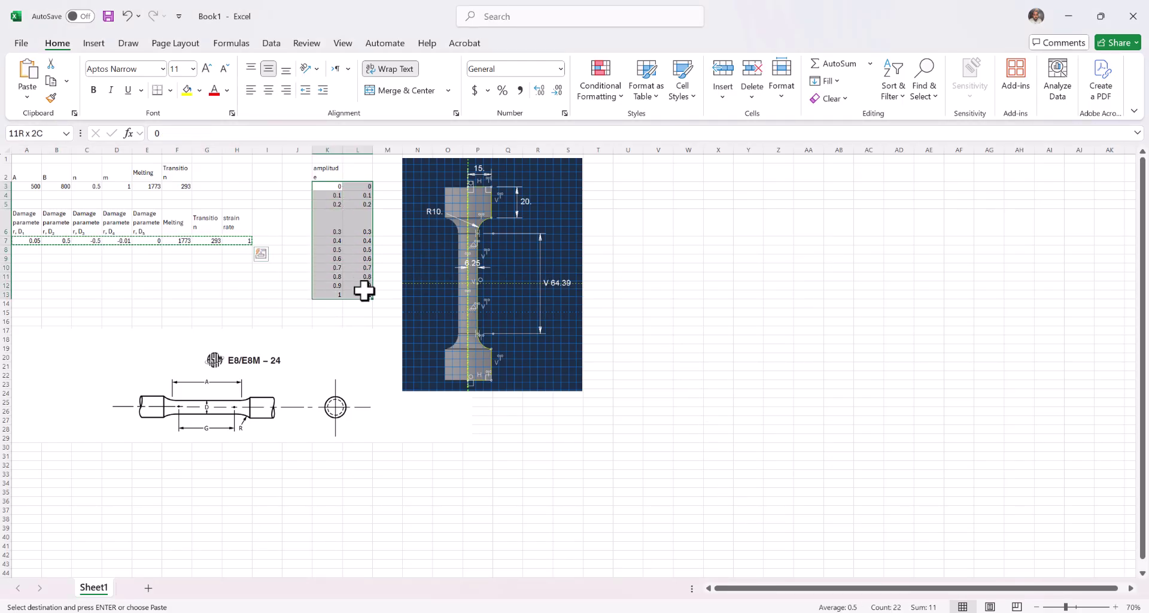
right_click(350, 246)
left_click(383, 233)
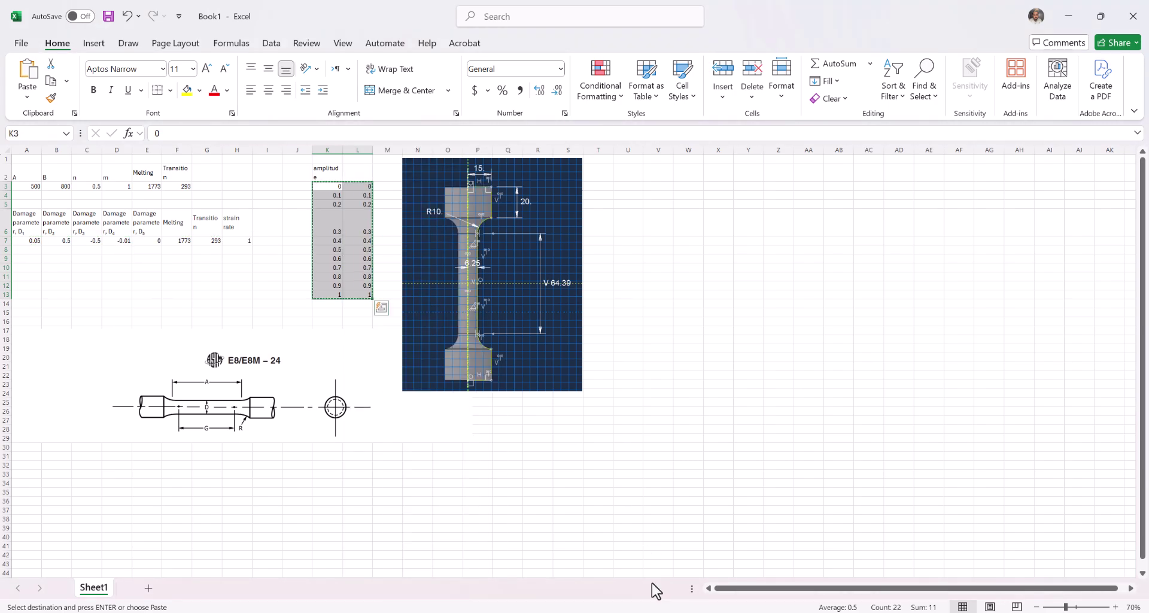
Paste the eleven-point 0-to-1 ramp into Amp-1 and make BC-2's Step-1 displacement follow it.
key("alt+Tab")
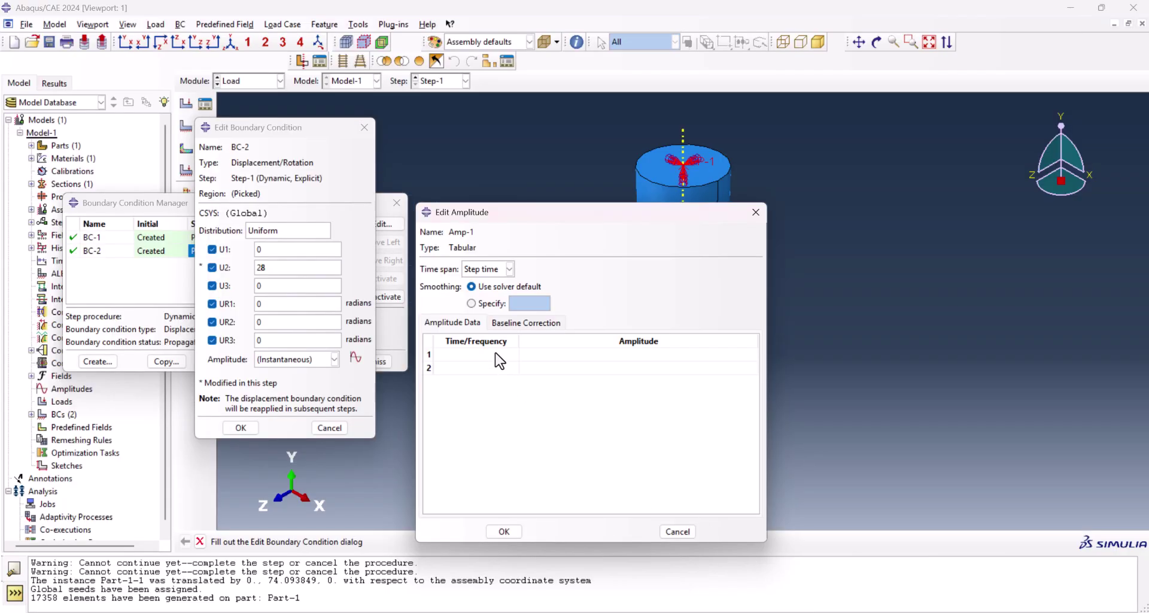
left_click(496, 354)
right_click(500, 354)
left_click(524, 387)
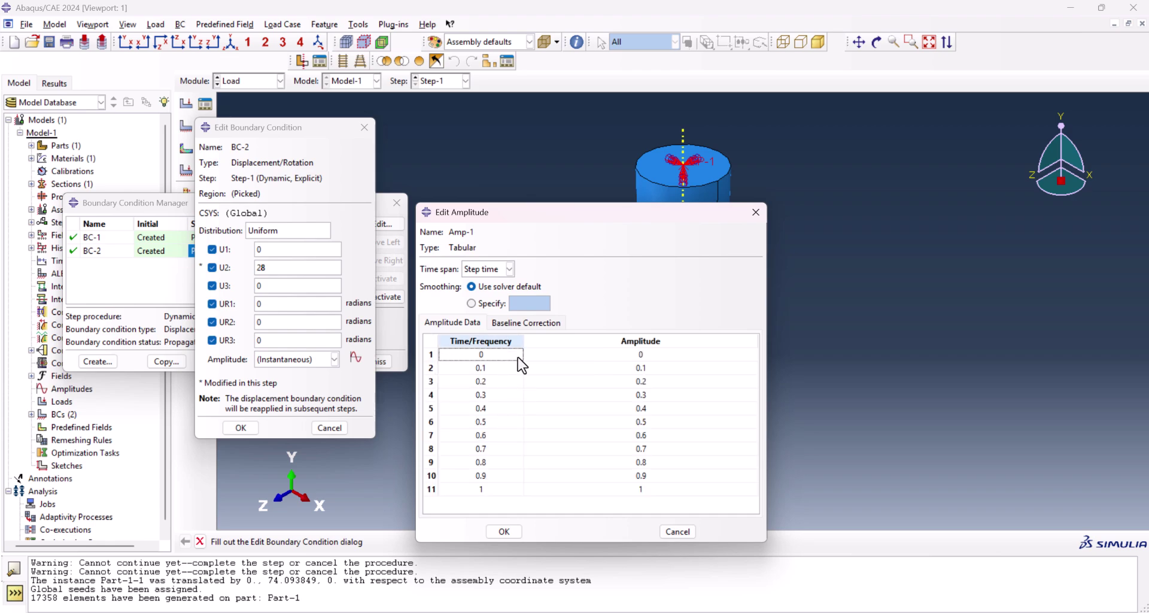
key("Return")
left_click(304, 359)
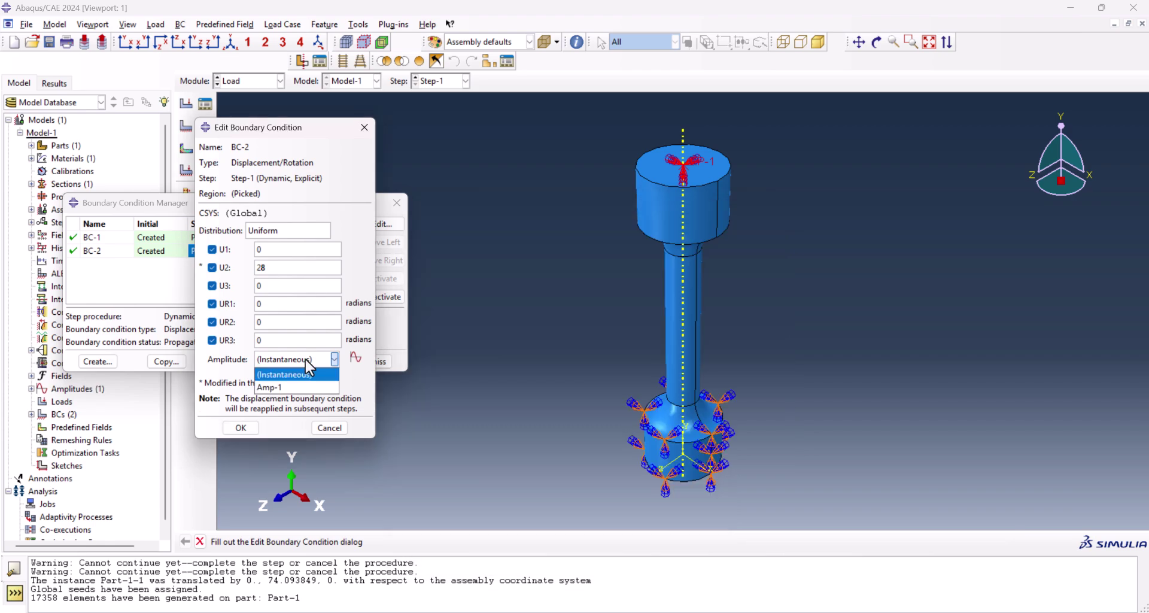
left_click(279, 390)
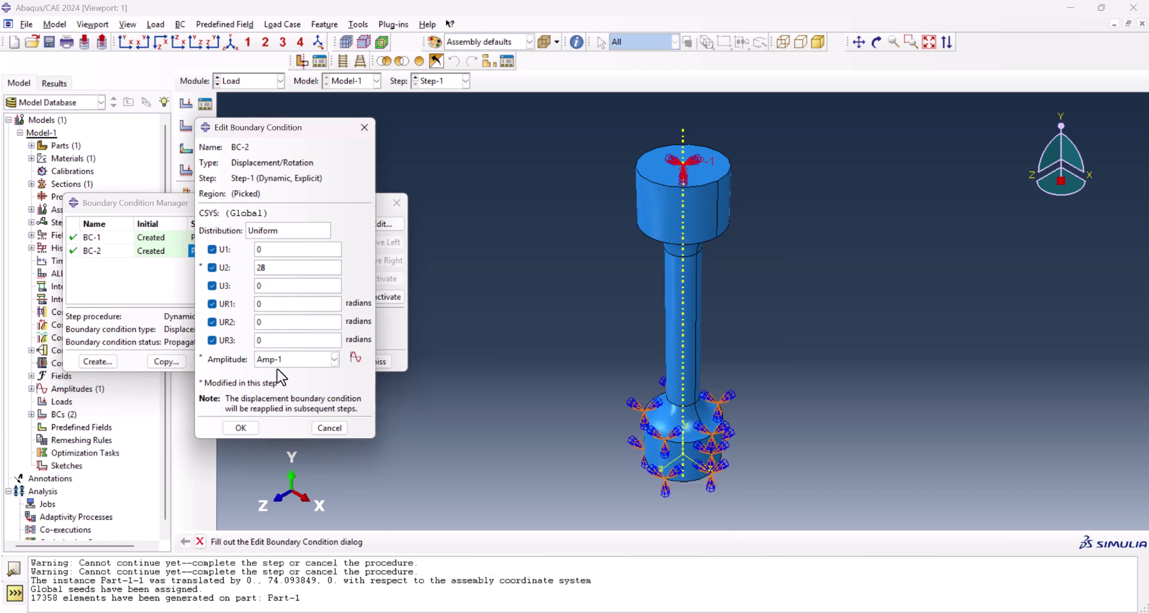
left_click(241, 428)
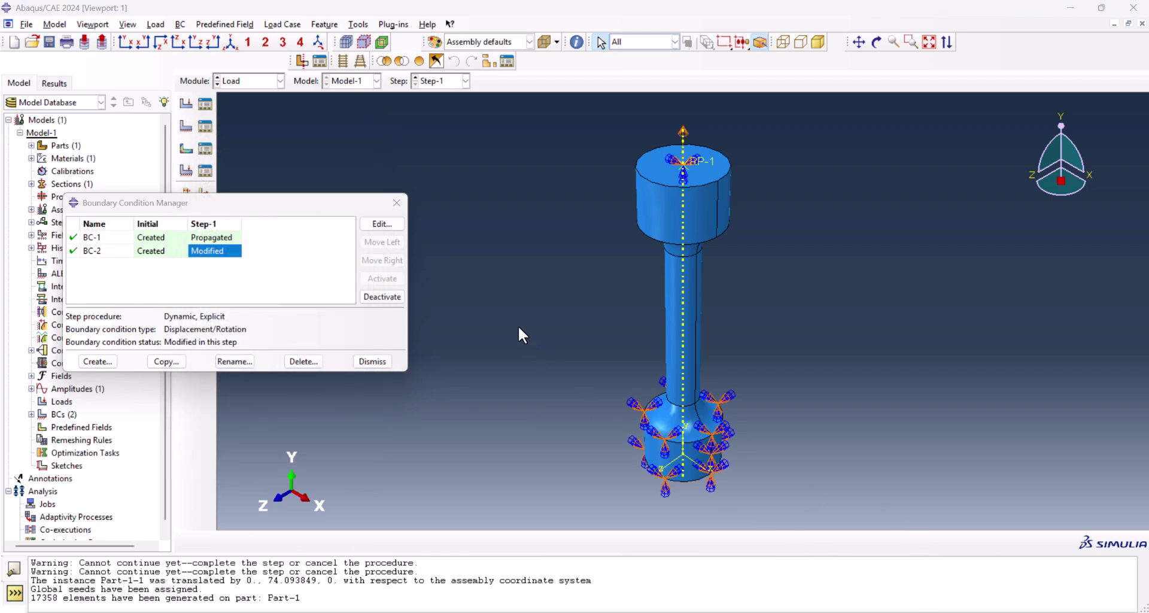
Close the Boundary Condition Manager and return to the Mesh module on Part-1.
left_click(396, 203)
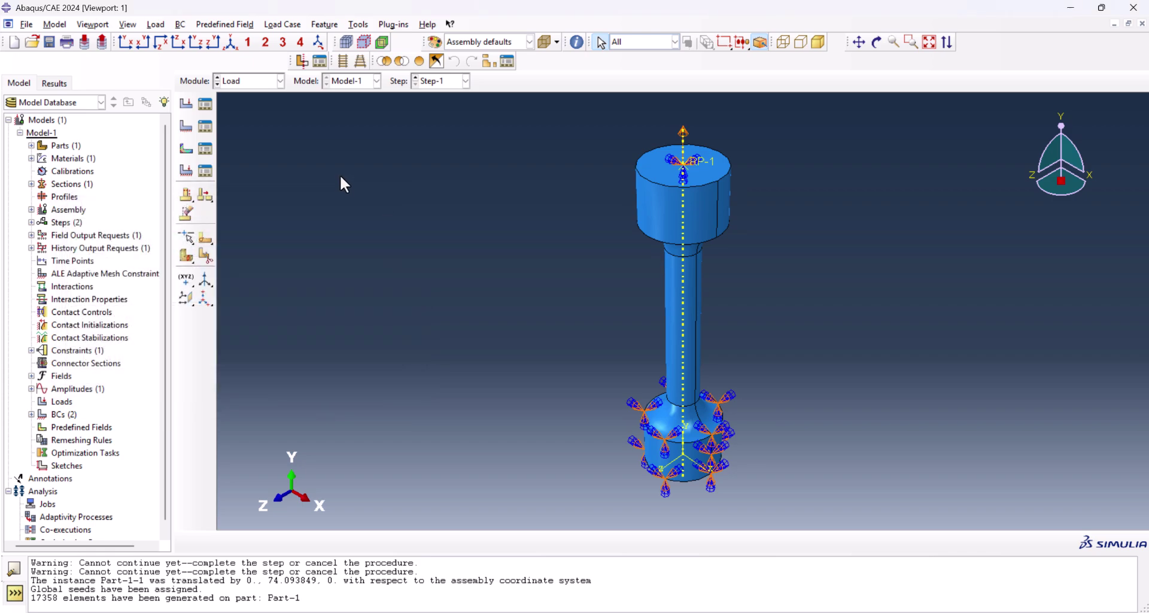
left_click(240, 81)
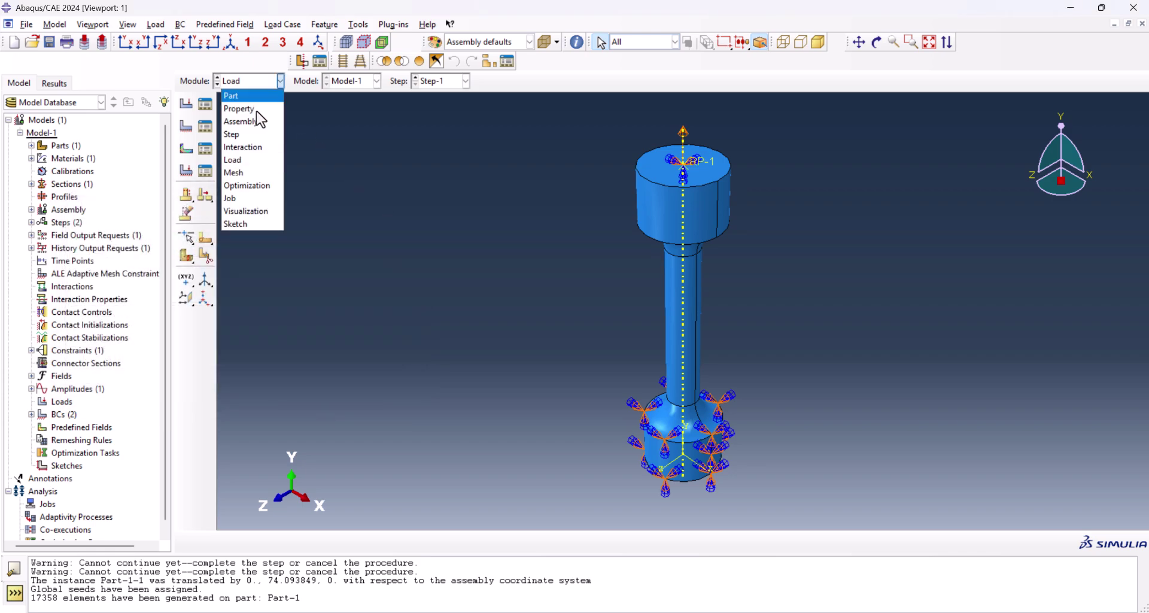
left_click(251, 173)
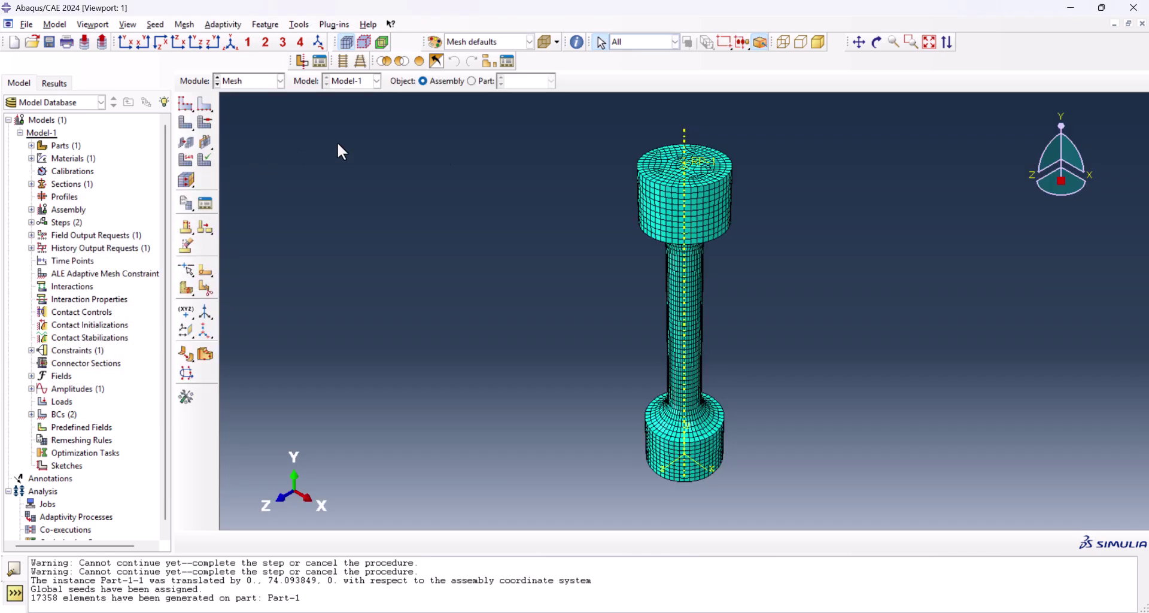
left_click(482, 82)
Assign Explicit C3D8 full-integration hex elements to the whole specimen.
left_click(190, 163)
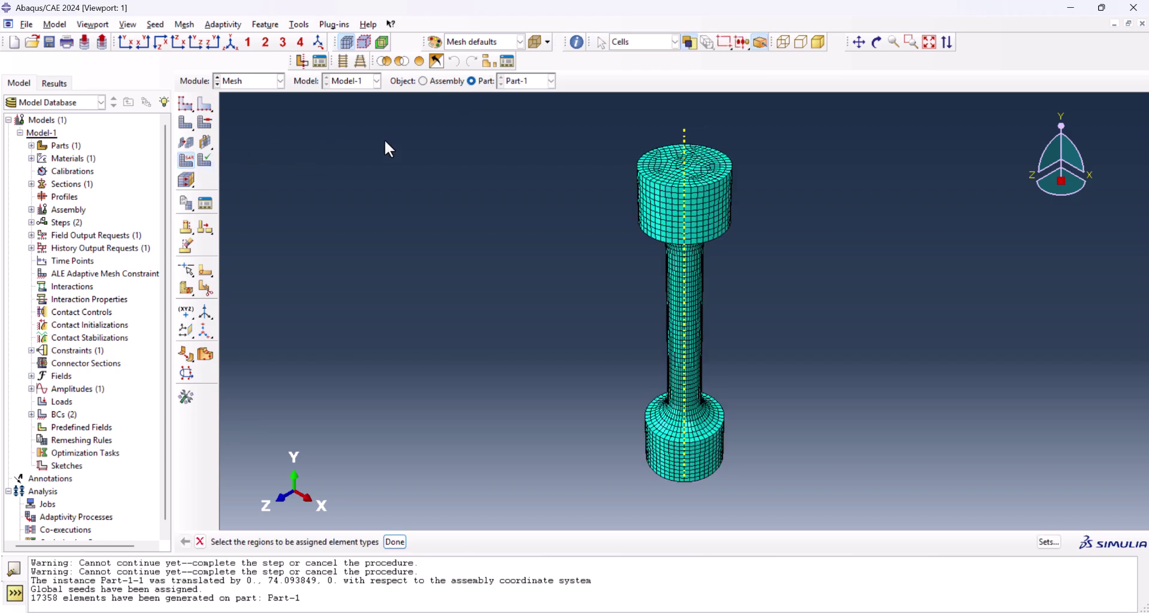
left_click_drag(441, 123, 803, 512)
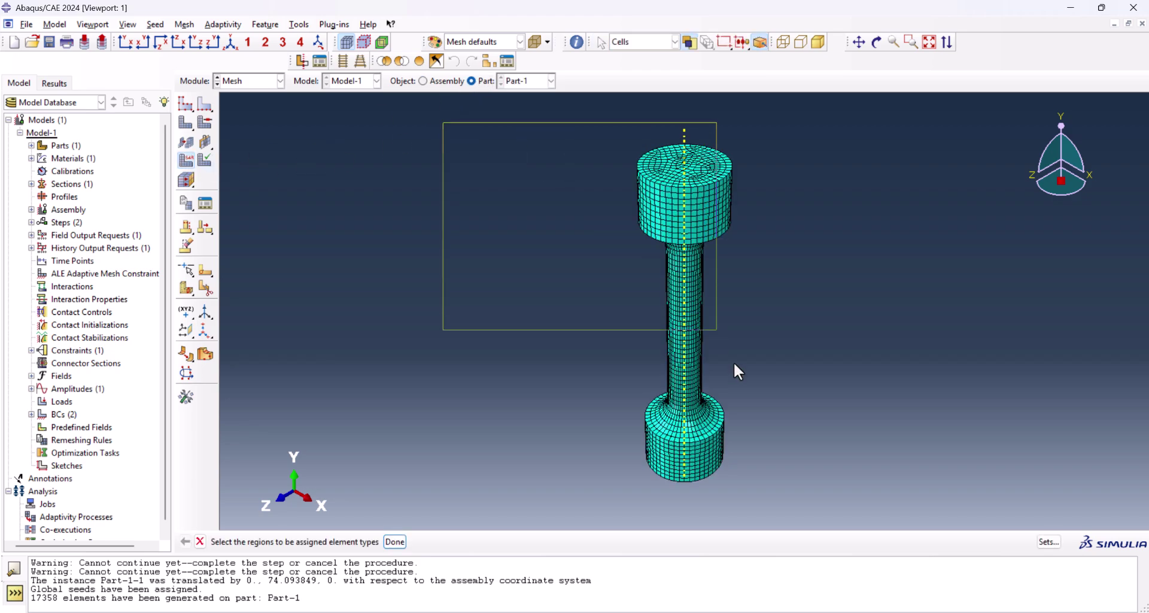
left_click(394, 542)
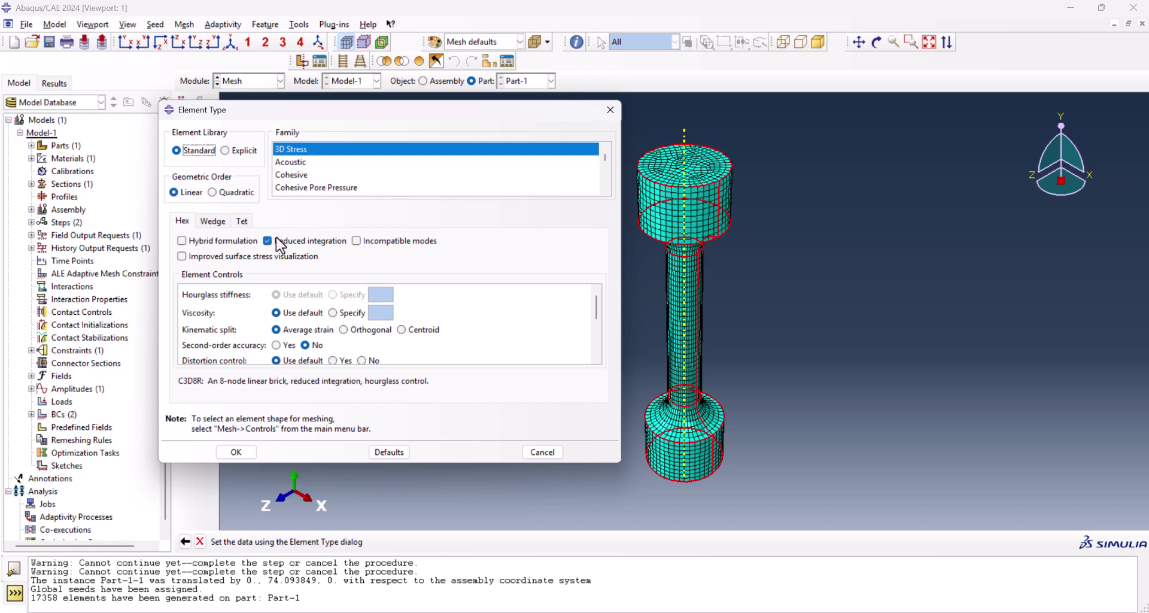
left_click(278, 239)
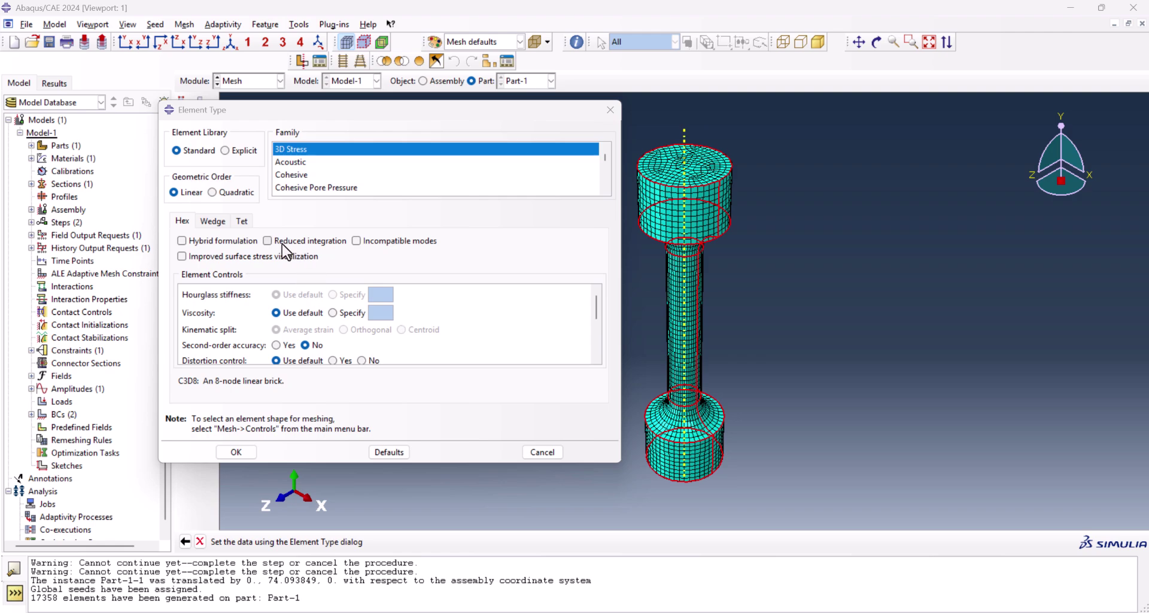
left_click(236, 151)
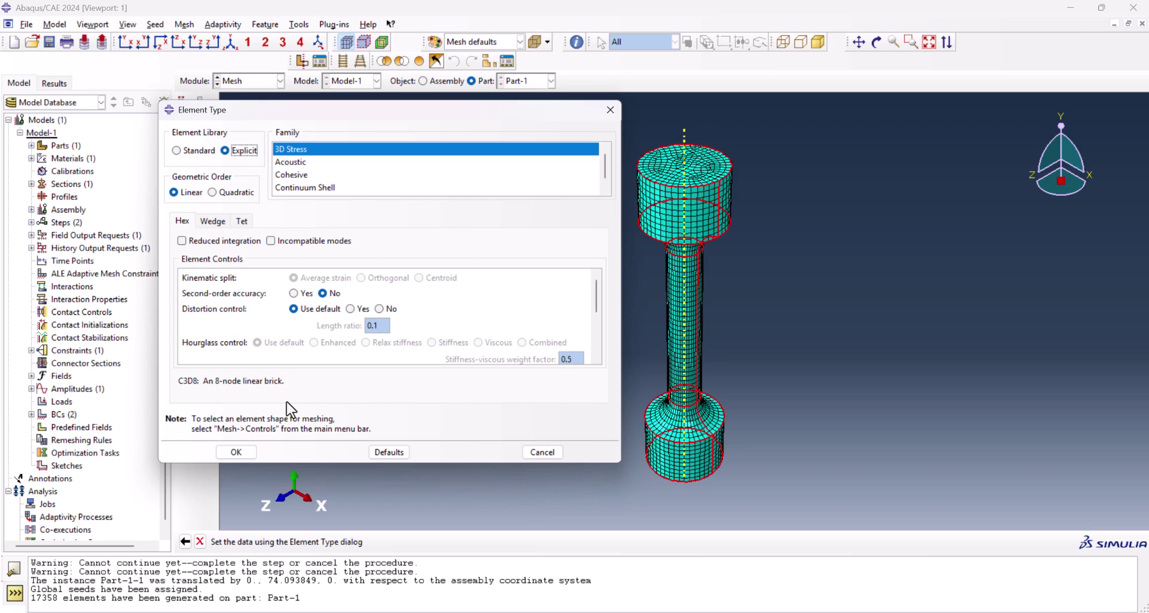
left_click(255, 453)
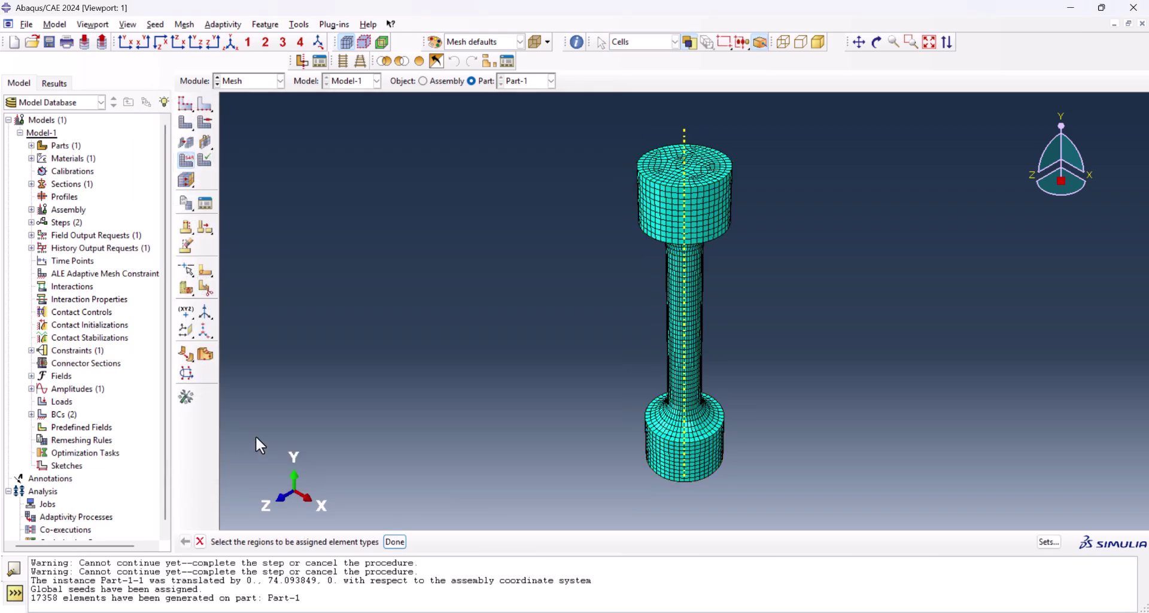
left_click(258, 84)
Create a full-analysis job named JCtensileTest for Model-1.
left_click(250, 199)
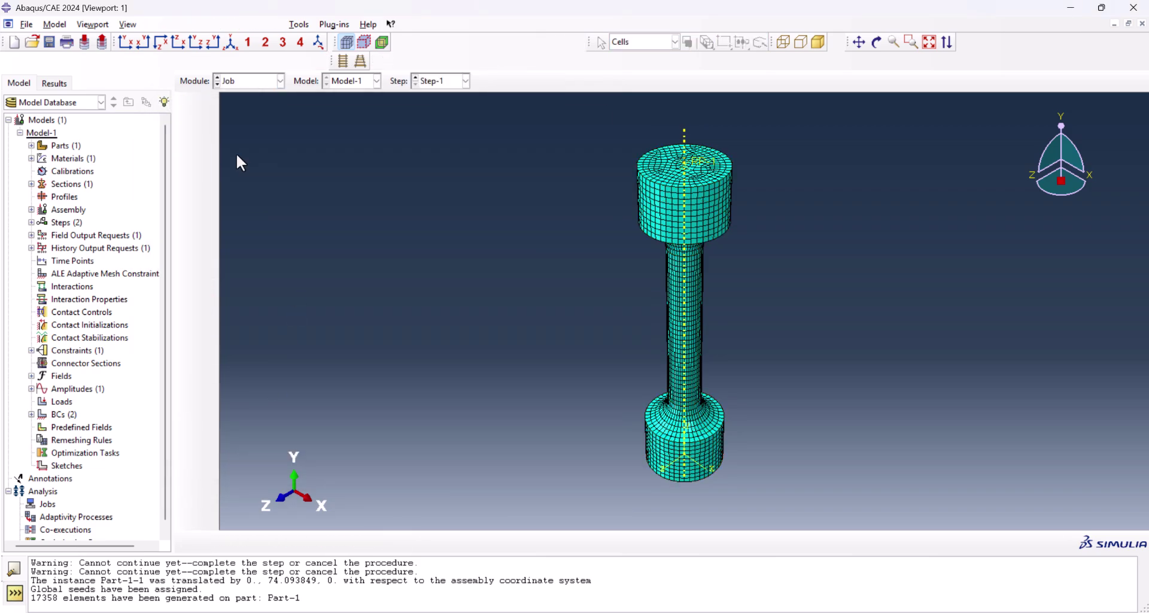
left_click(186, 105)
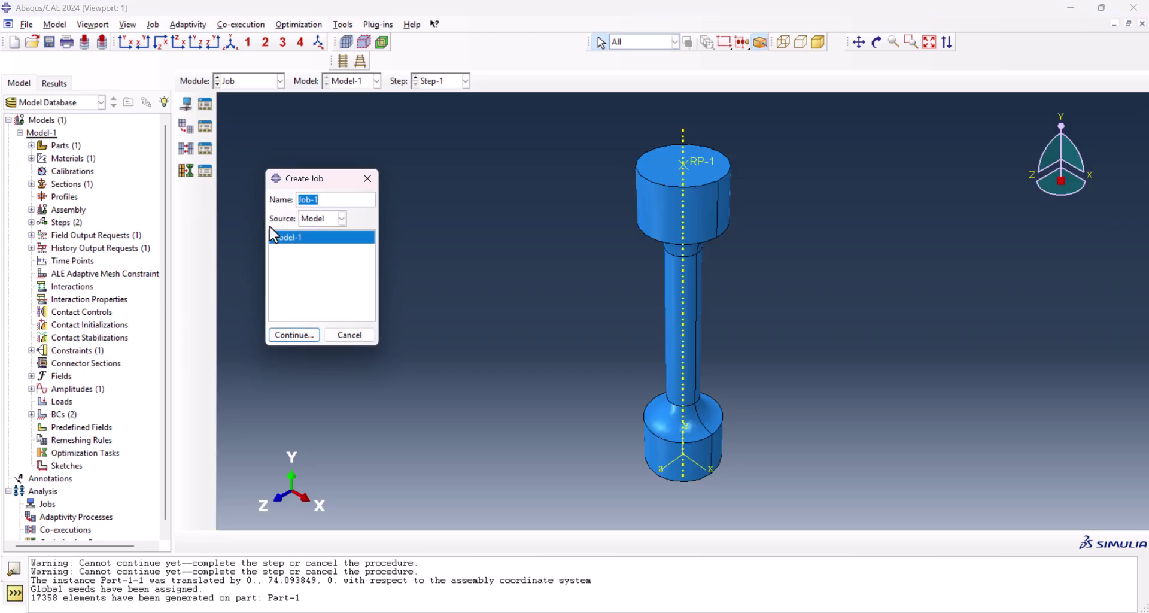
key("BackSpace")
type("tensile")
type("Test")
left_click(296, 334)
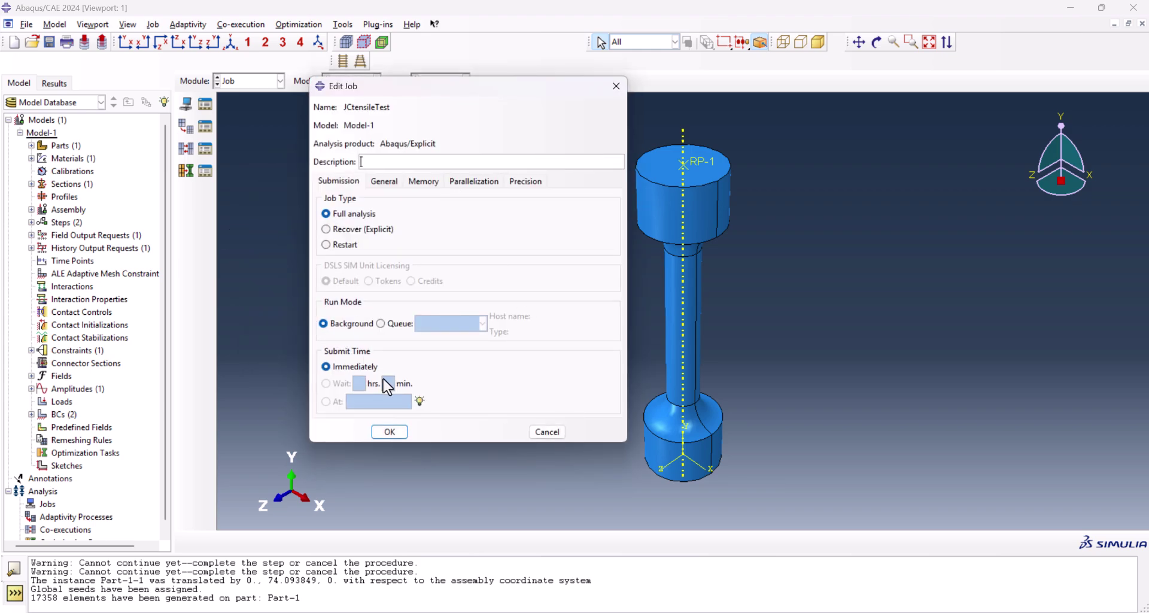
left_click(391, 431)
Submit JCtensileTest from the Job Manager and monitor its progress.
left_click(210, 107)
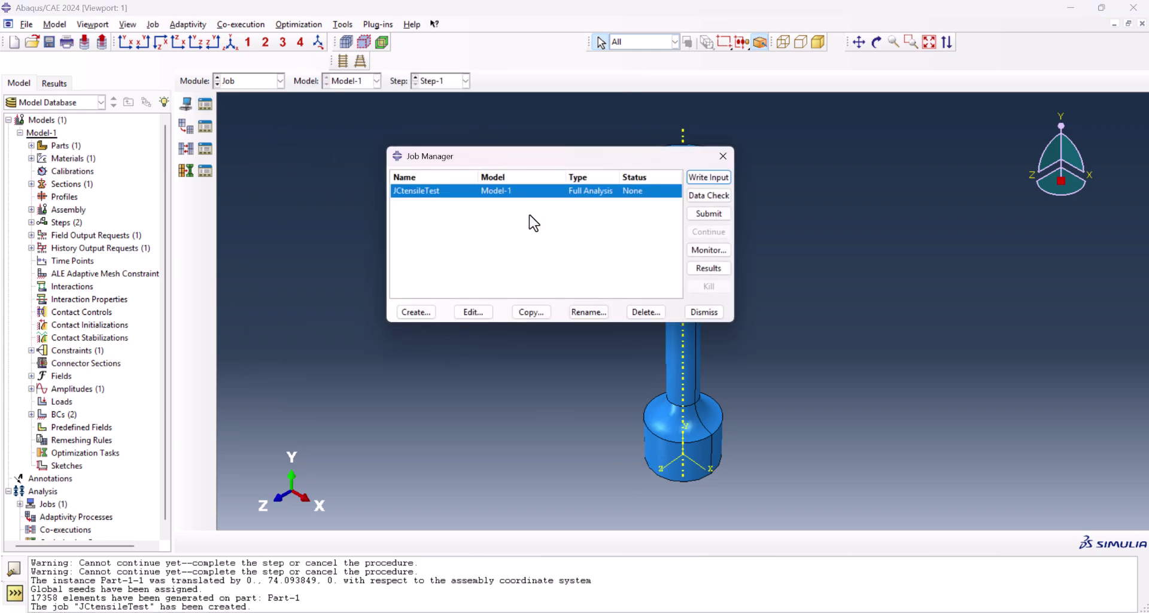
left_click(706, 214)
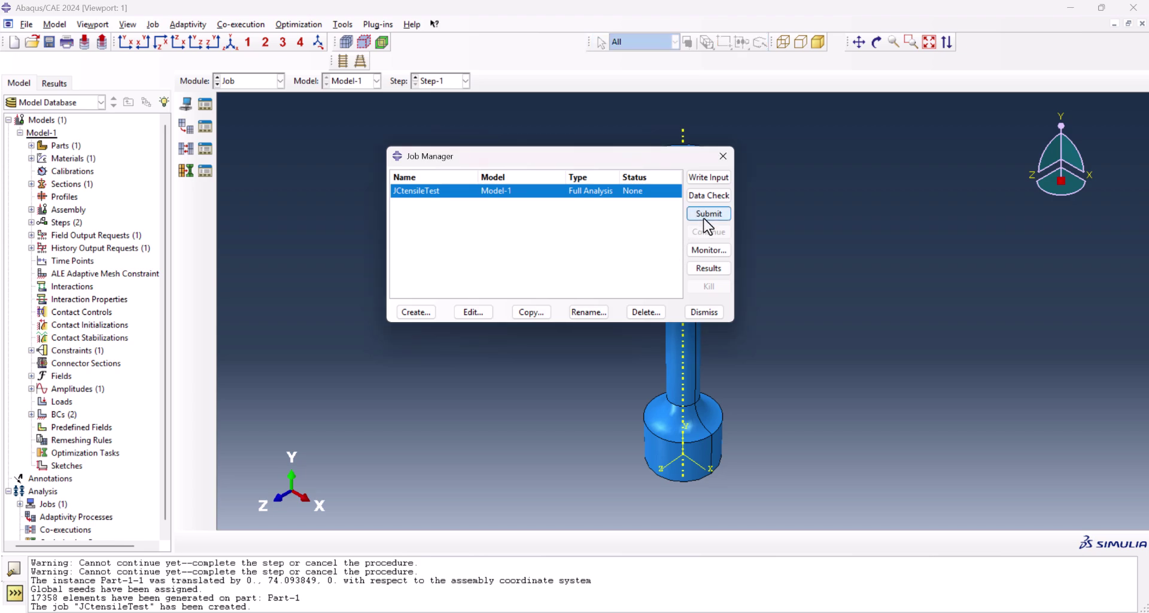
left_click(708, 249)
Close the monitor once JCtensileTest shows Completed in the job list.
left_click_drag(270, 93, 461, 109)
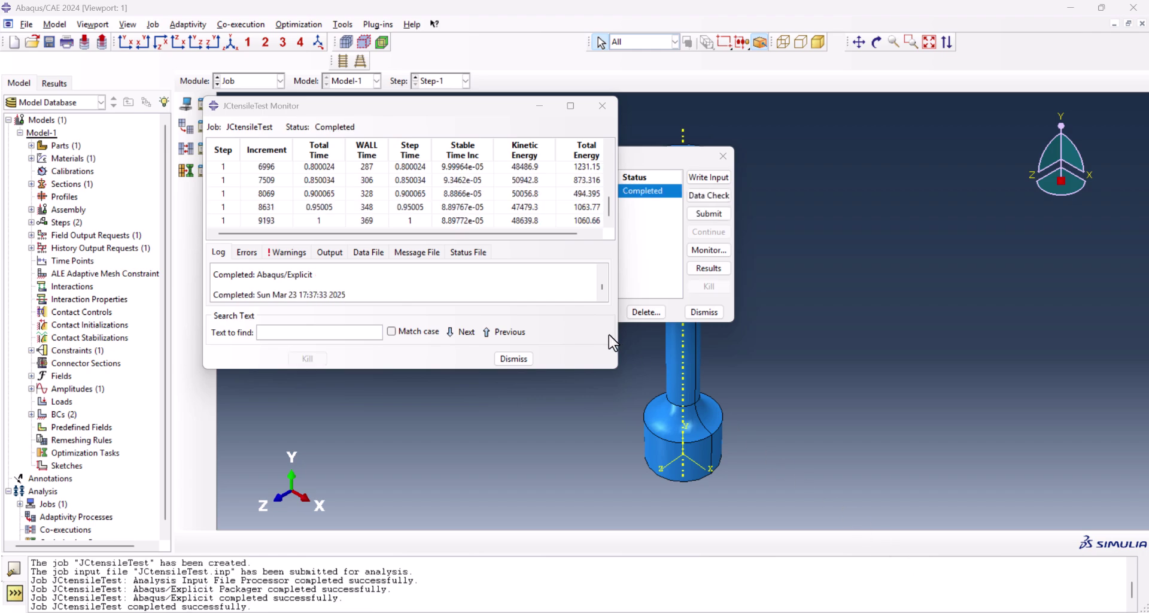
left_click(532, 358)
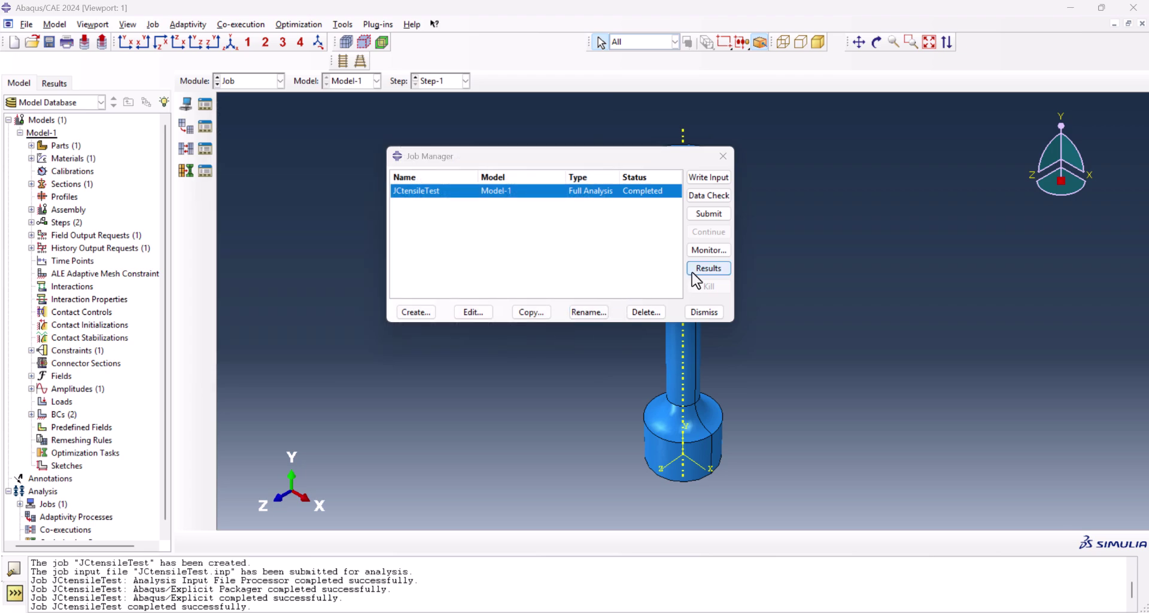
Show JCtensileTest's Mises stress contours and go back to the first, undeformed frame.
left_click(696, 268)
left_click(186, 167)
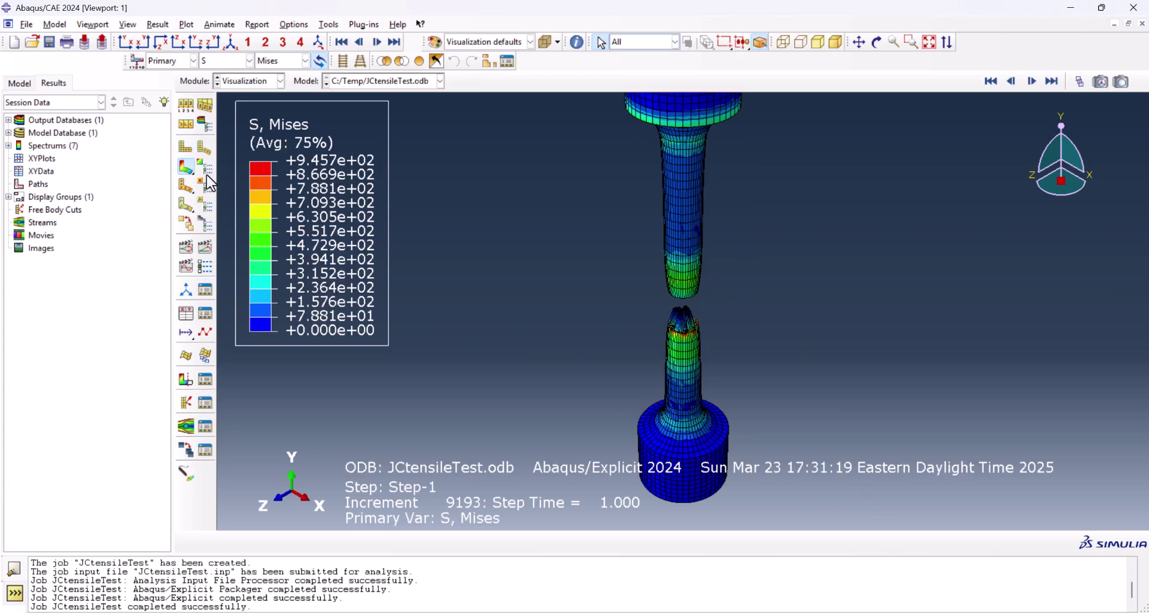
scroll(554, 275, "up", 2)
scroll(558, 292, "up", 2)
scroll(566, 285, "up", 1)
left_click(1074, 82)
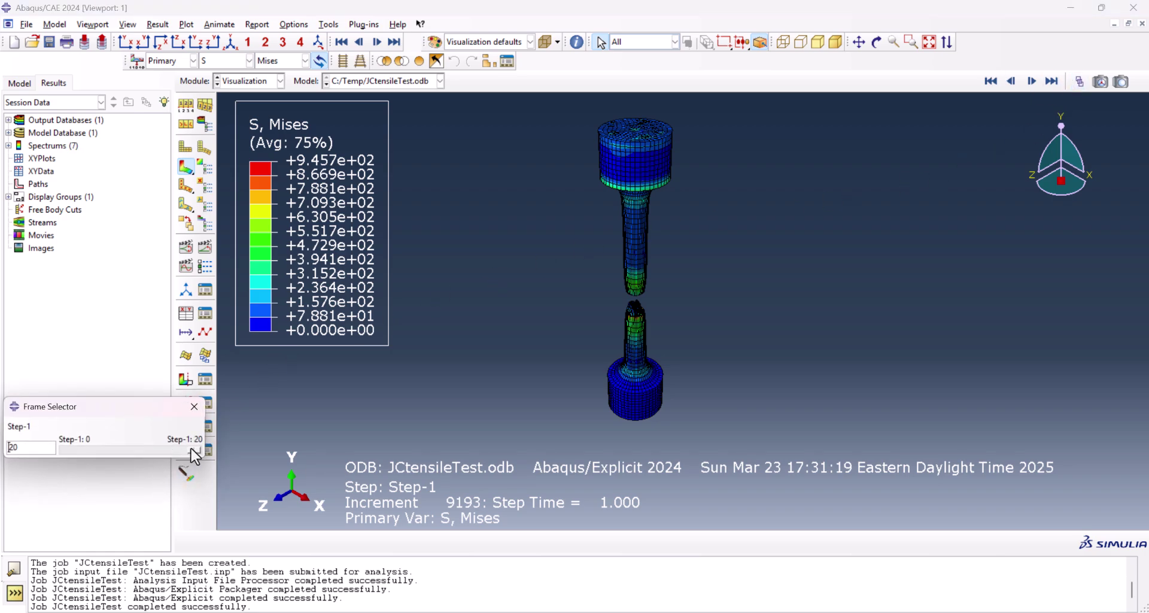
left_click_drag(195, 456, 63, 453)
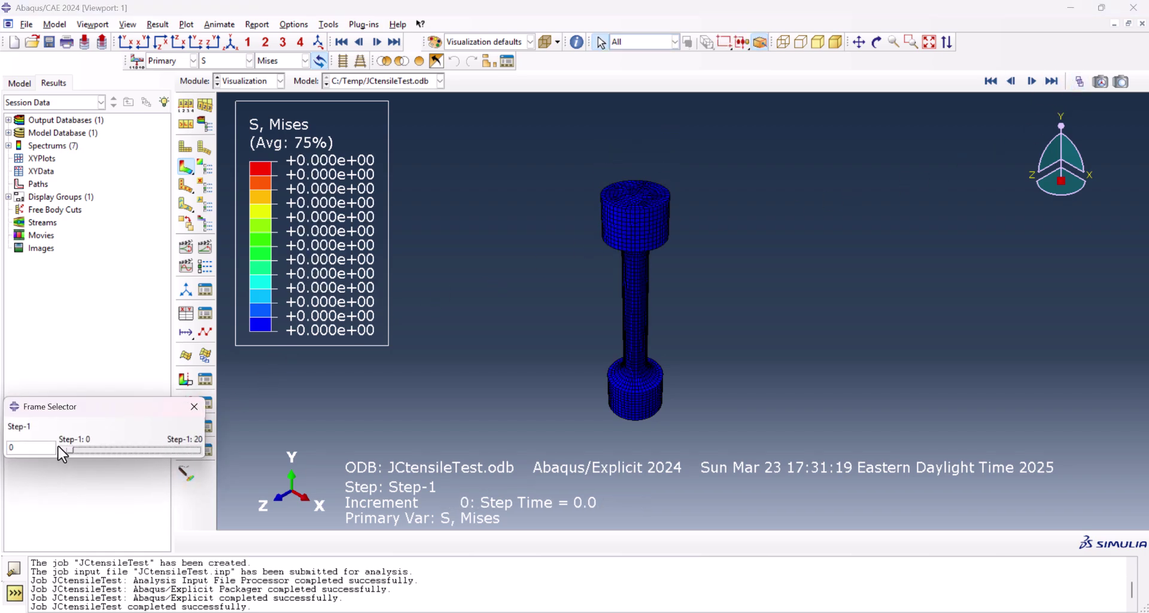
left_click(194, 406)
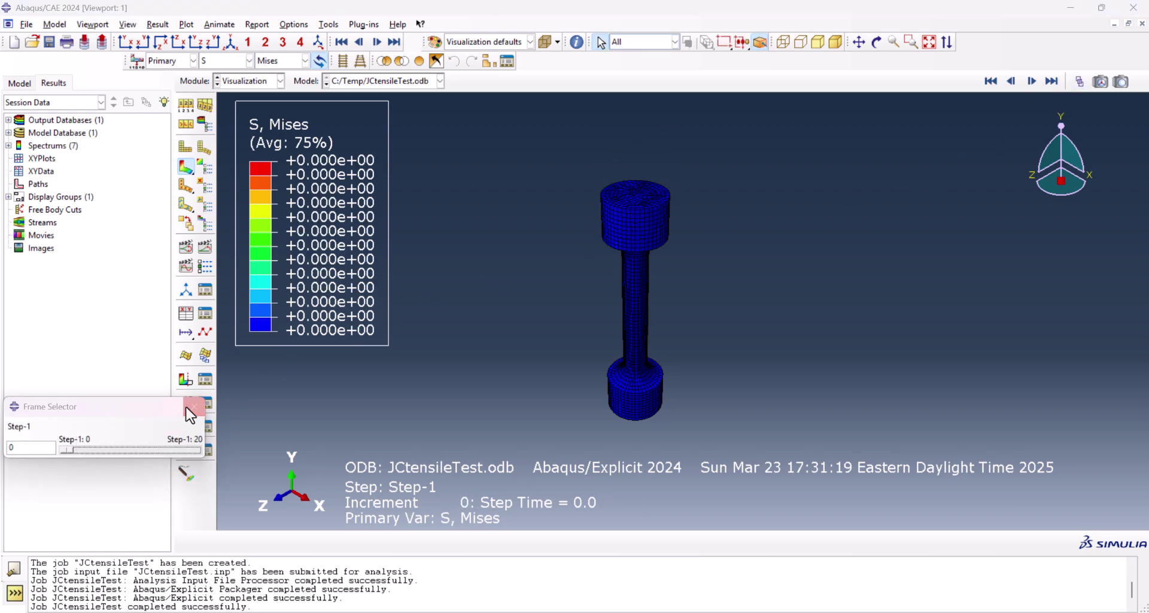
Animate the Mises results at medium frame rate and pause near the final frame.
left_click(211, 269)
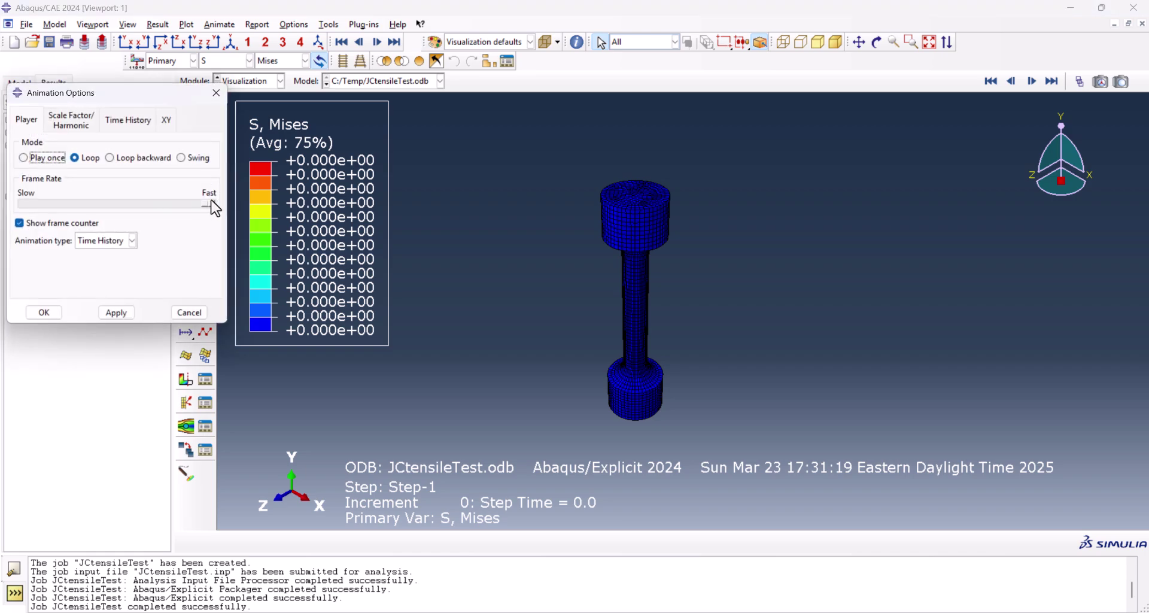
left_click_drag(209, 203, 105, 204)
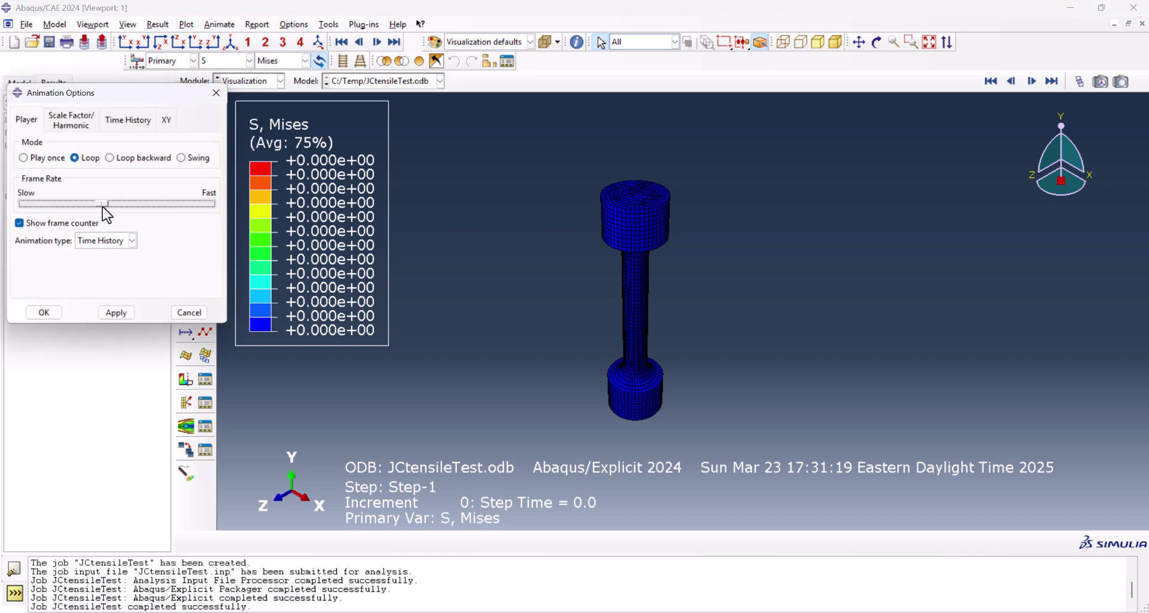
left_click(50, 310)
left_click(206, 251)
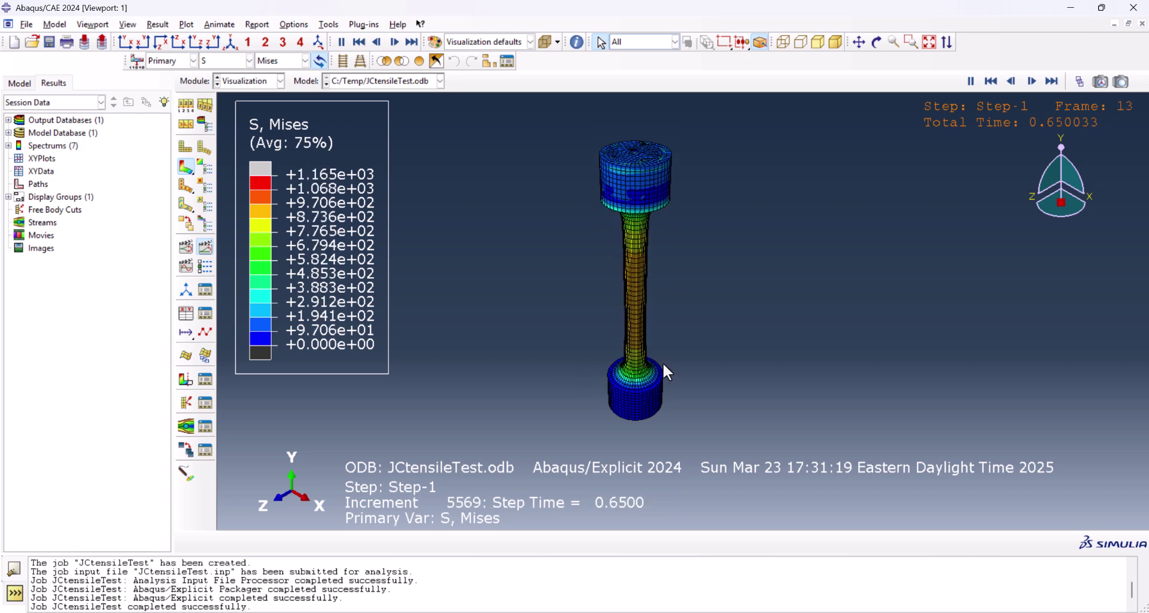
left_click(975, 81)
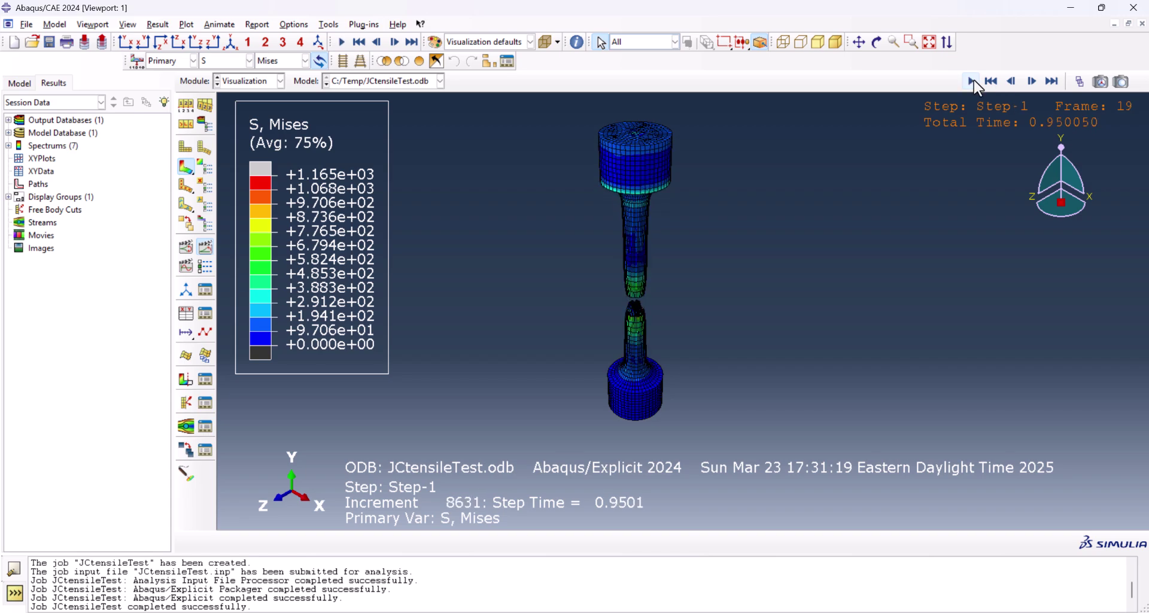
Rotate the view to inspect the fractured specimen from below.
scroll(617, 327, "up", 2)
scroll(627, 321, "up", 2)
scroll(627, 321, "up", 2)
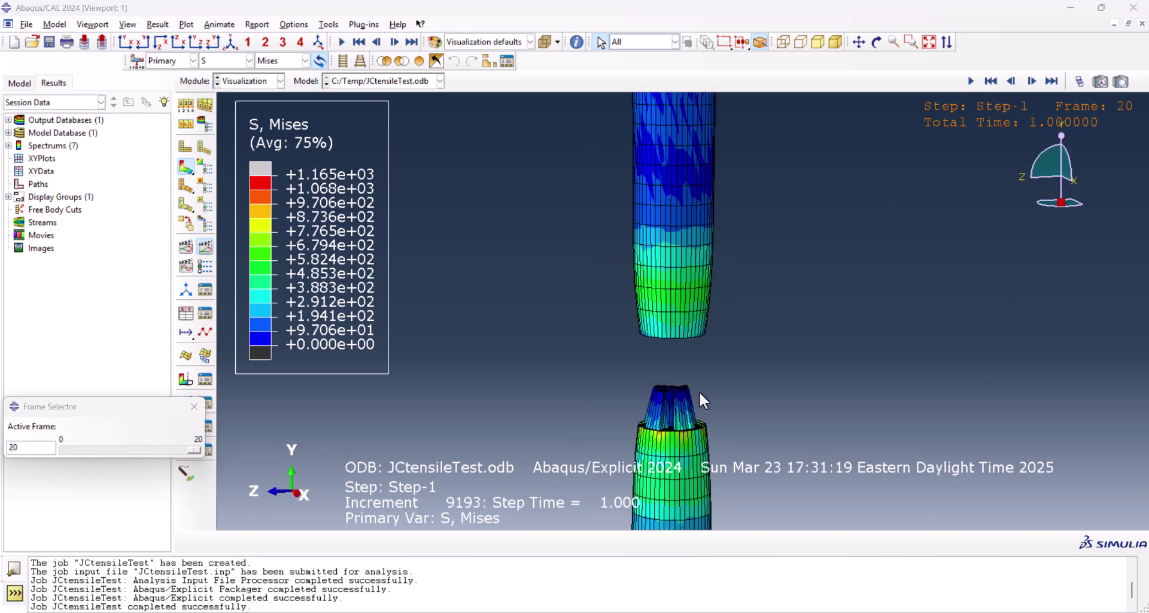
mouse_move(675, 357)
left_mouse_down("ctrl+alt")
mouse_move(690, 247)
mouse_move(660, 410)
left_mouse_up("ctrl+alt")
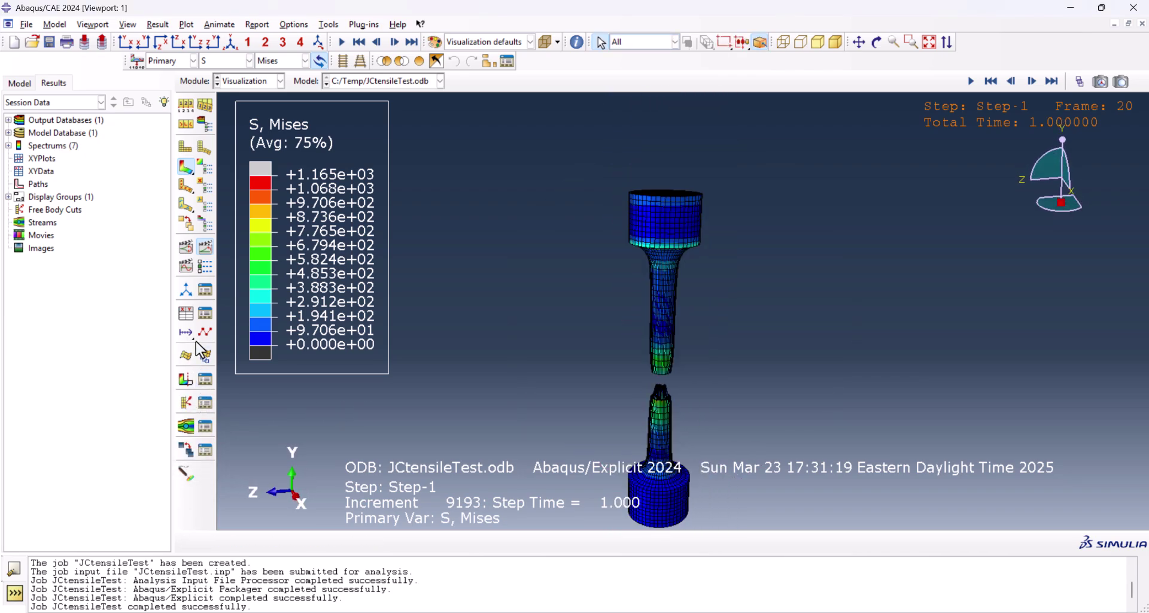
left_click(186, 317)
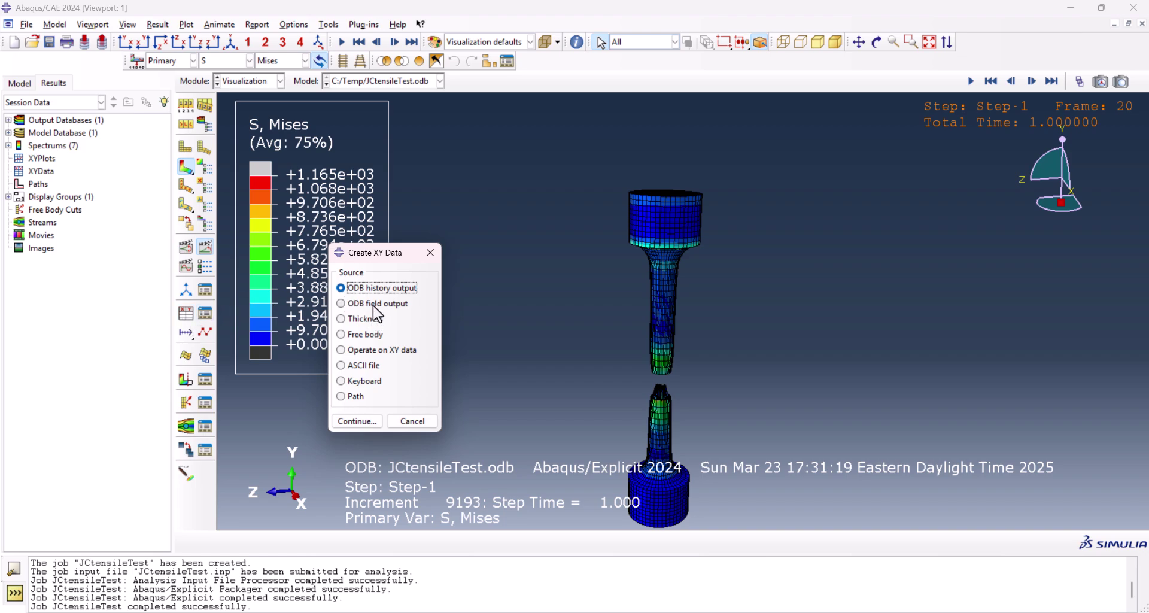
Extract ODB field output at Unique Nodal positions for RF2 and U2.
left_click(354, 306)
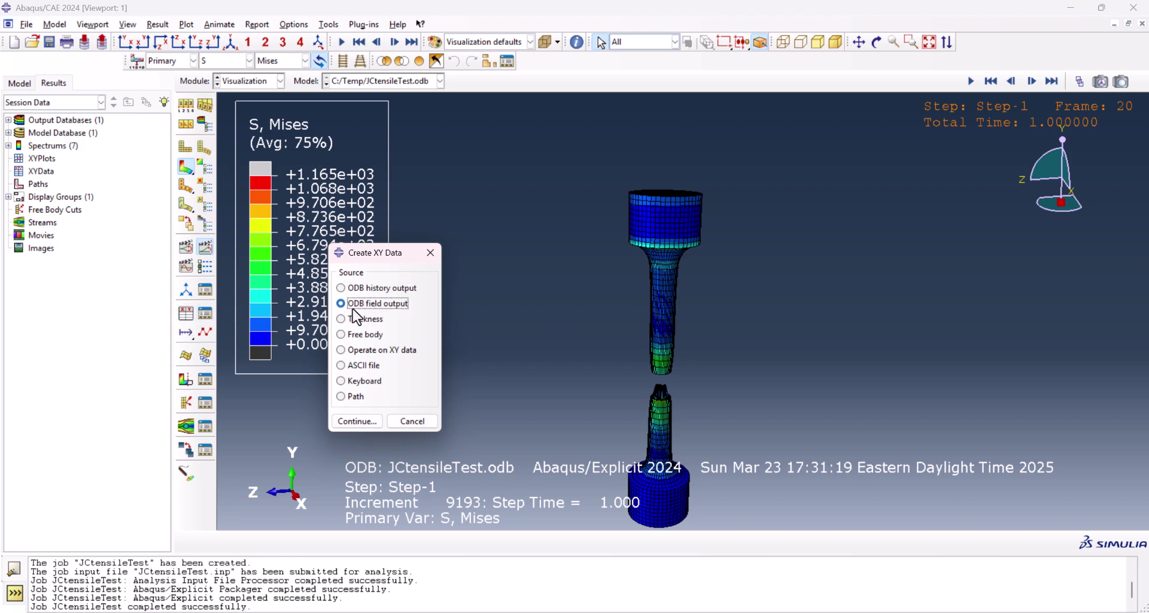
left_click(359, 421)
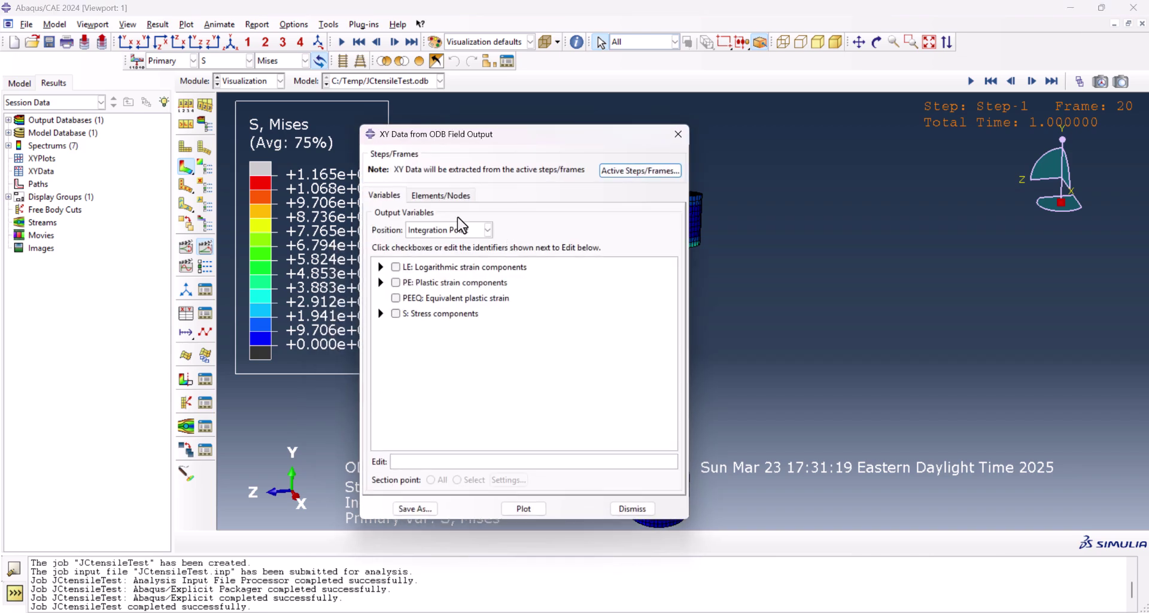
left_click(449, 230)
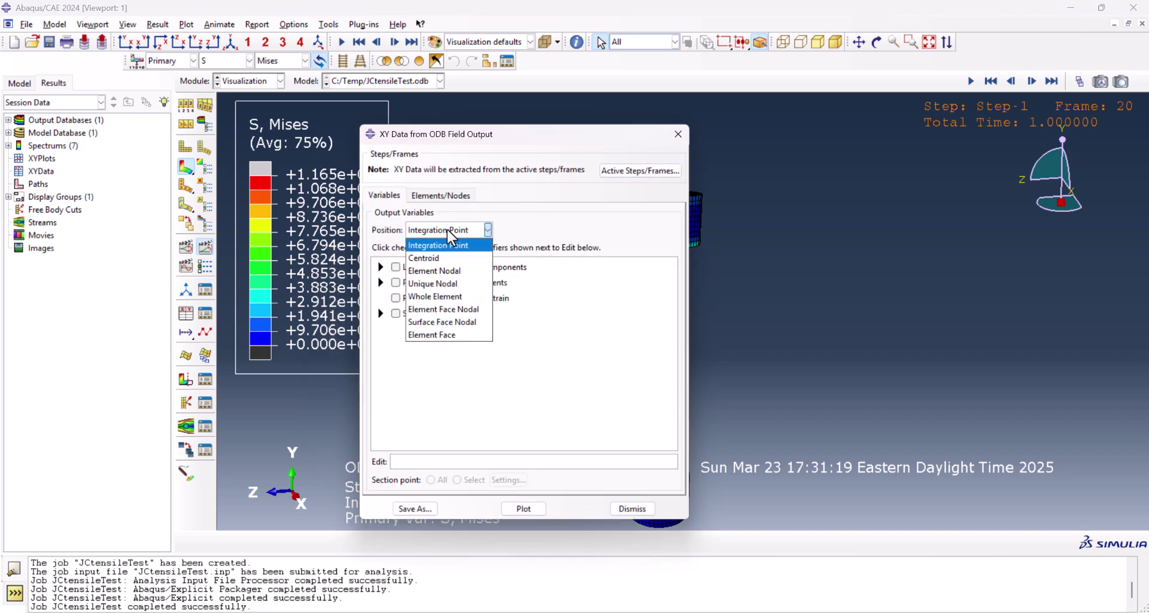
left_click(446, 288)
scroll(406, 314, "down", 1)
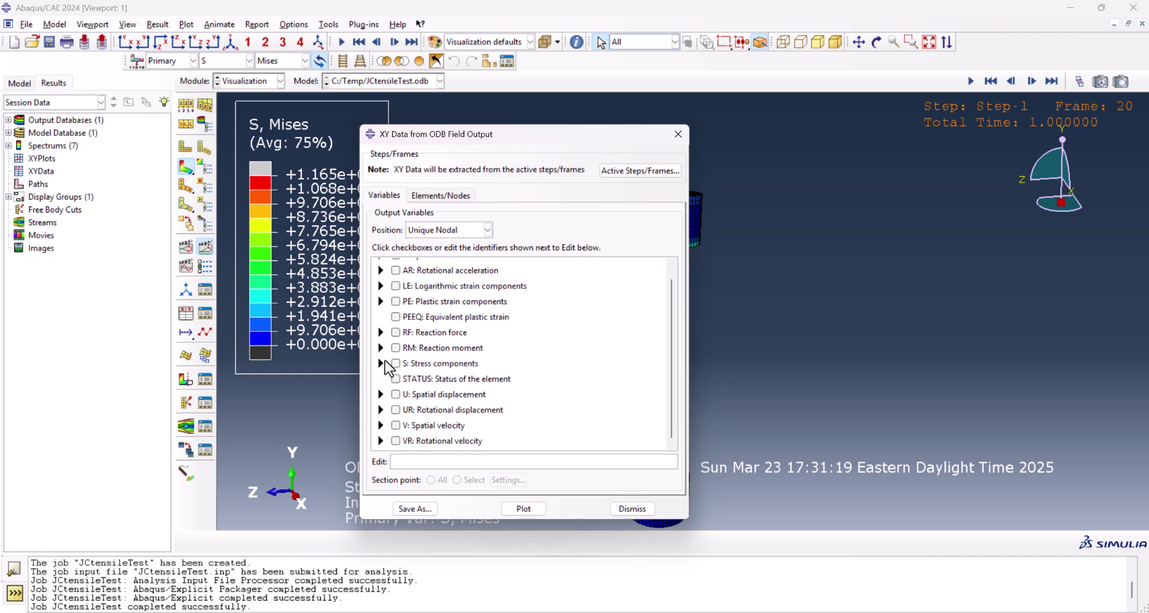
left_click(380, 332)
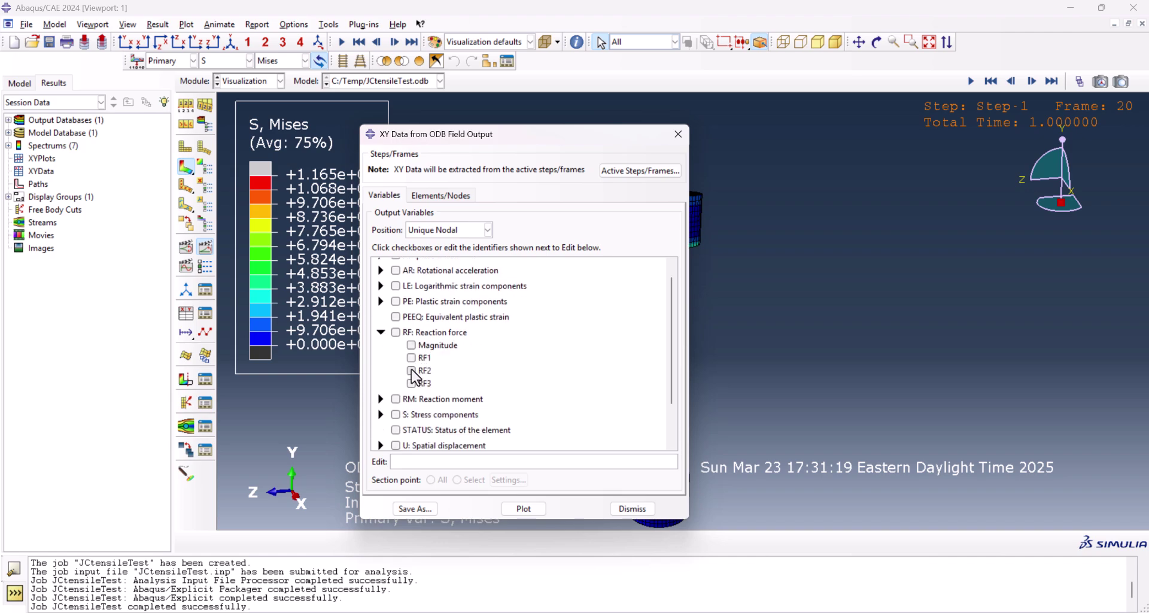
left_click(411, 371)
scroll(407, 383, "down", 1)
scroll(394, 429, "down", 2)
left_click(380, 394)
scroll(416, 419, "down", 2)
left_click(411, 392)
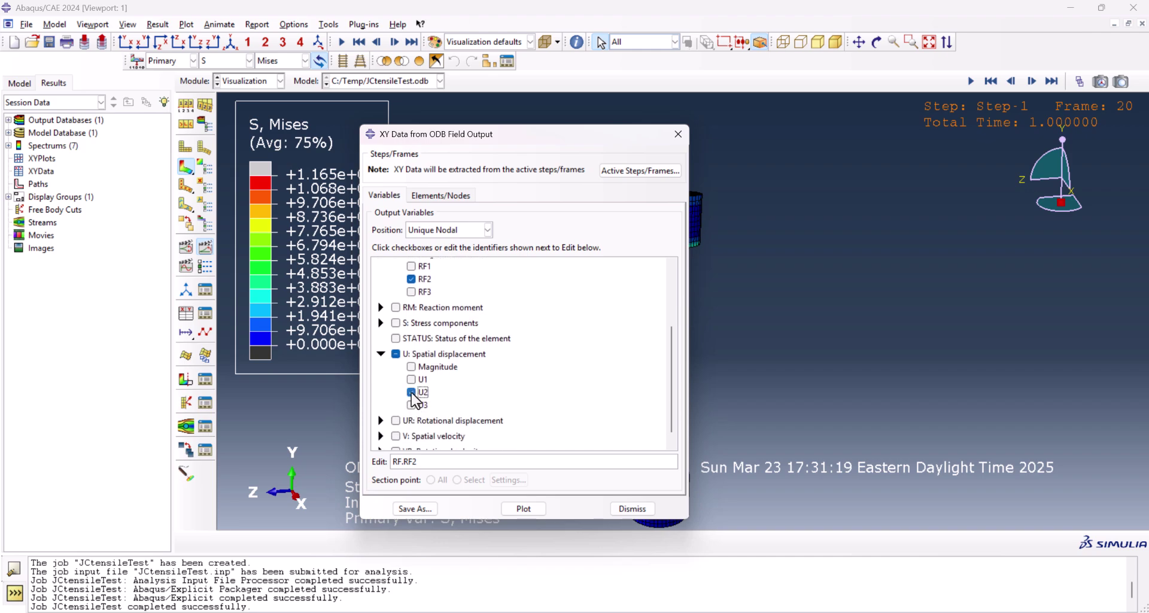
Plot RF2 and U2 over time for node set ASSEMBLY_CONSTRAINT-1_REFERENCE_POINT.
left_click(435, 197)
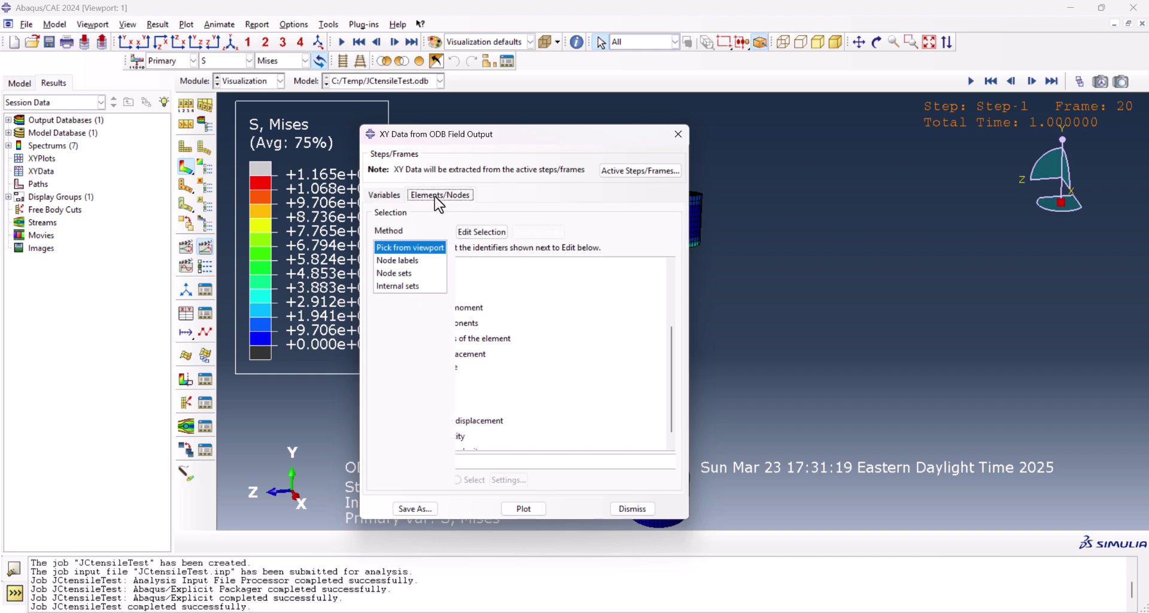
left_click(406, 274)
left_click(546, 263)
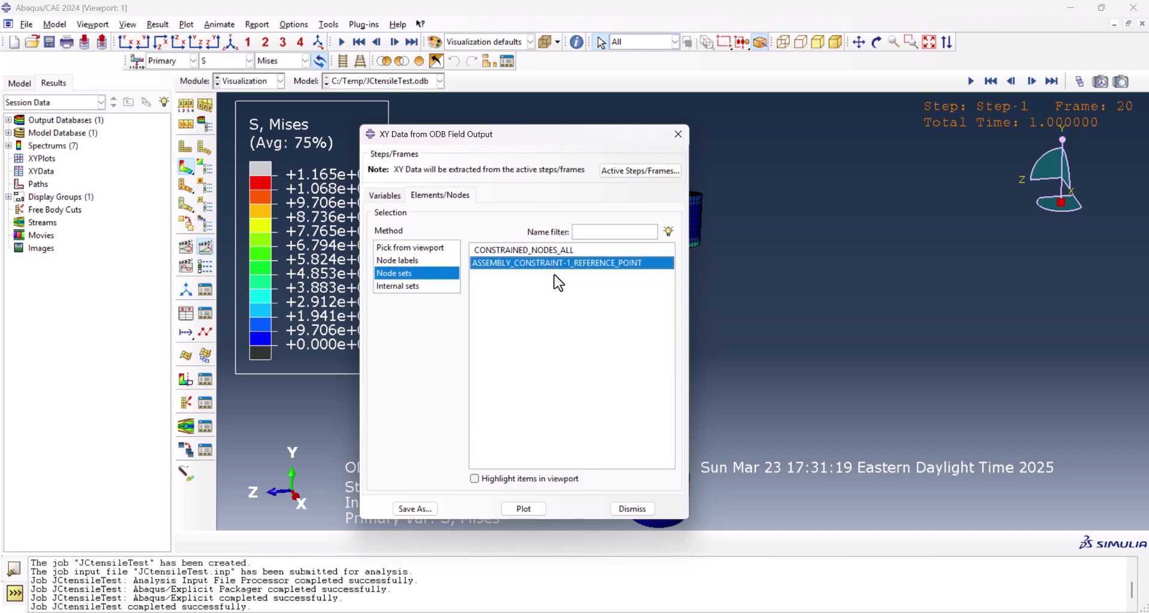
left_click(532, 510)
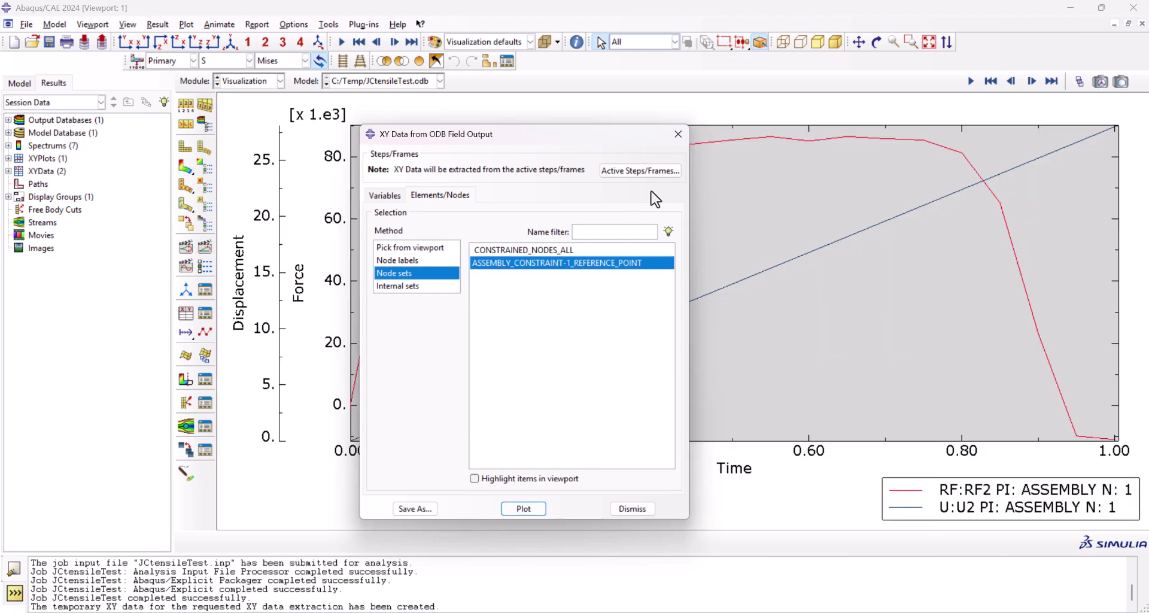
Plot combine(U2, RF2) as a single force–displacement curve, _temp_1, replacing the two time histories.
left_click(678, 134)
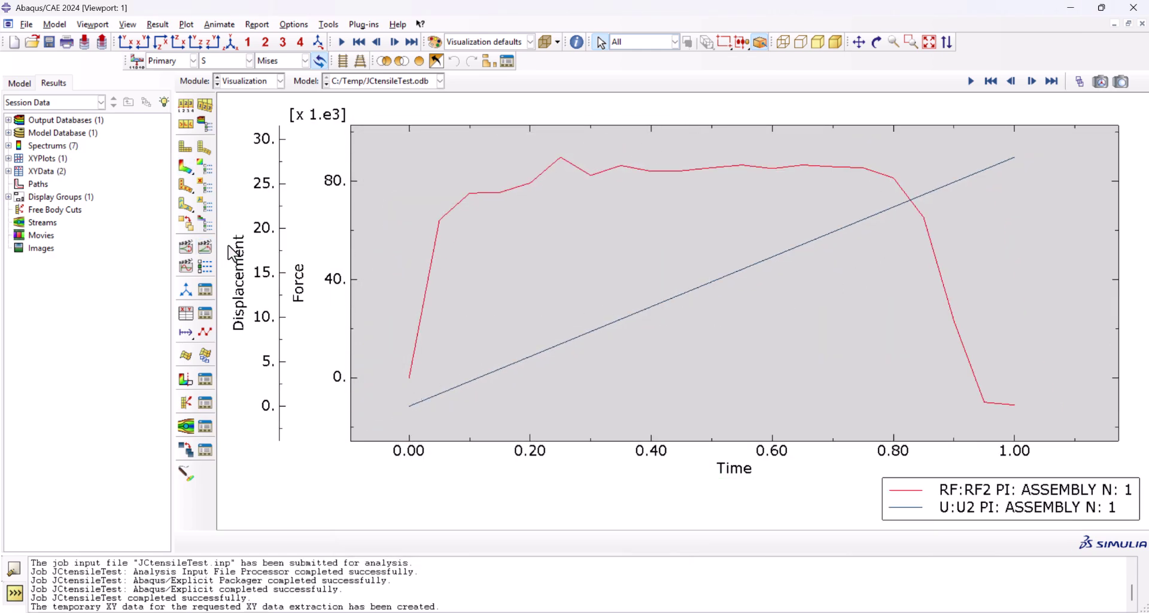
left_click(187, 316)
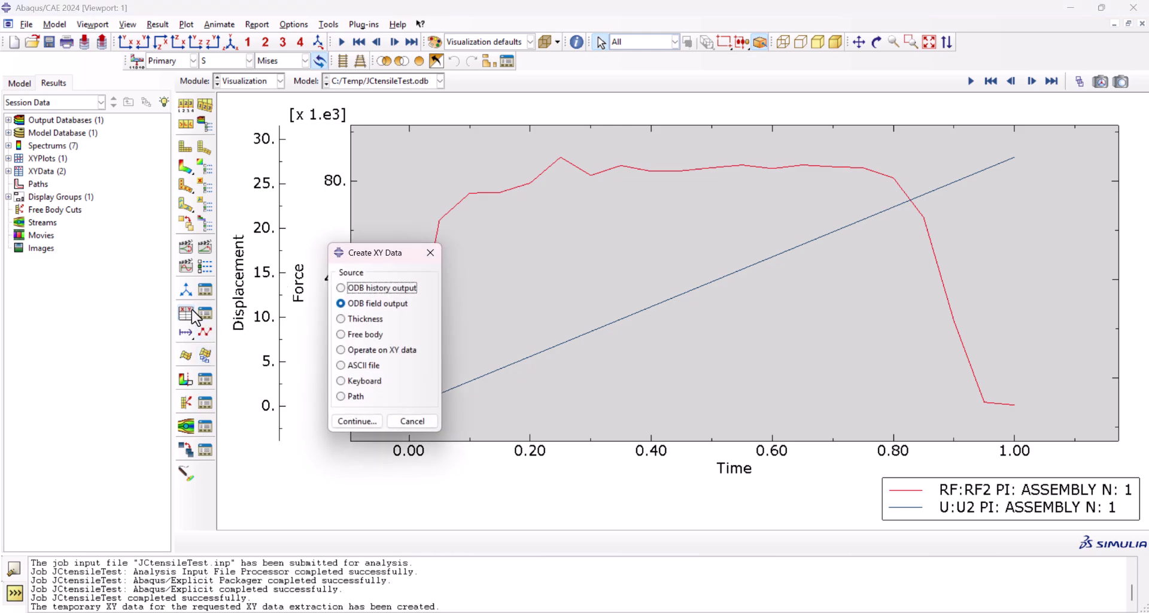
left_click(371, 351)
left_click(369, 420)
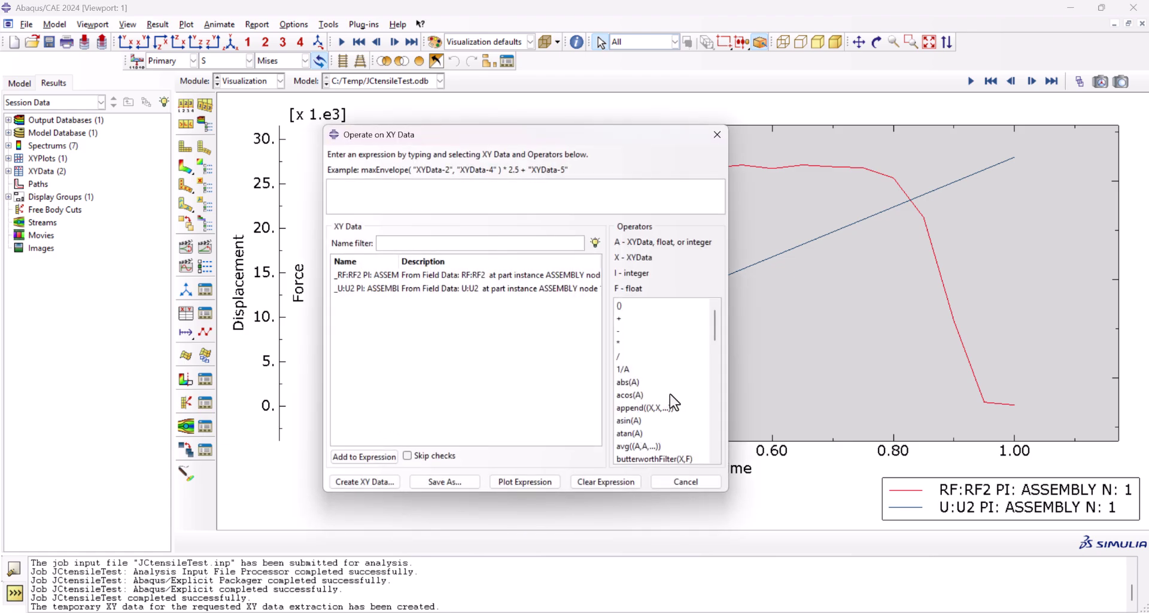
scroll(673, 400, "down", 2)
scroll(652, 392, "down", 1)
left_click(641, 385)
left_click(449, 286)
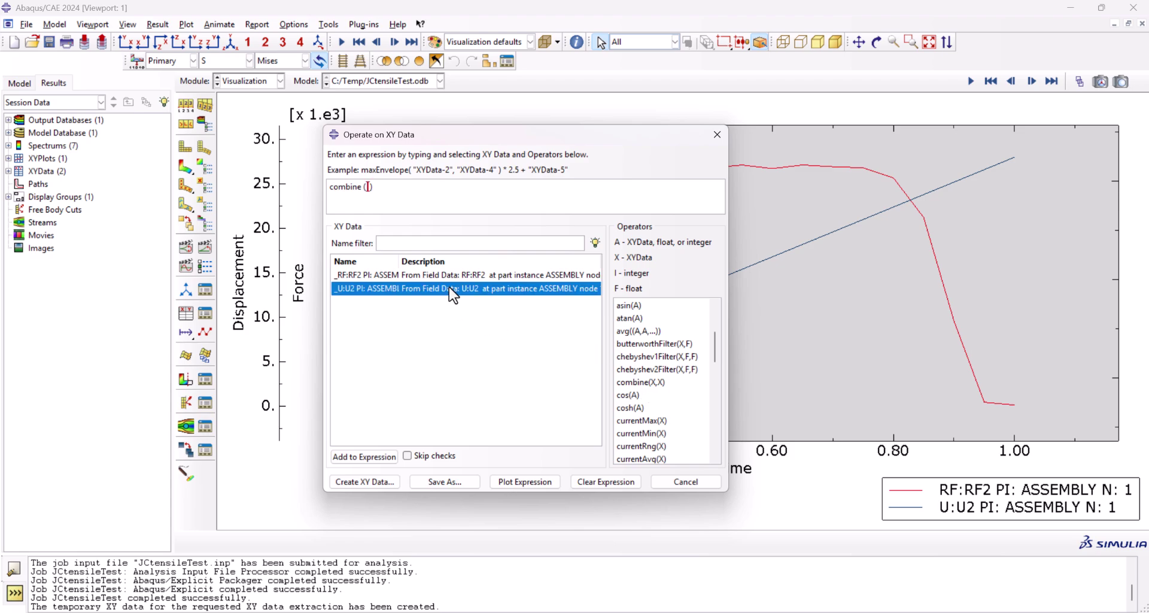
left_click(451, 275)
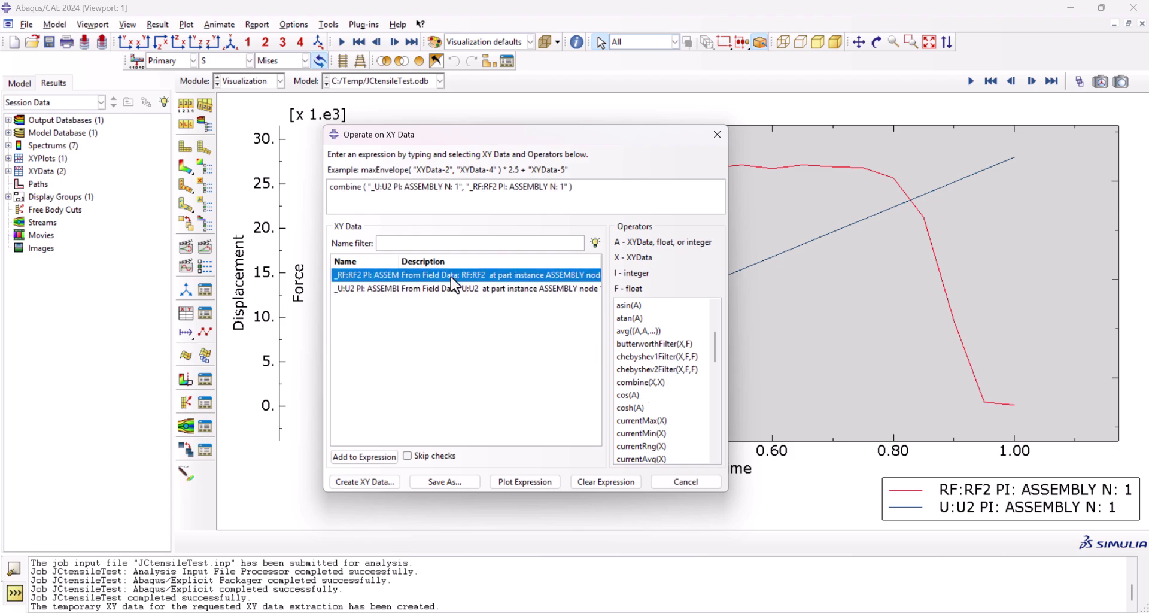
left_click(524, 483)
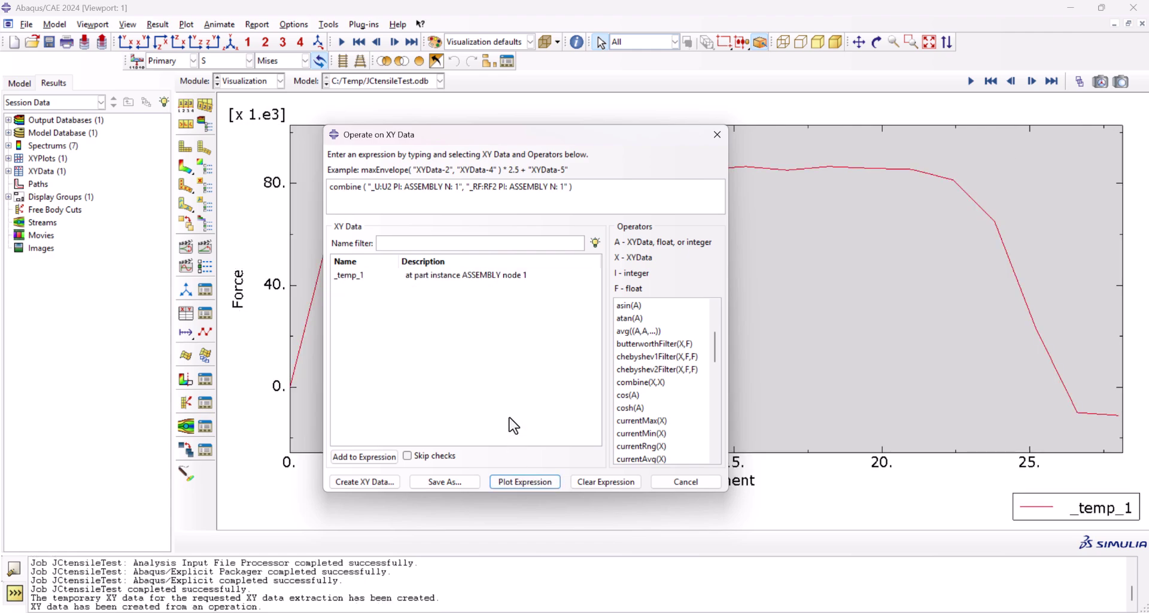
left_click(717, 134)
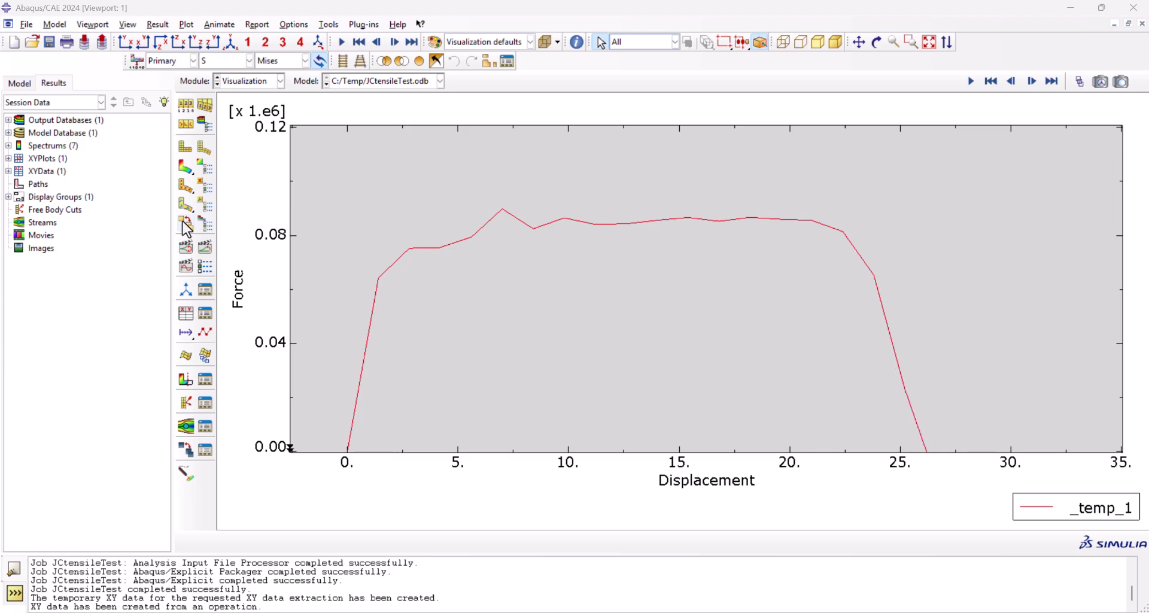
Open the _temp_1 XY data as an editable table of values.
left_click(8, 172)
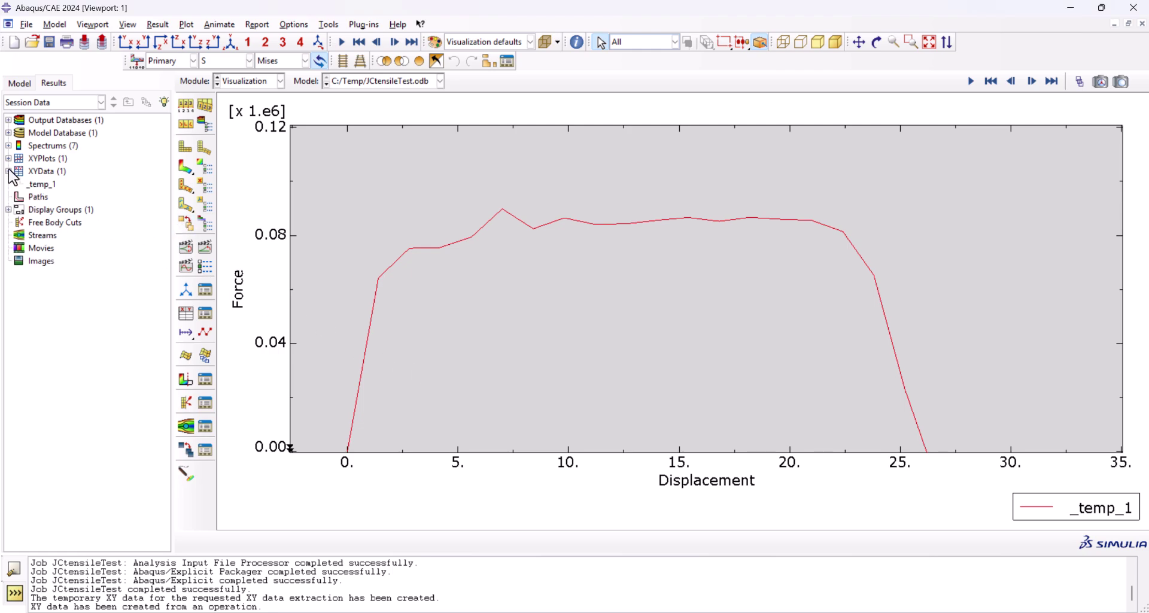
left_click(39, 184)
right_click(40, 184)
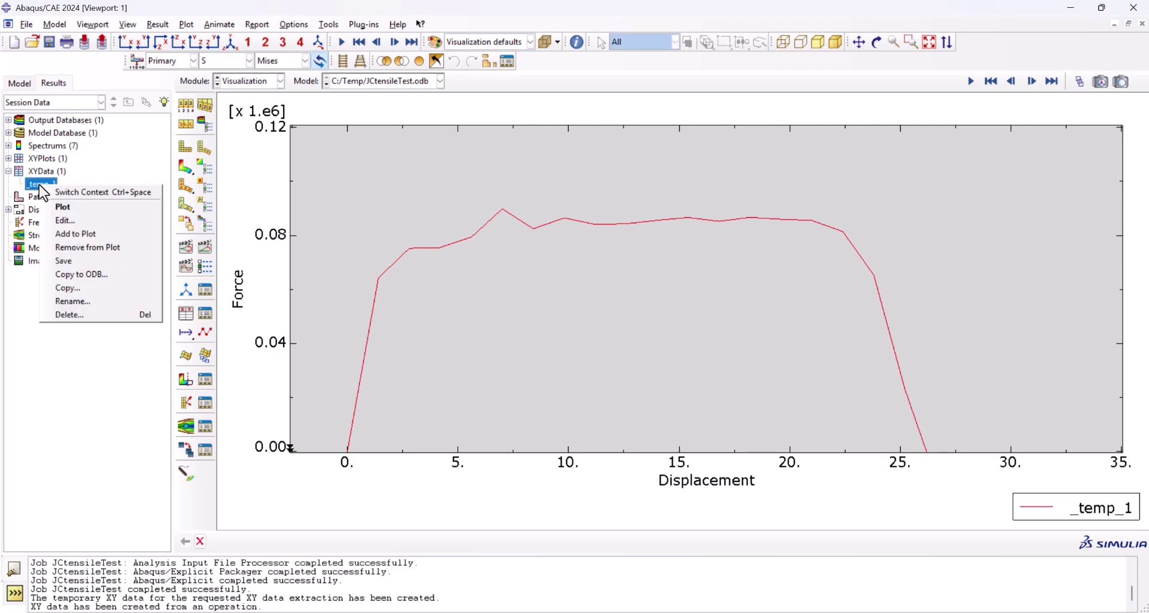
left_click(65, 220)
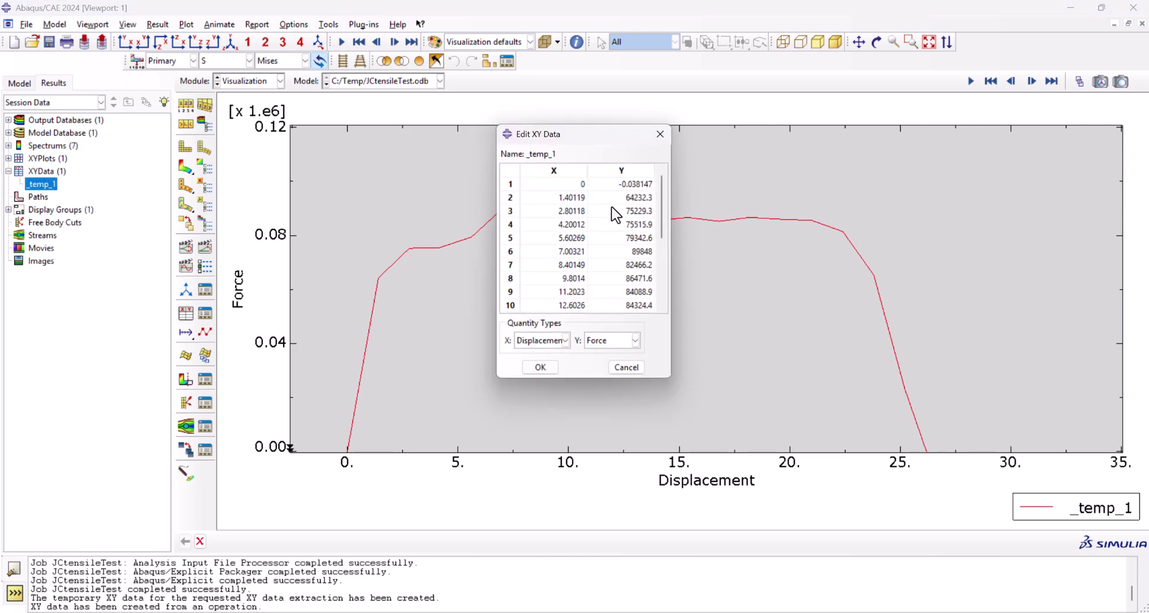
Select all displacement and force values through row 21 and copy them.
left_click(559, 180)
scroll(582, 213, "down", 3)
scroll(592, 242, "down", 1)
left_click(623, 306, "shift")
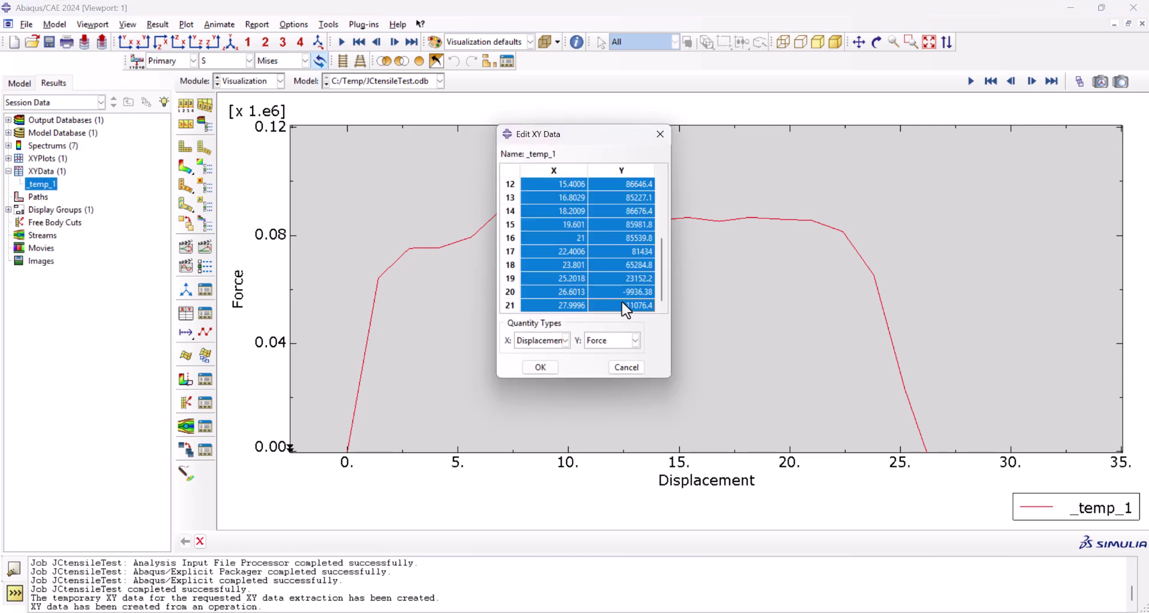
right_click(619, 234)
left_click(645, 260)
Paste the copied values into a new Excel sheet with Disp and Force headers.
key("alt+Tab")
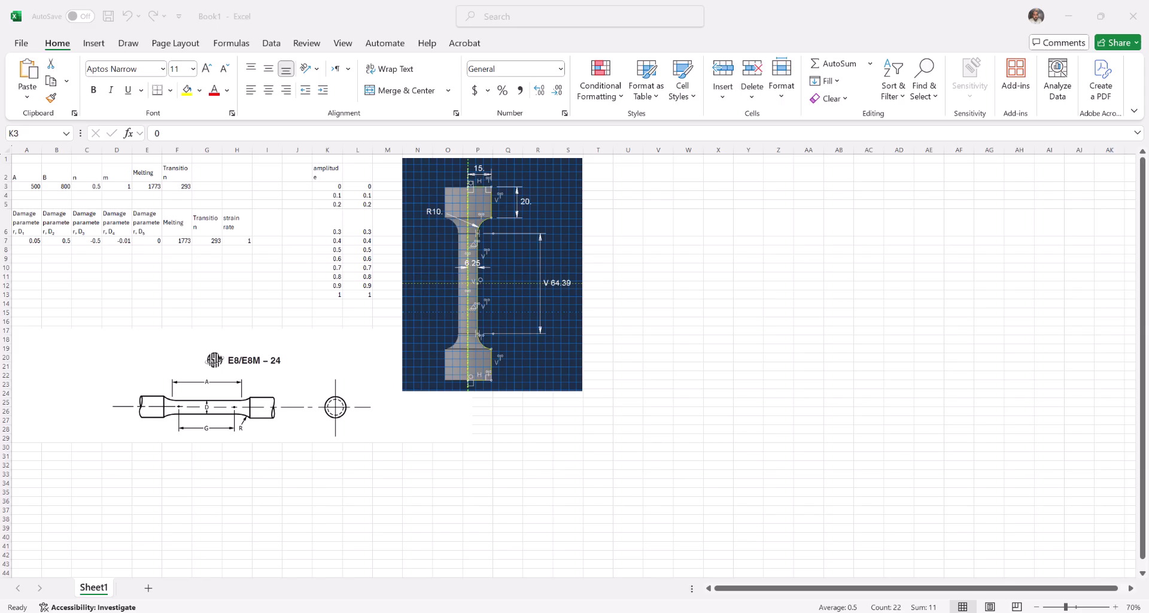
key("shift+F11")
left_click(51, 179)
type("0\t-0.03815 1.40119\t64232.3 2.80118\t75229.3 4.20012\t75515.9 5.60269\t79342.6 7.00321\t89848 8.40149\t82466.2 9.8014\t86471.6 11.2023\t84088.9 12.6026\t84324.4 14.0022\t85579.6 15.4006\t86646.4 16.8029\t85227.1 18.2009\t86676.4 19.601\t85981.8 21\t85539.8 22.4006\t81434 23.801\t65284.8 25.2018\t23152.2 26.6013\t-9936.38 27.9996\t-11076.4")
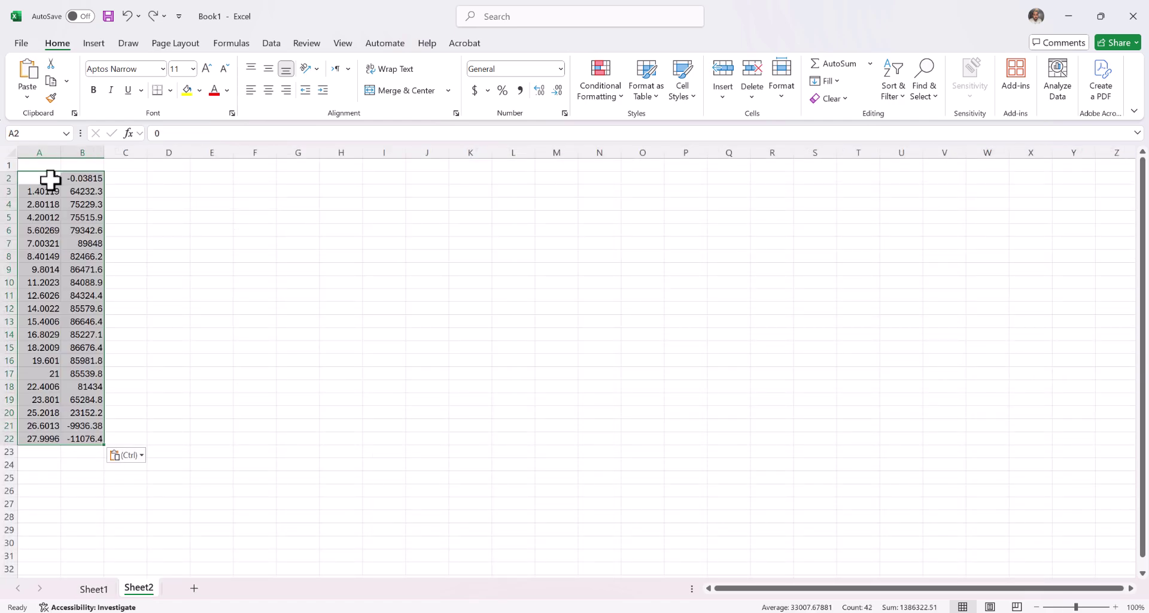
left_click(47, 169)
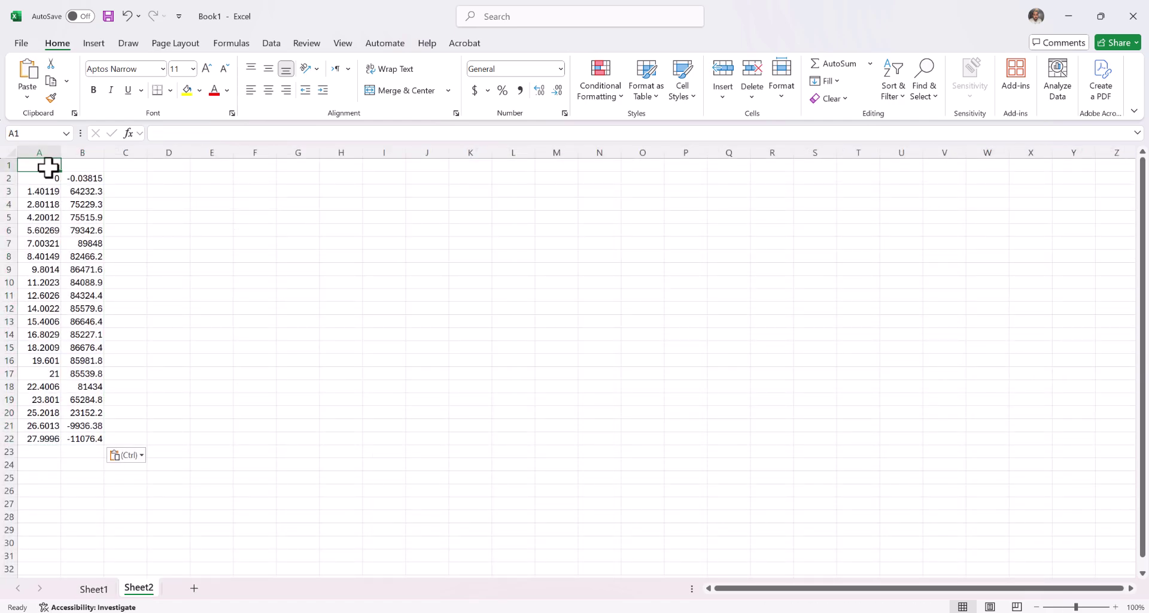
type("Disp")
key("Tab")
type("Fo")
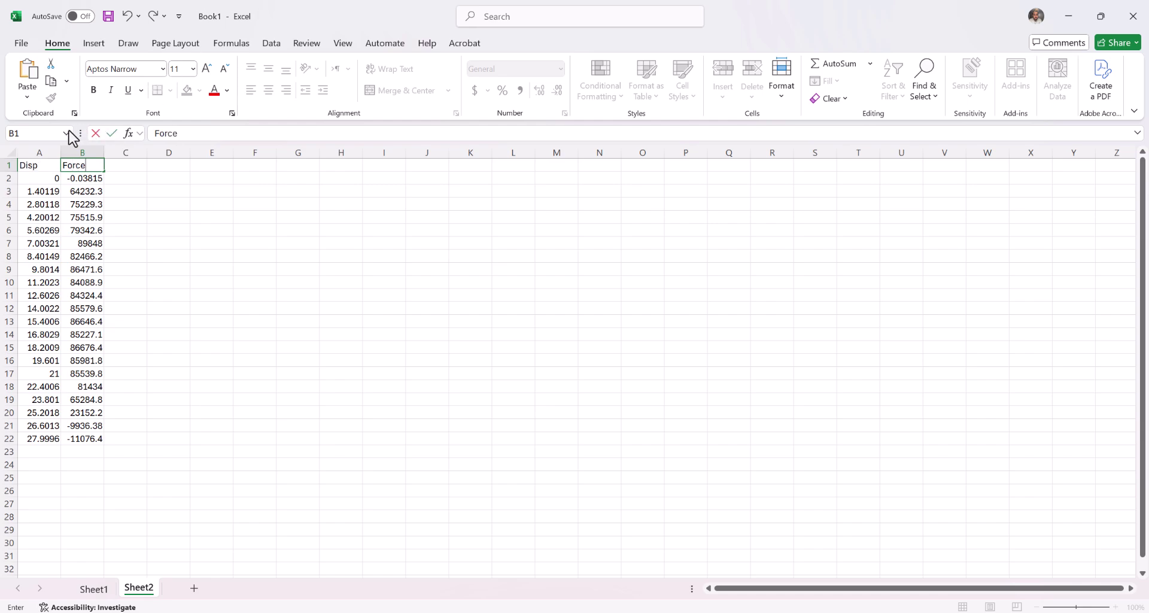
Chart the Disp and Force columns as a smooth-line scatter plot.
left_click_drag(39, 153, 68, 157)
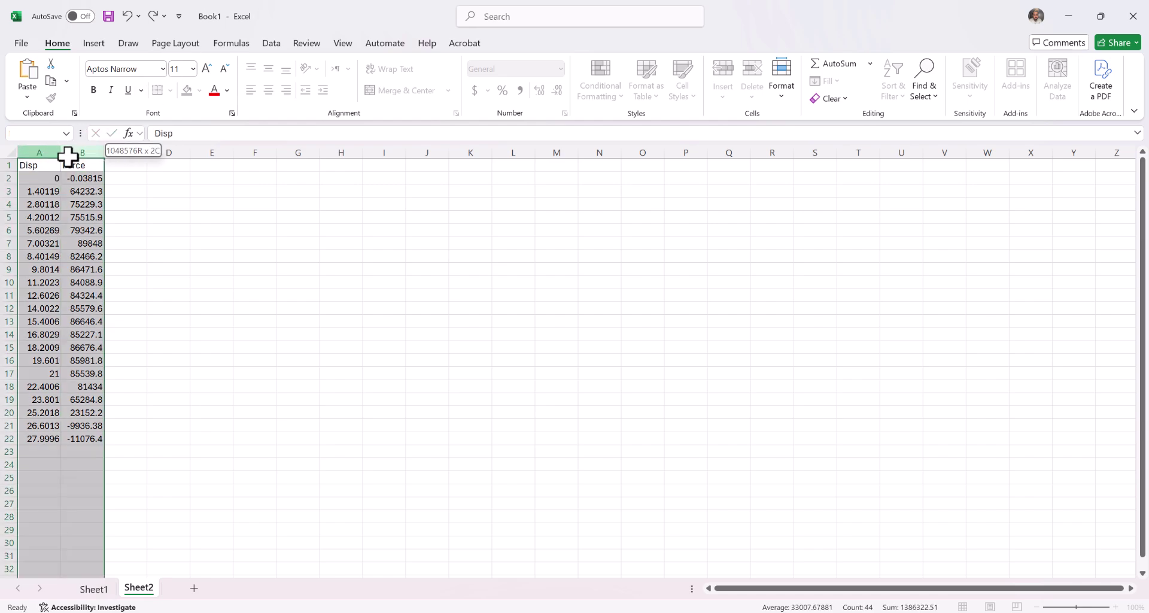
left_click(93, 43)
left_click(500, 82)
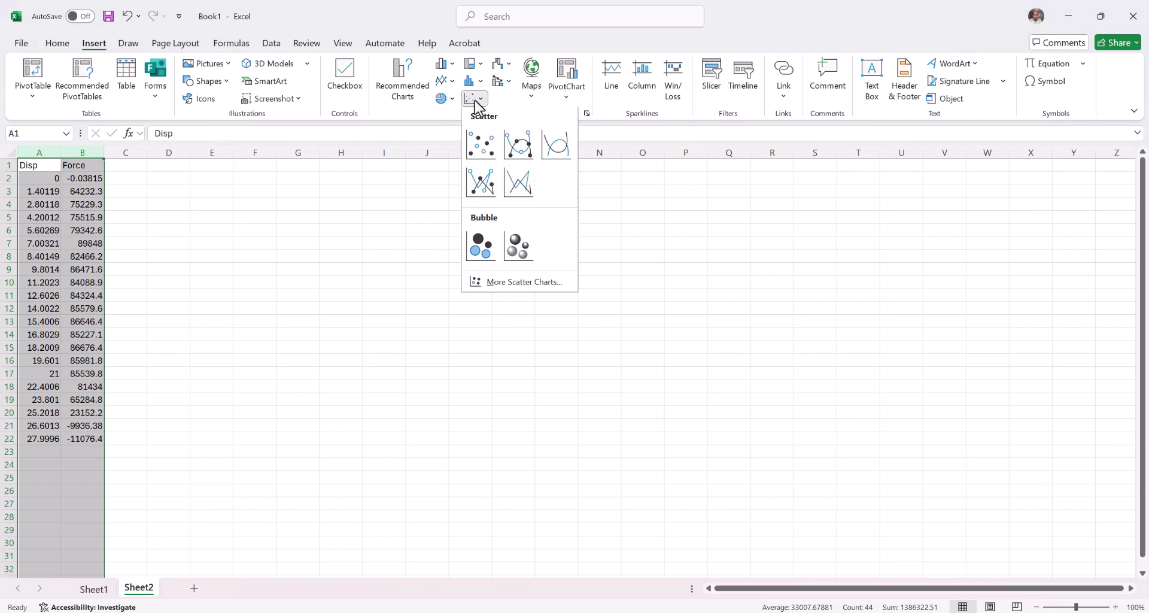
left_click(556, 144)
key("Escape")
key("F2")
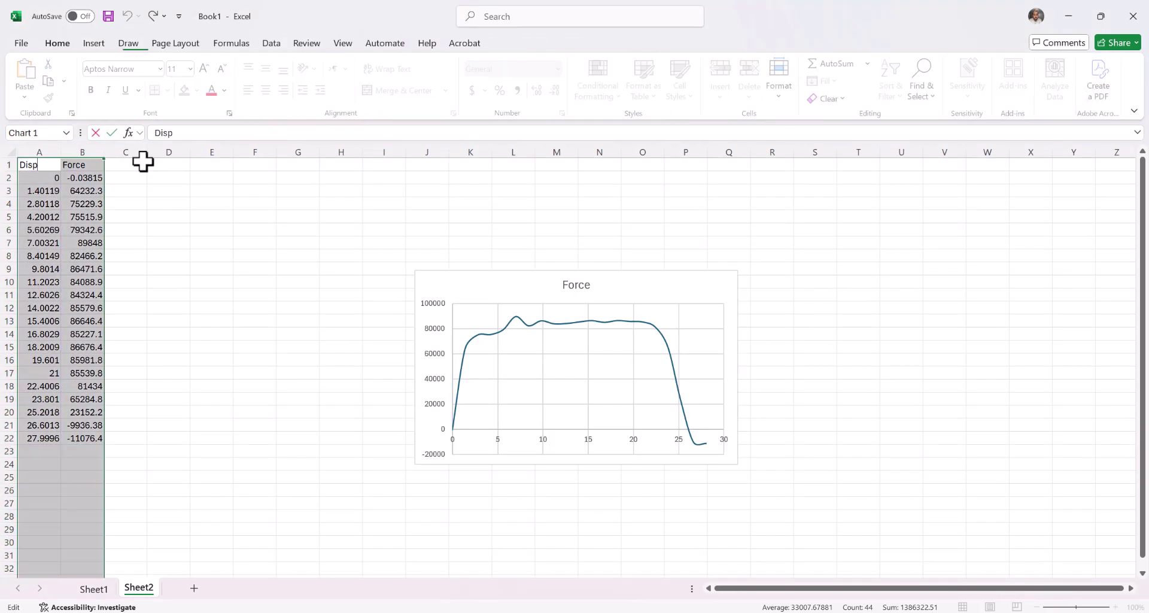
Add Strain and Stress headers and fill Strain as =A2/50 down to row 22.
left_click(133, 163)
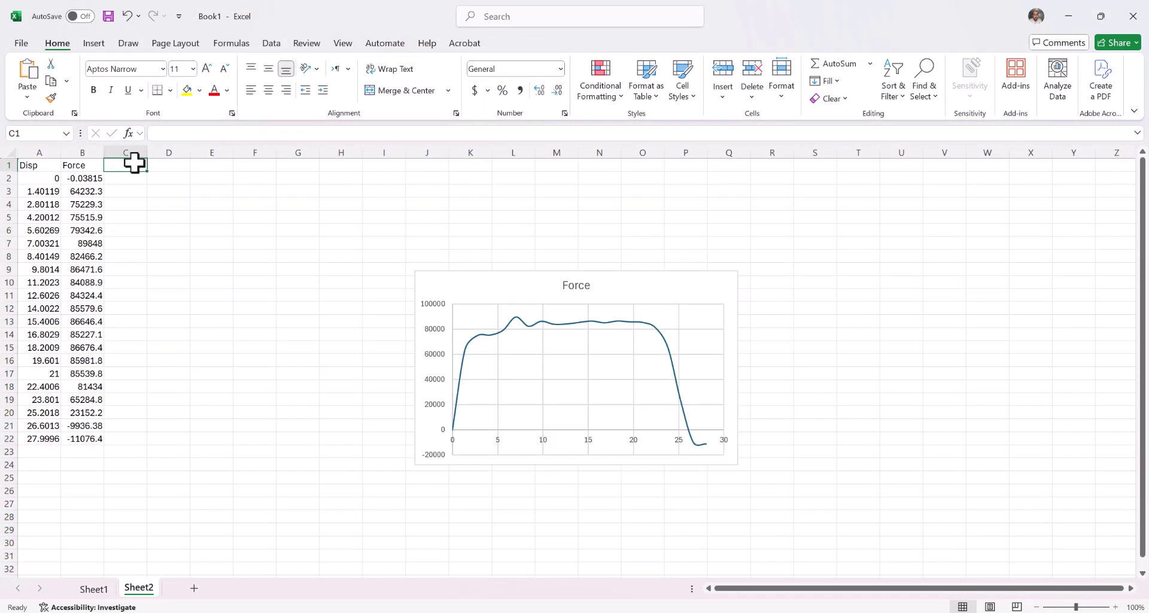
type("Strain")
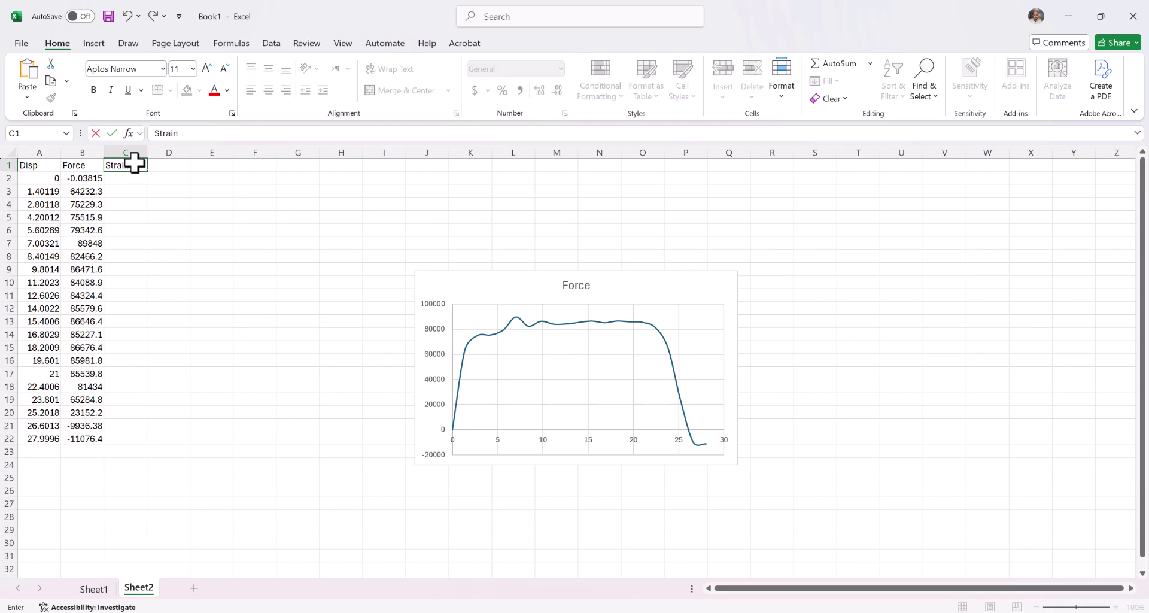
key("Tab")
type("St")
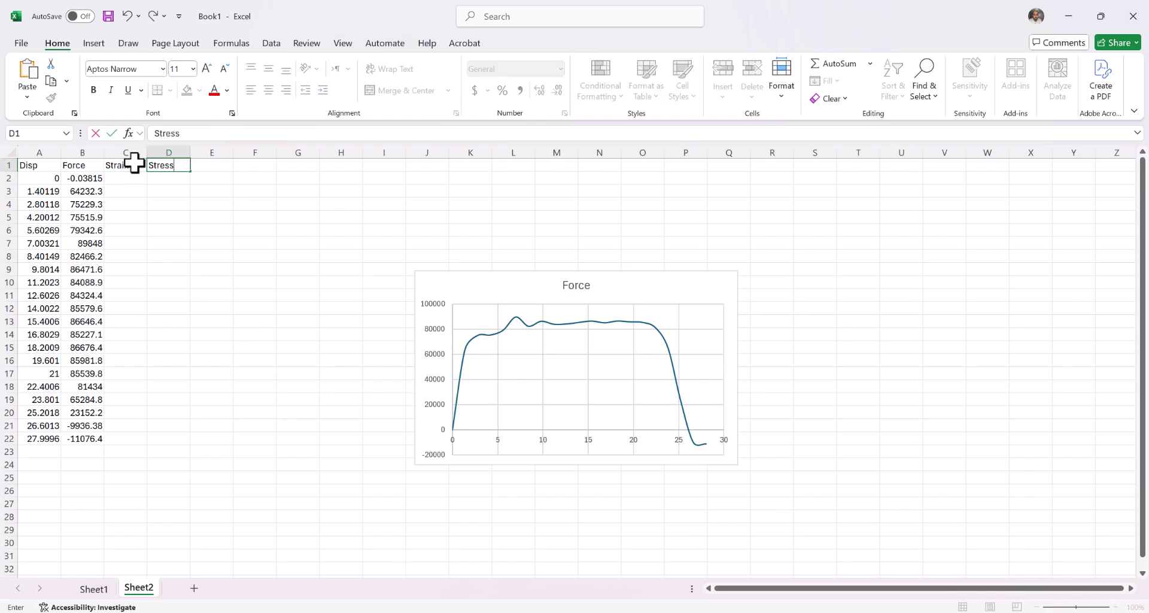
left_click(125, 177)
type("=")
left_click(42, 180)
type("/")
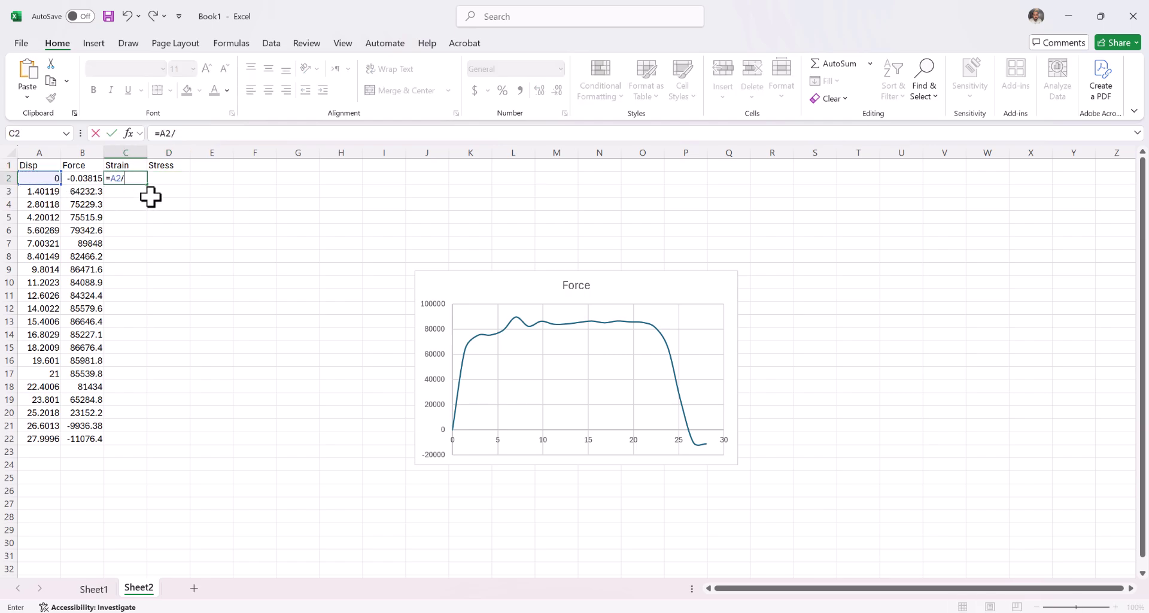
left_click(132, 180)
key("Return")
left_click(142, 180)
double_click(148, 185)
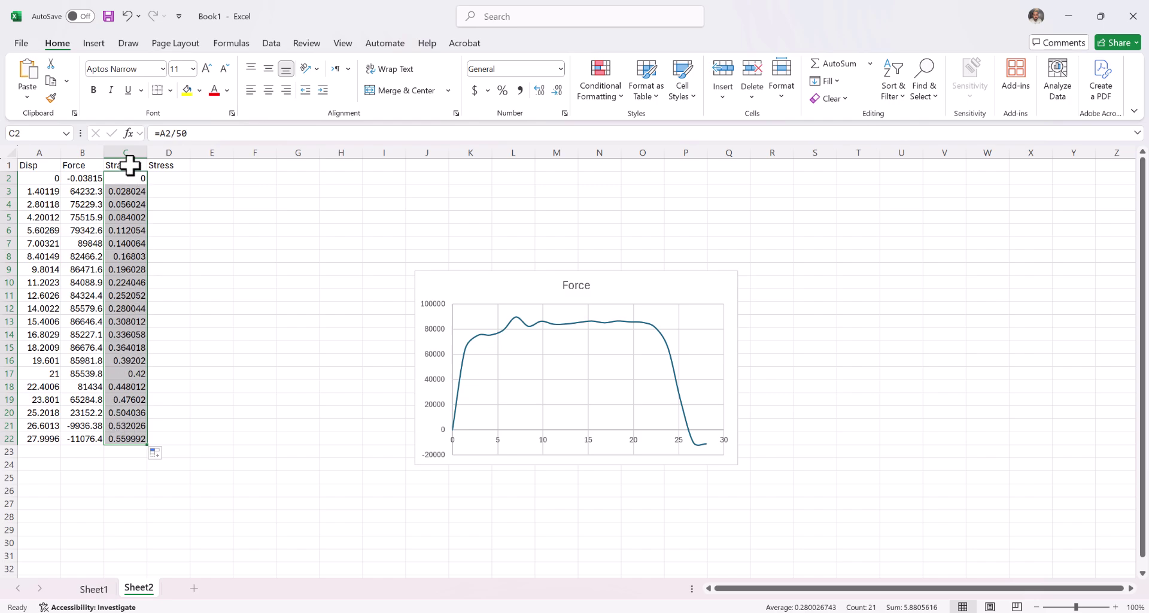
Fill the Stress column with =B2/(3.14*12.5^2) down to row 22.
left_click(128, 178)
left_click(170, 166)
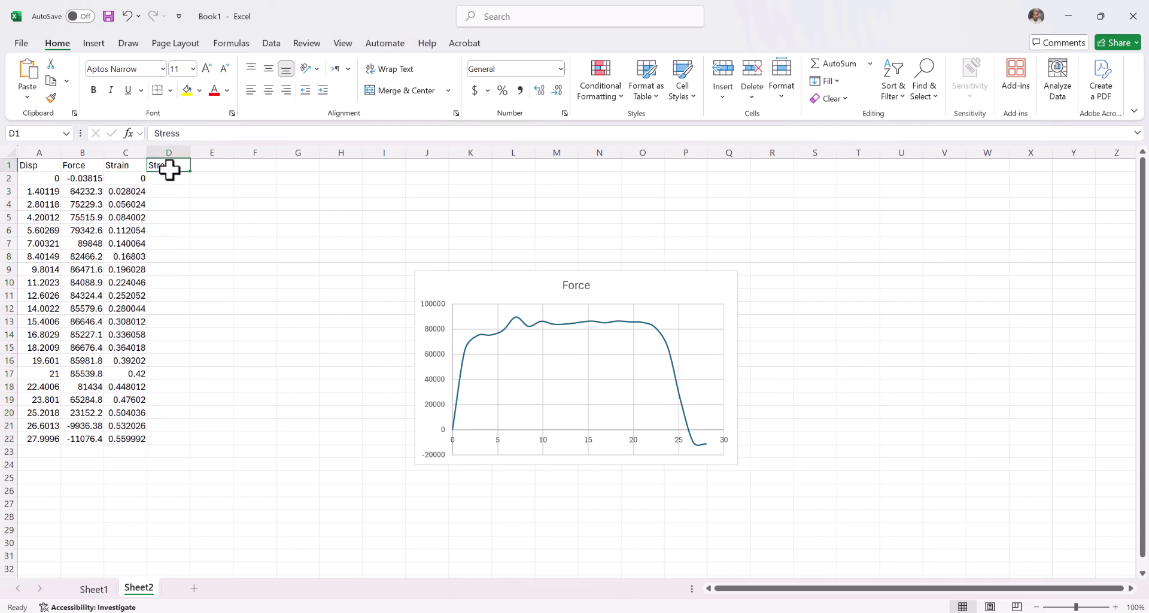
type("=")
left_click(89, 178)
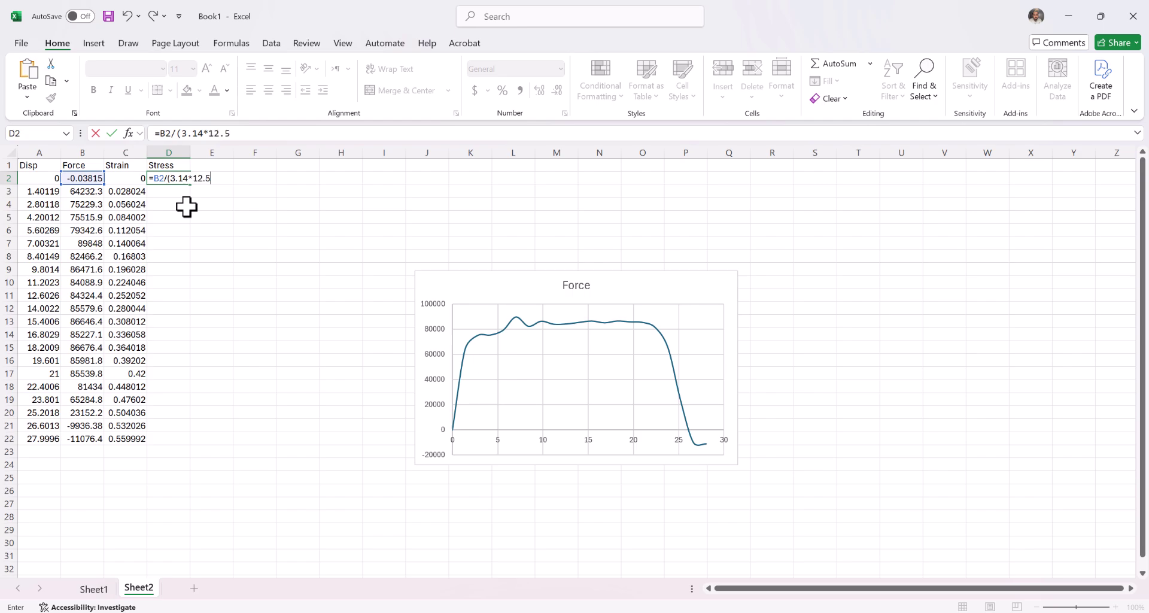
key("Return")
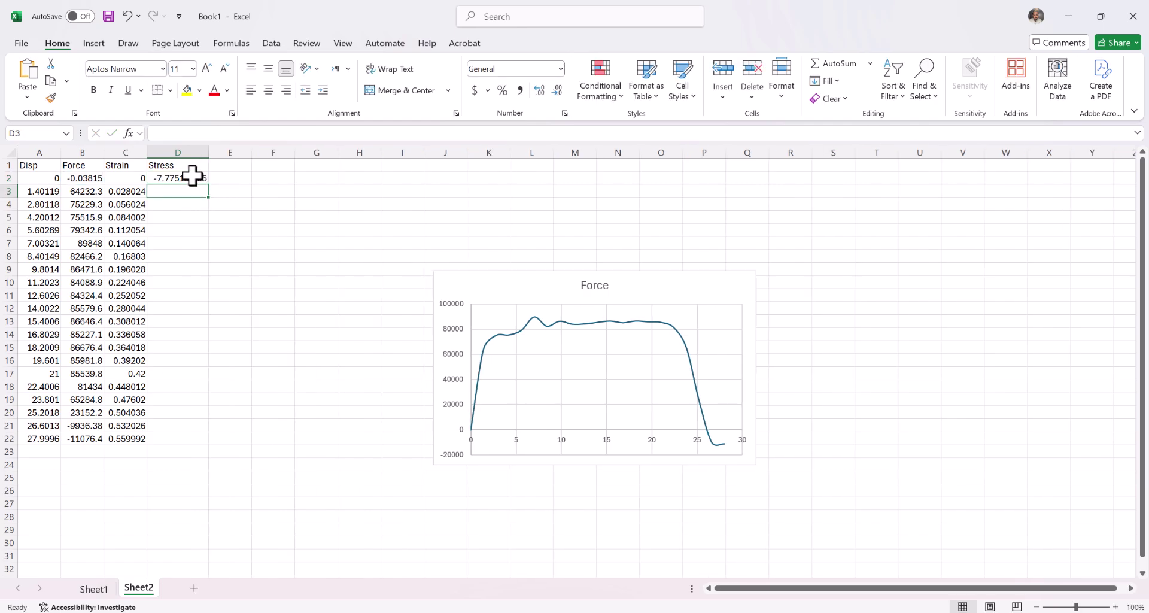
left_click(192, 176)
double_click(212, 186)
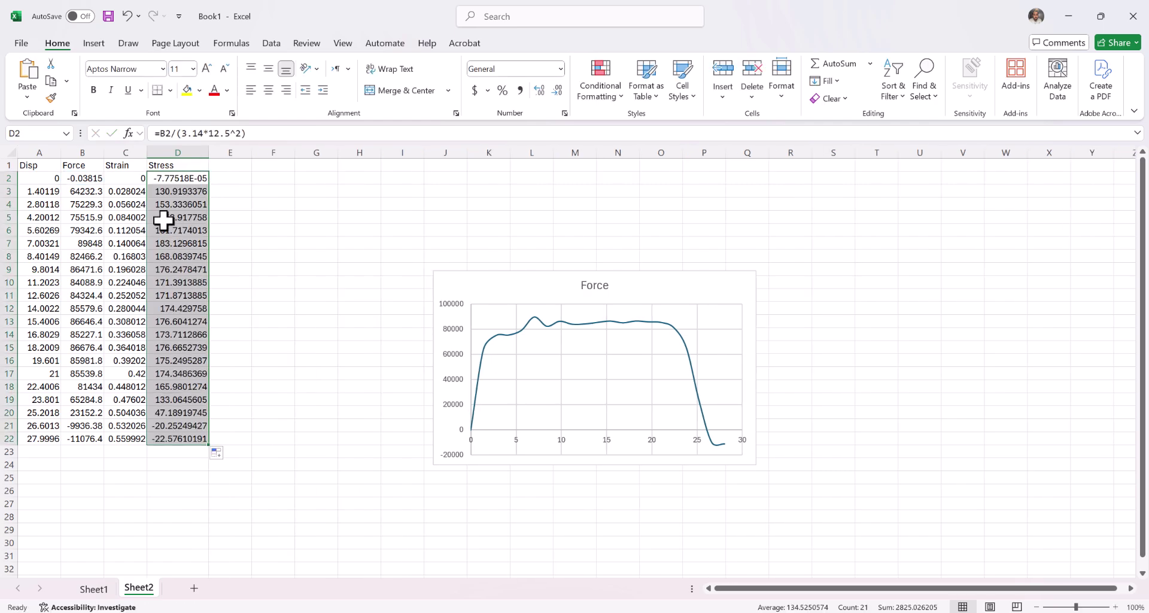
left_click_drag(125, 152, 160, 160)
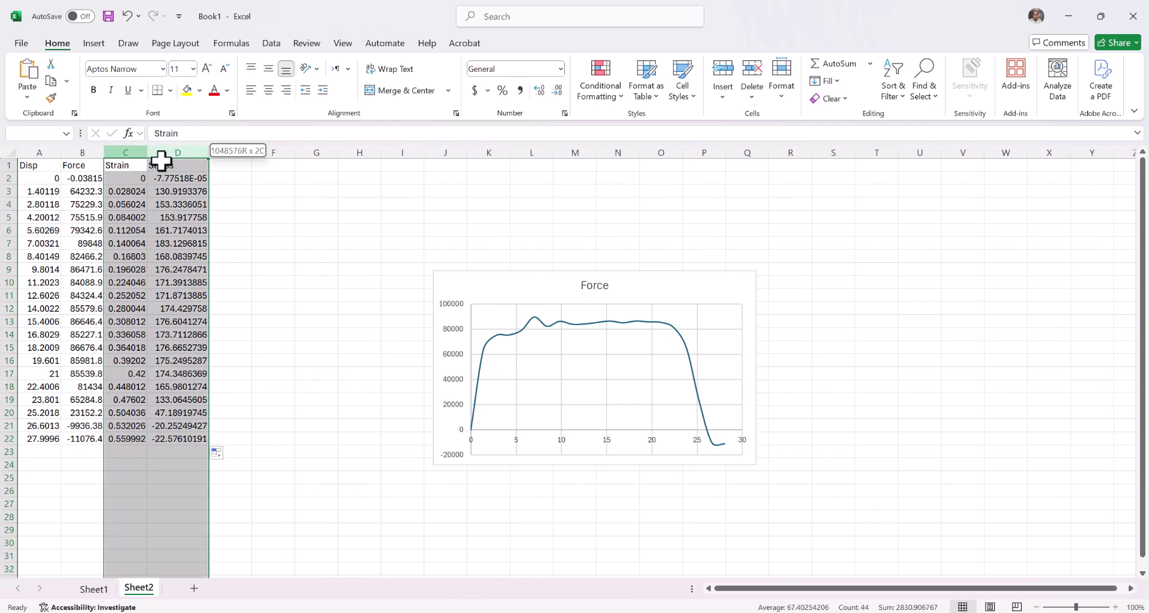
Insert a smooth-line scatter chart of Stress versus Strain.
left_click(93, 43)
left_click(473, 98)
left_click(550, 146)
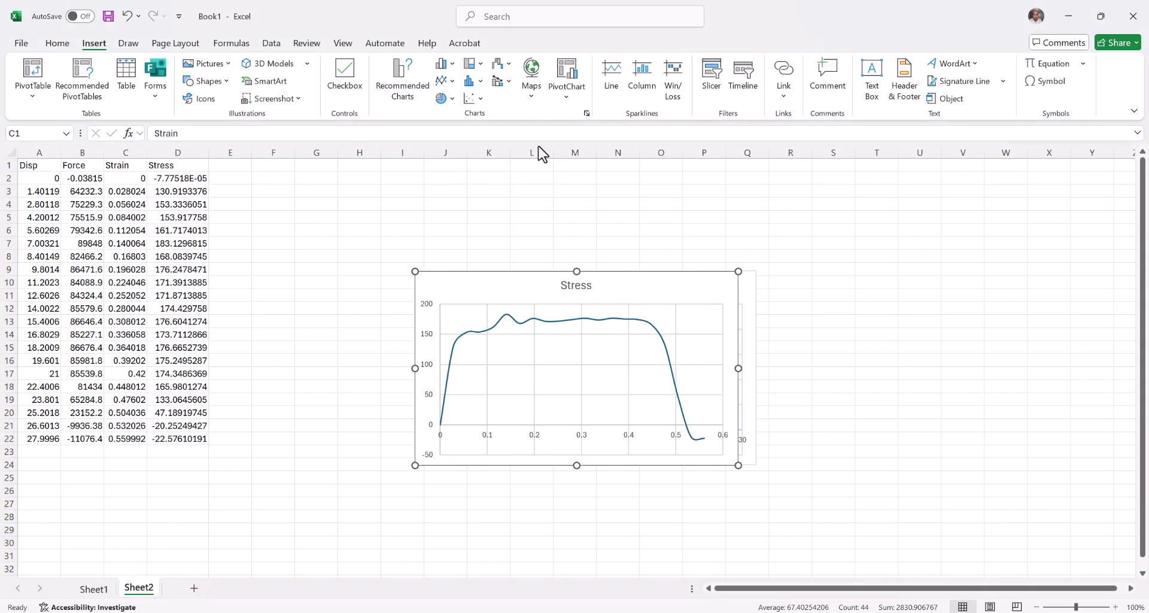
Arrange the Stress chart level with and left of the Force chart, then select its series.
left_click_drag(526, 326, 390, 218)
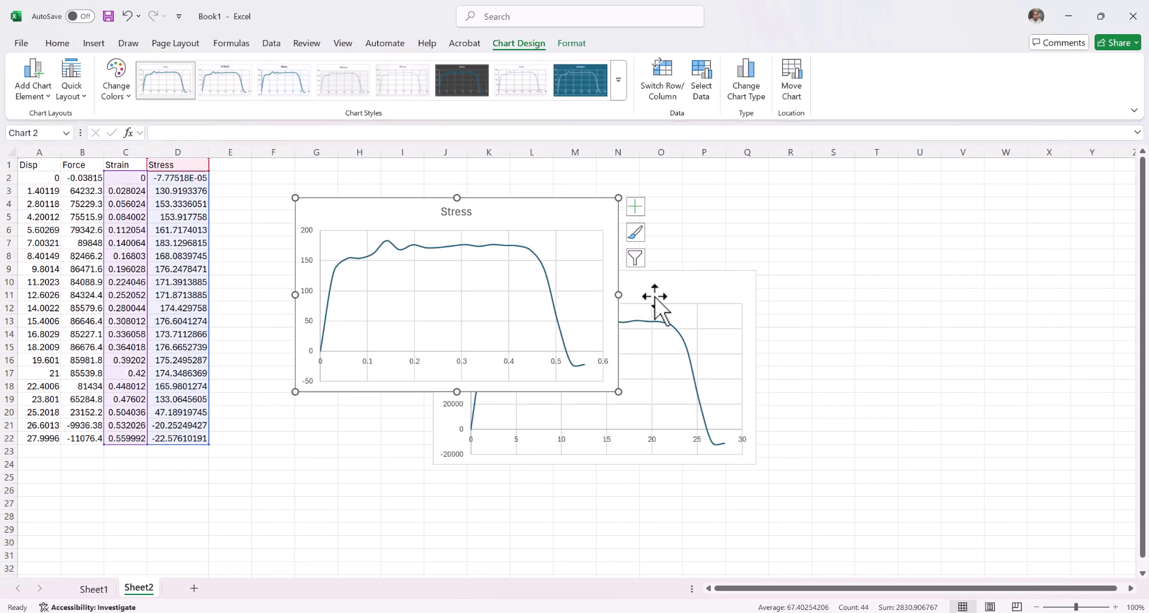
left_click_drag(654, 299, 850, 351)
left_click_drag(834, 313, 879, 262)
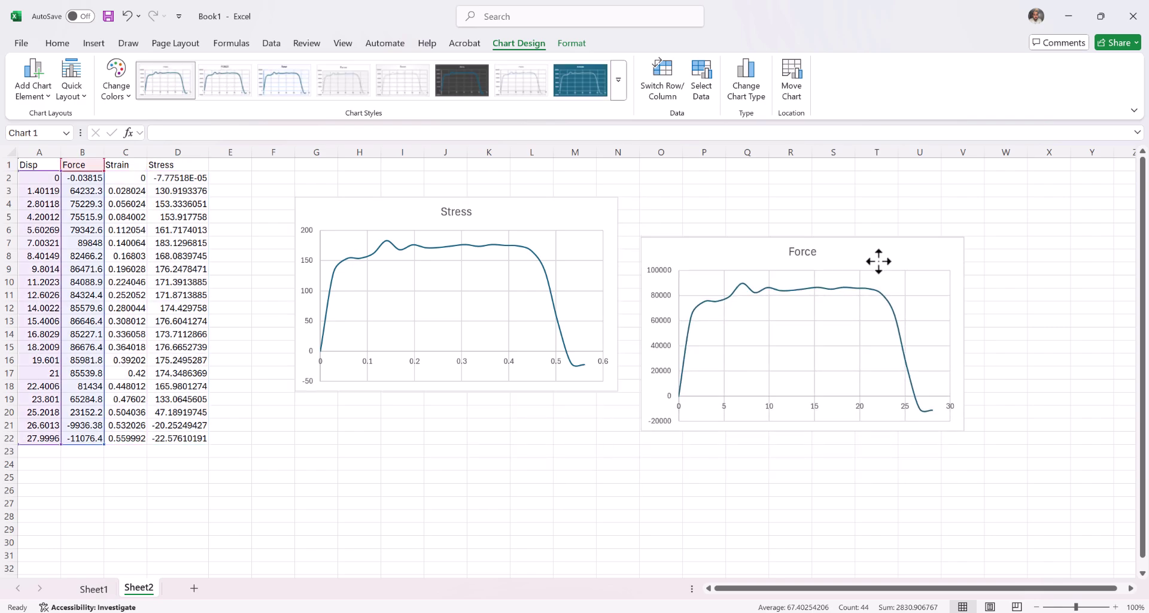
left_click_drag(500, 225, 500, 265)
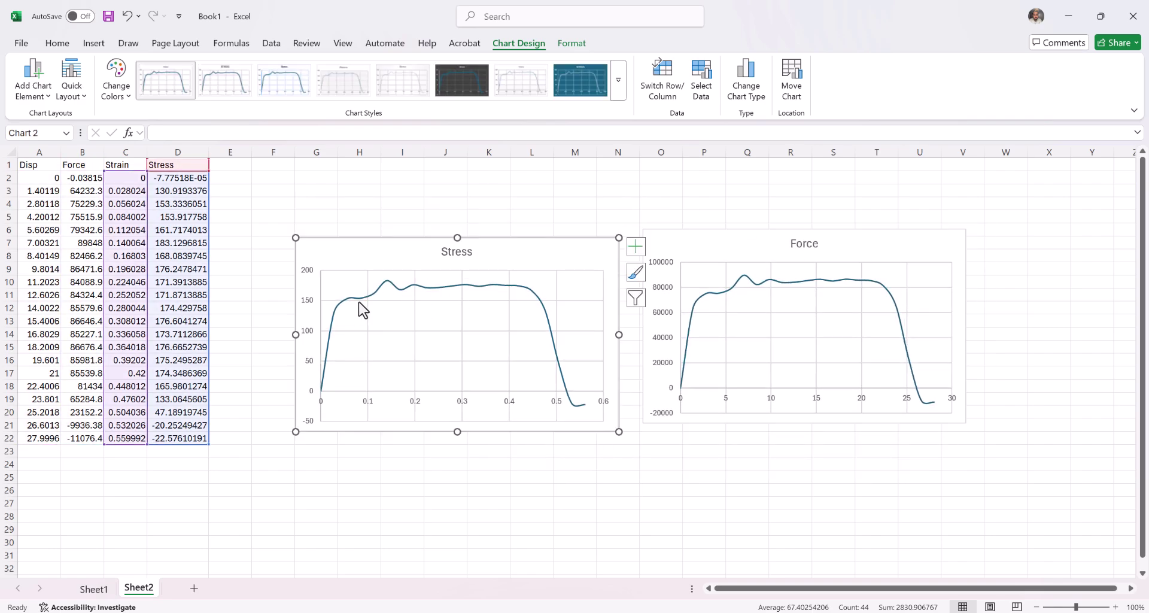
left_click(336, 309)
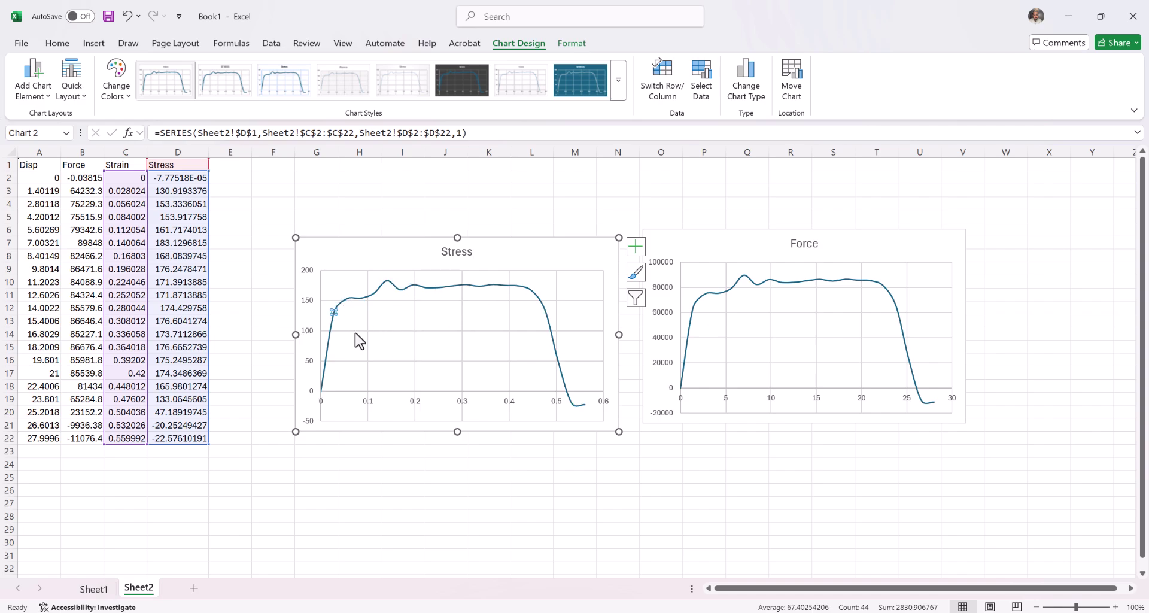
left_click(342, 311)
left_click(339, 310)
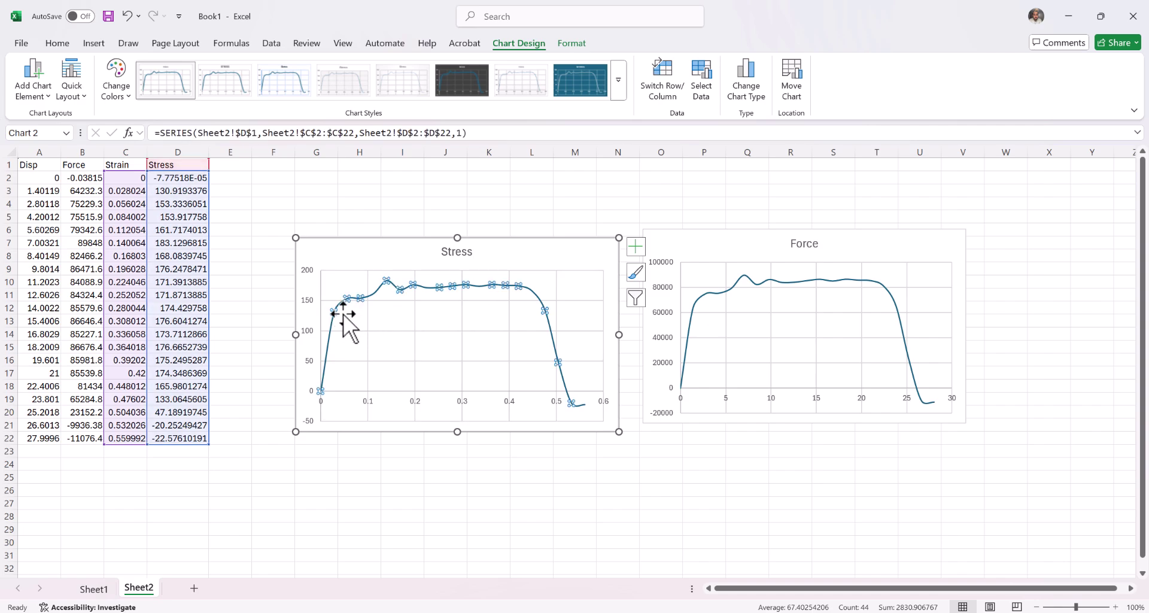